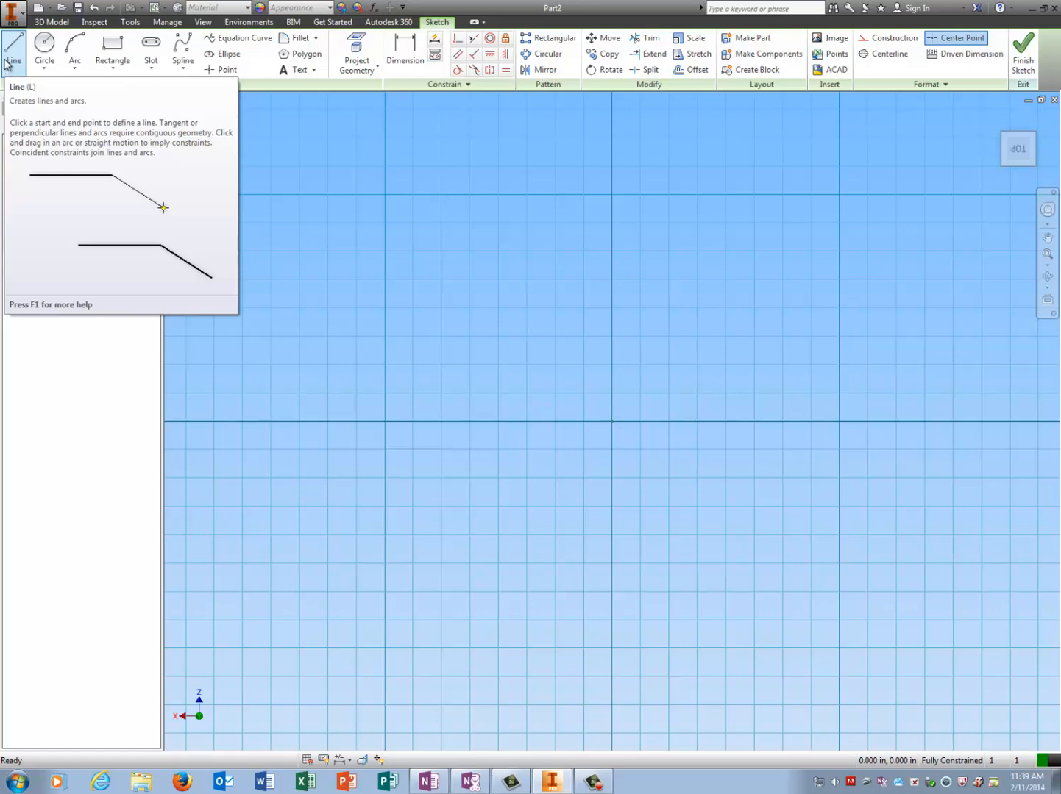
# - Sketch a closed house-shaped profile above the origin with a horizontal base about 1.98 in wide, two short vertical sides and a peak
pyautogui.click(7, 64)
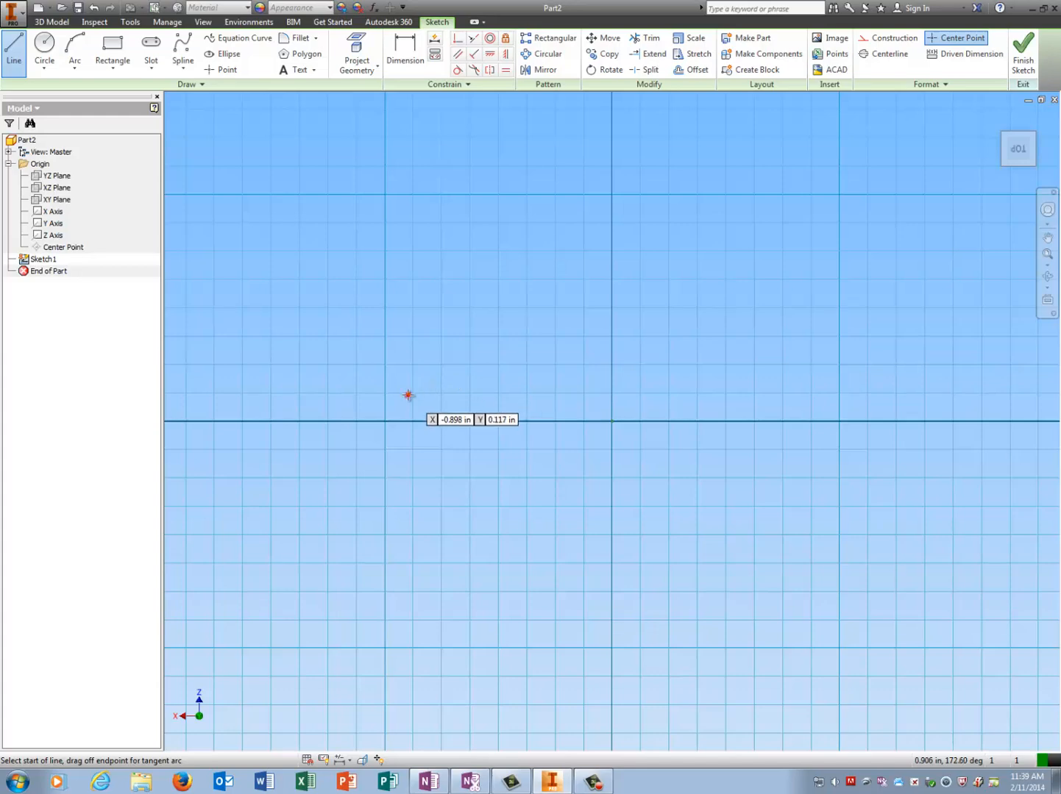
pyautogui.click(409, 395)
pyautogui.click(857, 396)
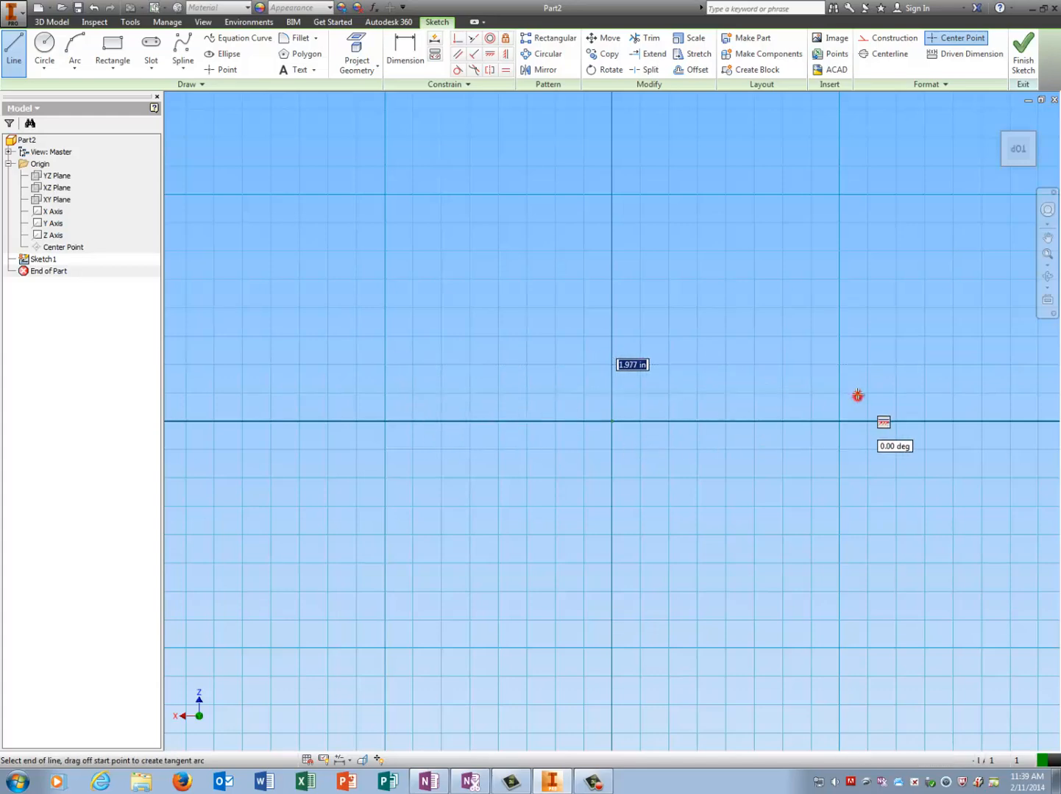
pyautogui.click(858, 322)
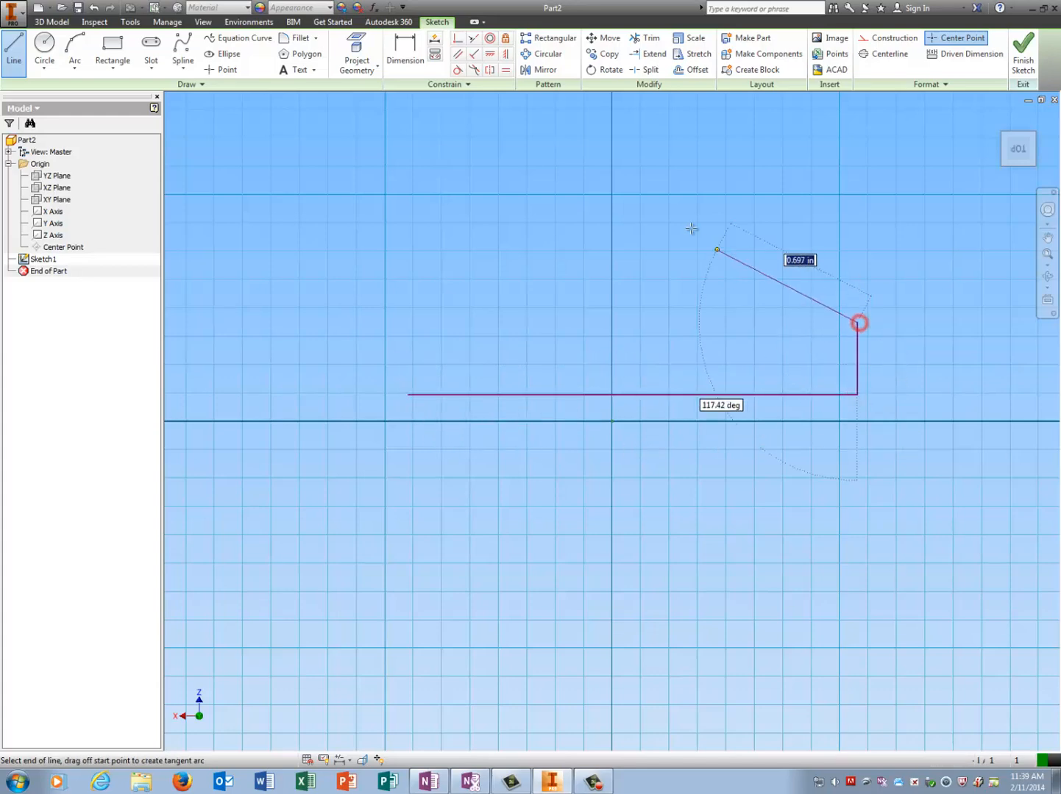
pyautogui.click(609, 151)
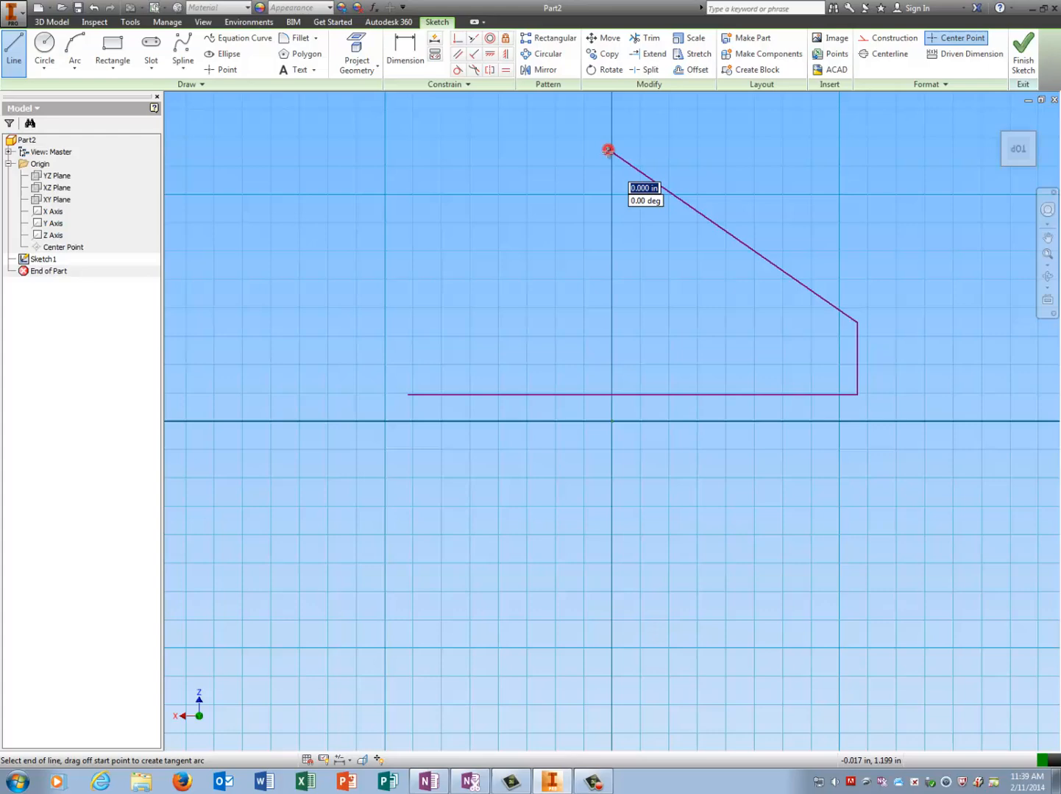
pyautogui.click(409, 327)
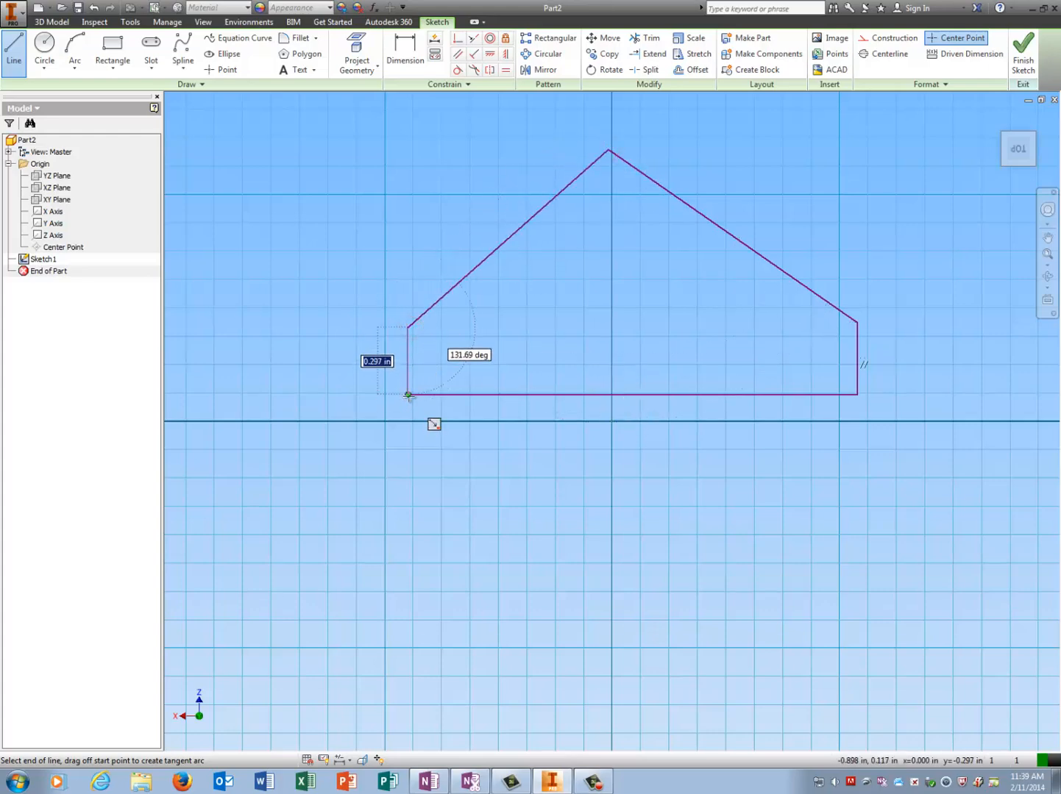
pyautogui.click(410, 396)
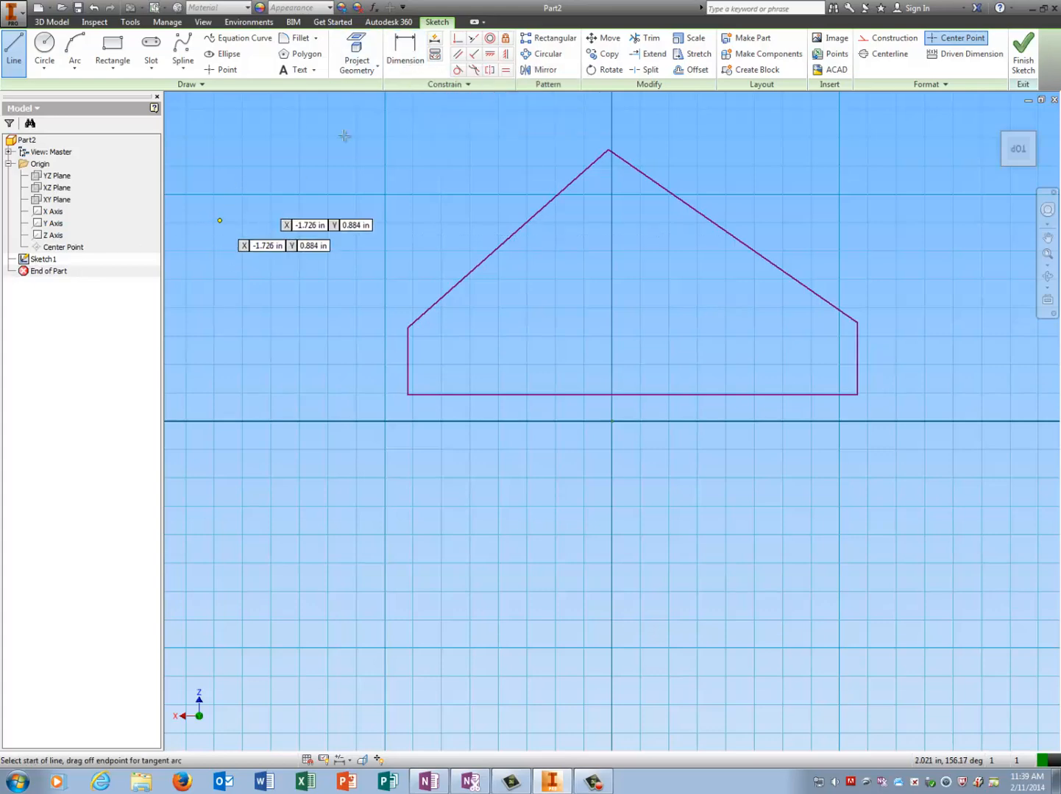
# - Dimension the profile's overall width between its two vertical sides as 1.8 in
pyautogui.click(409, 59)
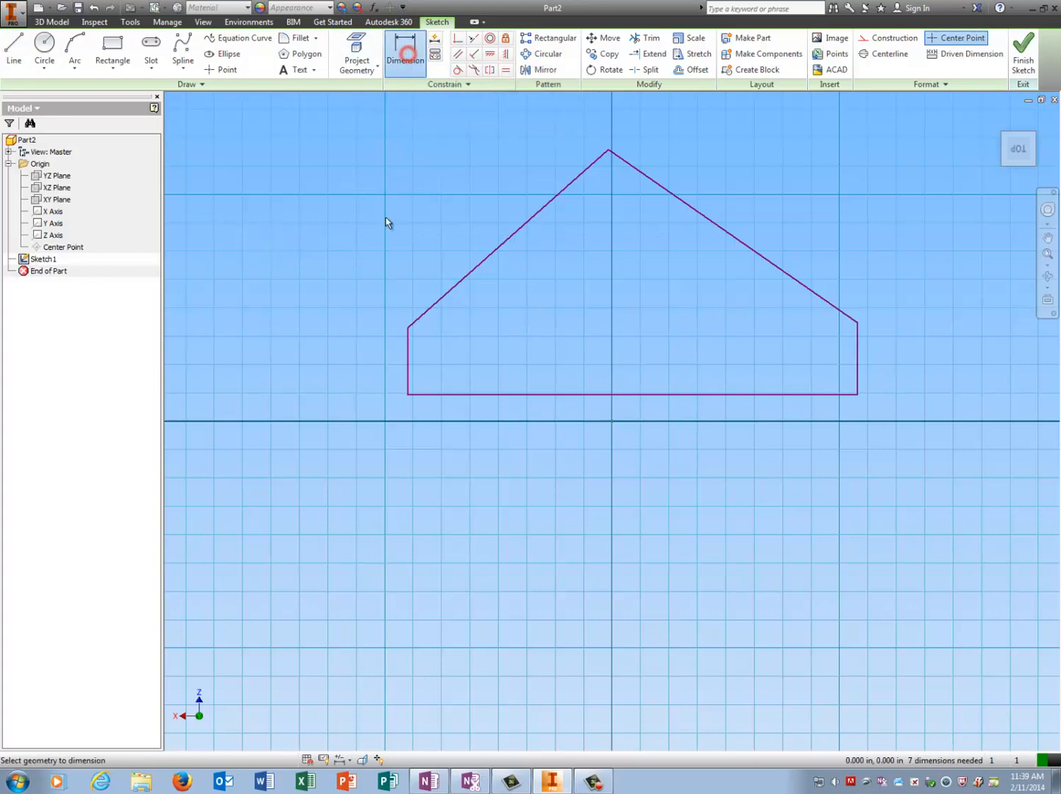
pyautogui.click(416, 364)
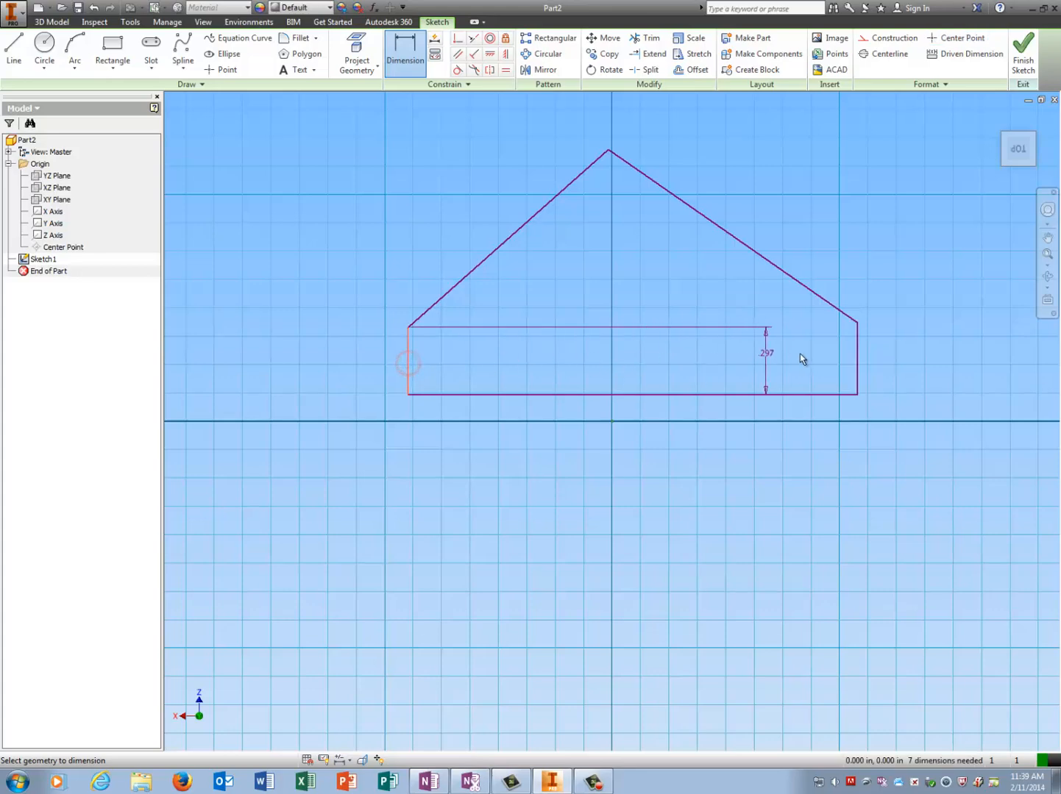
pyautogui.click(860, 356)
pyautogui.click(639, 496)
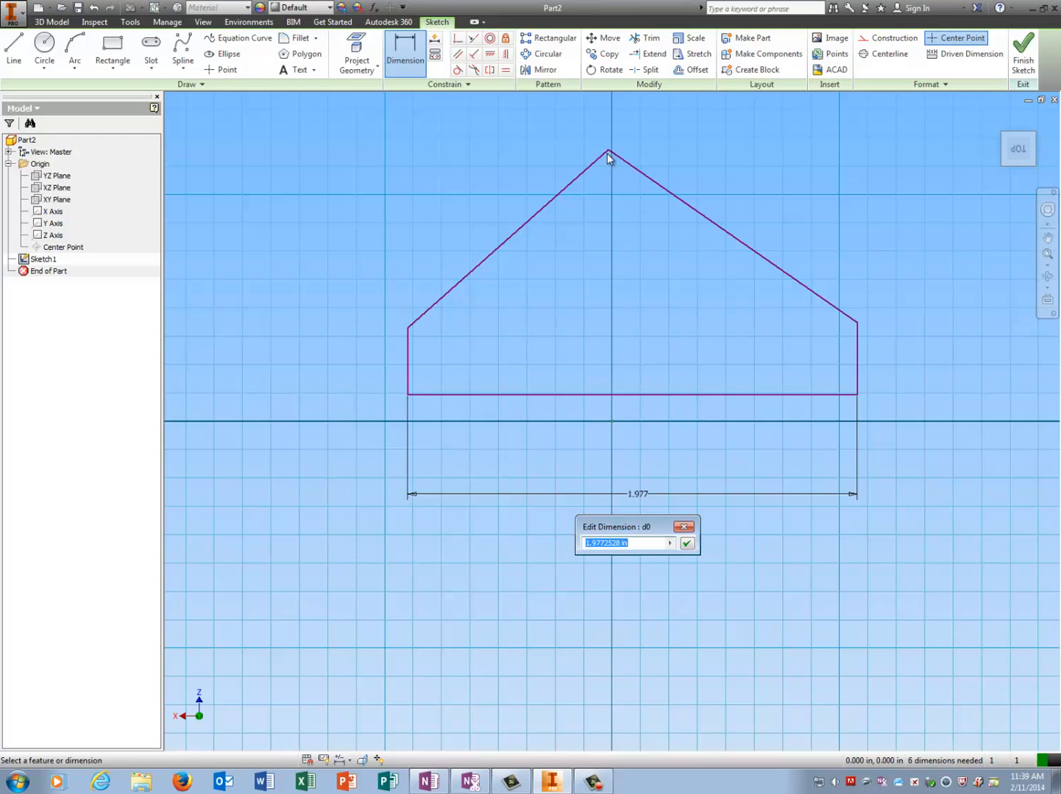
pyautogui.write('1.8')
pyautogui.press('Return')
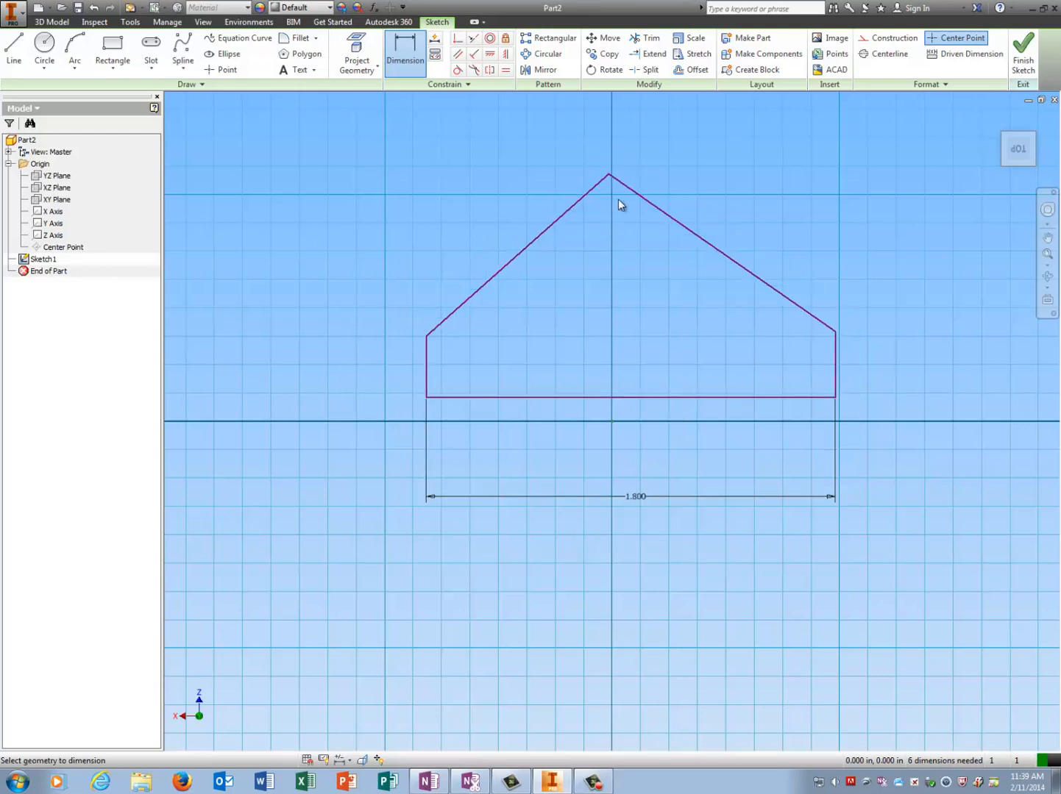
# - Dimension the profile's overall height from the base line to the peak as 1 in
pyautogui.click(610, 398)
pyautogui.click(334, 348)
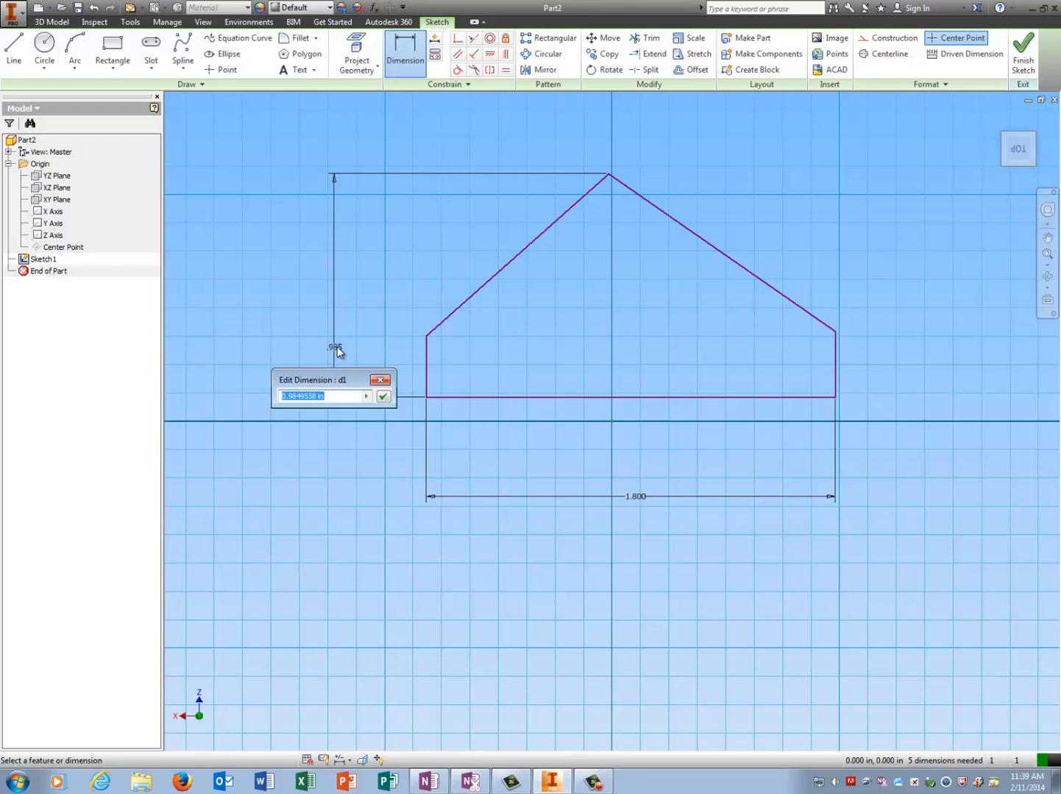
pyautogui.write('1')
pyautogui.press('Return')
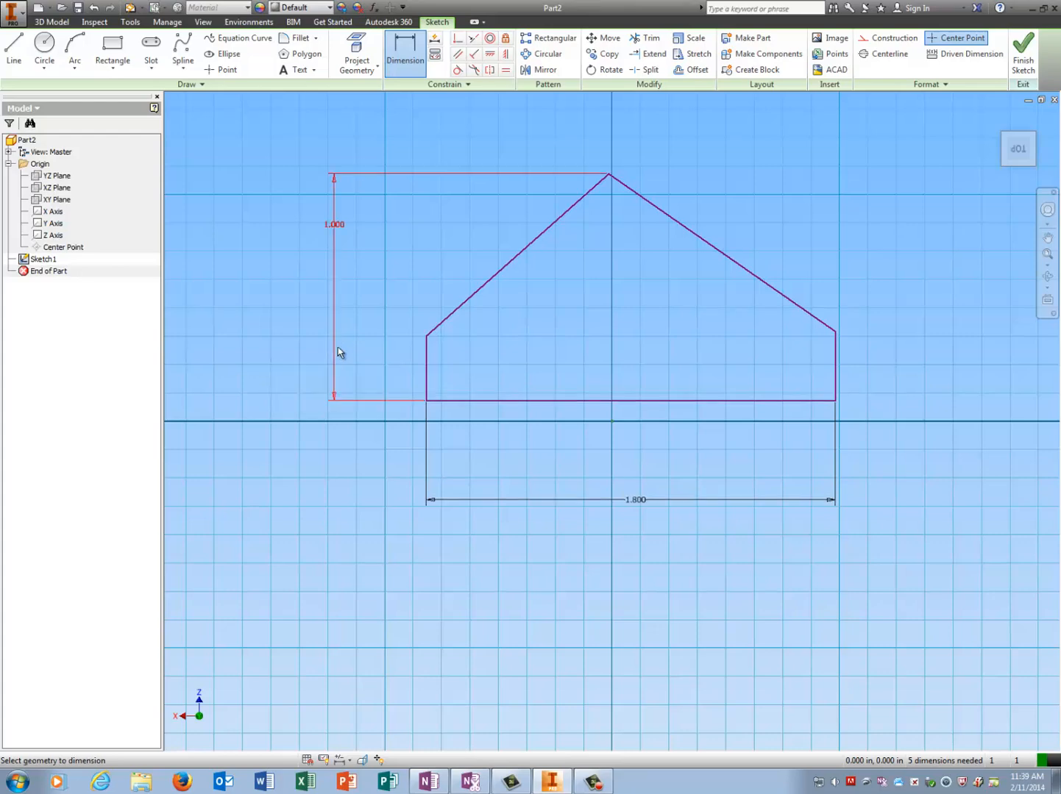
# - Dimension each of the profile's two vertical sides as 0.25 in
pyautogui.click(426, 372)
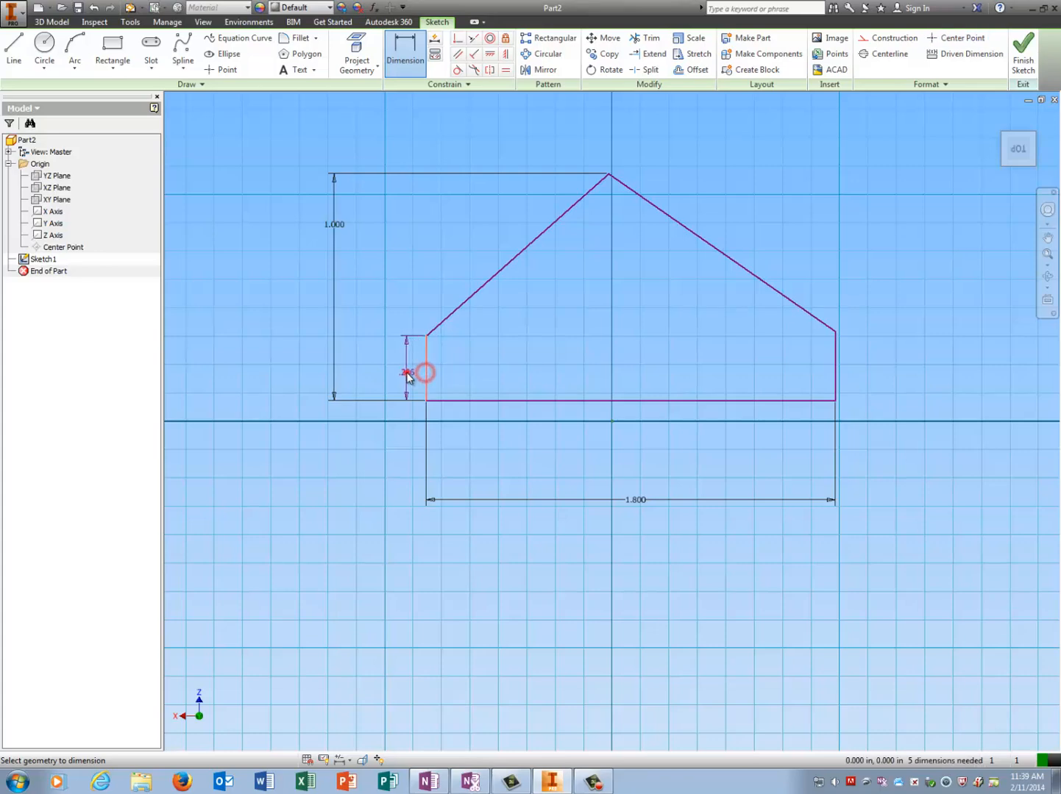
pyautogui.click(408, 372)
pyautogui.write('.25')
pyautogui.press('Return')
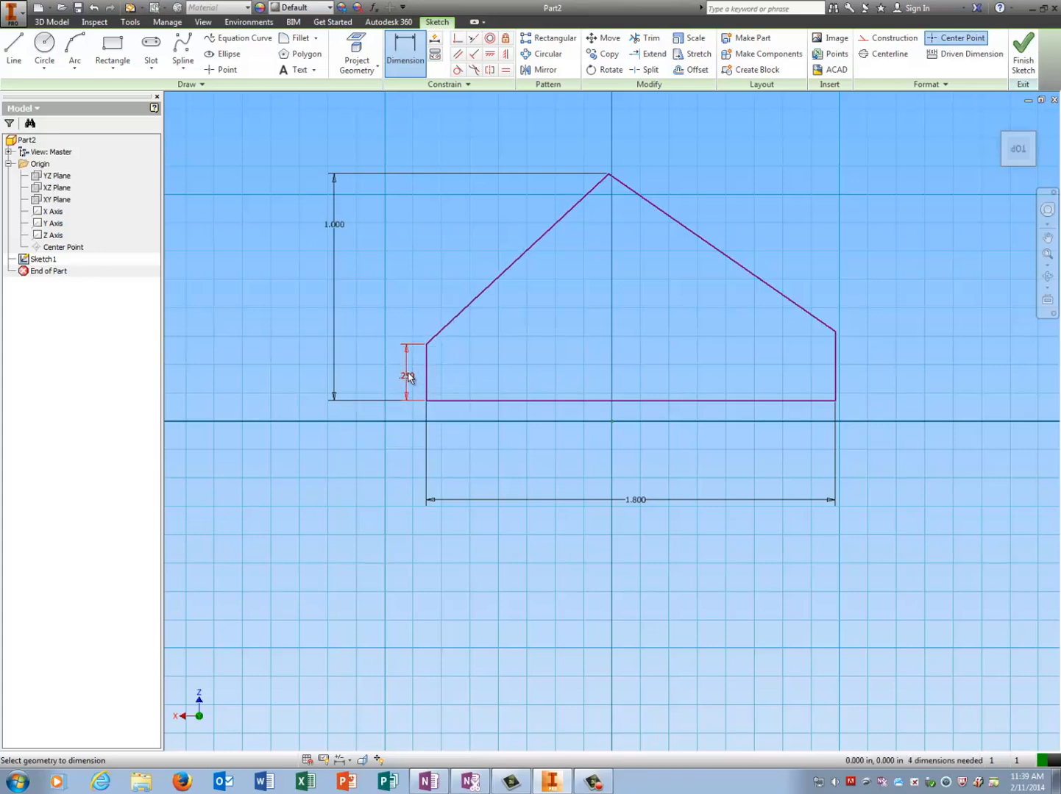
pyautogui.click(835, 368)
pyautogui.click(867, 372)
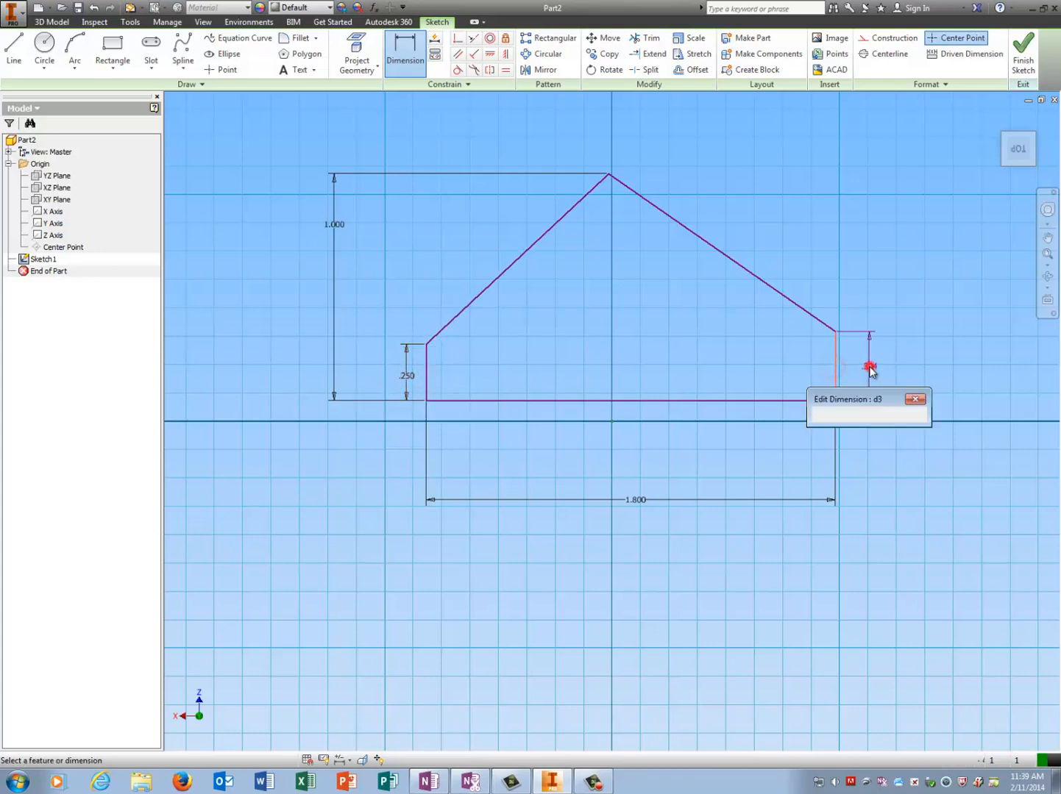
pyautogui.write('.25')
pyautogui.press('Return')
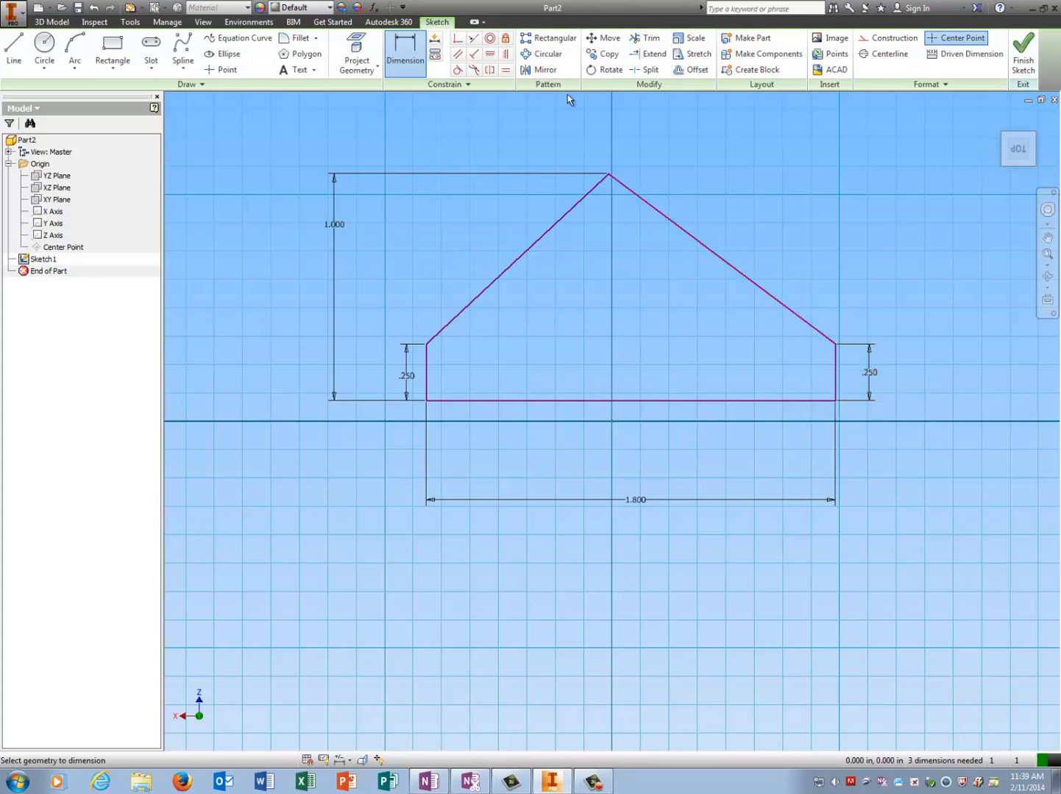
# - Make the two sloped roof lines equal in length and finish the sketch
pyautogui.click(506, 70)
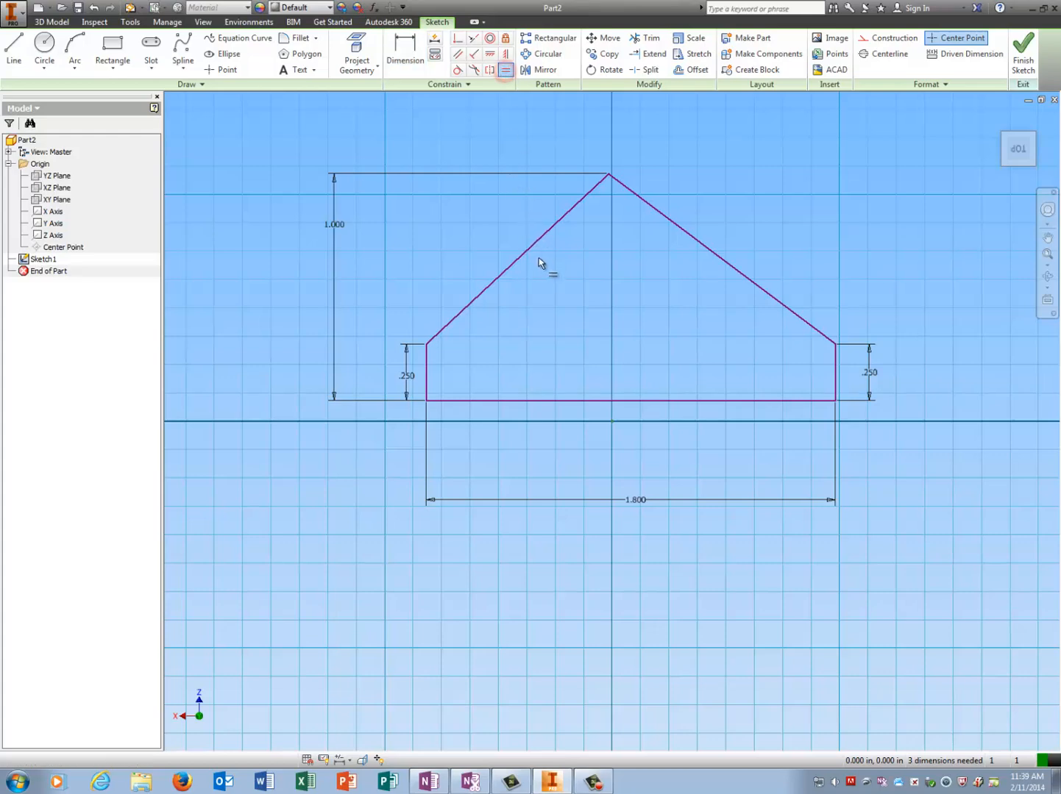
pyautogui.click(531, 241)
pyautogui.click(680, 232)
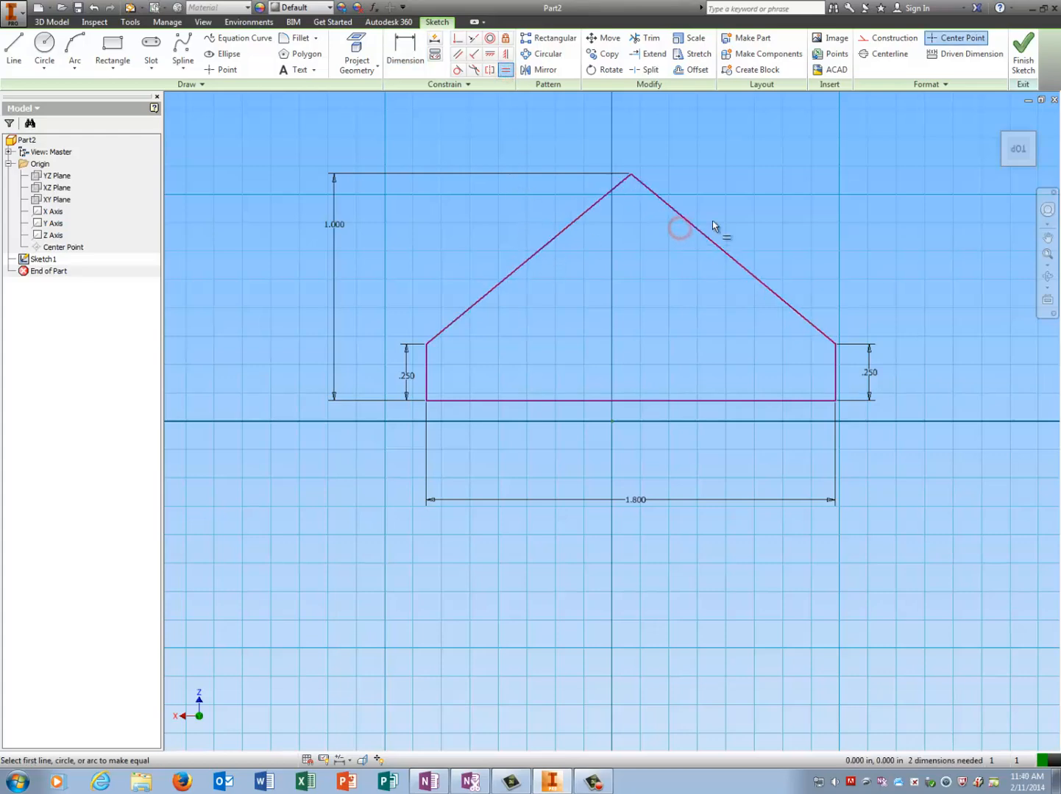
pyautogui.click(1025, 54)
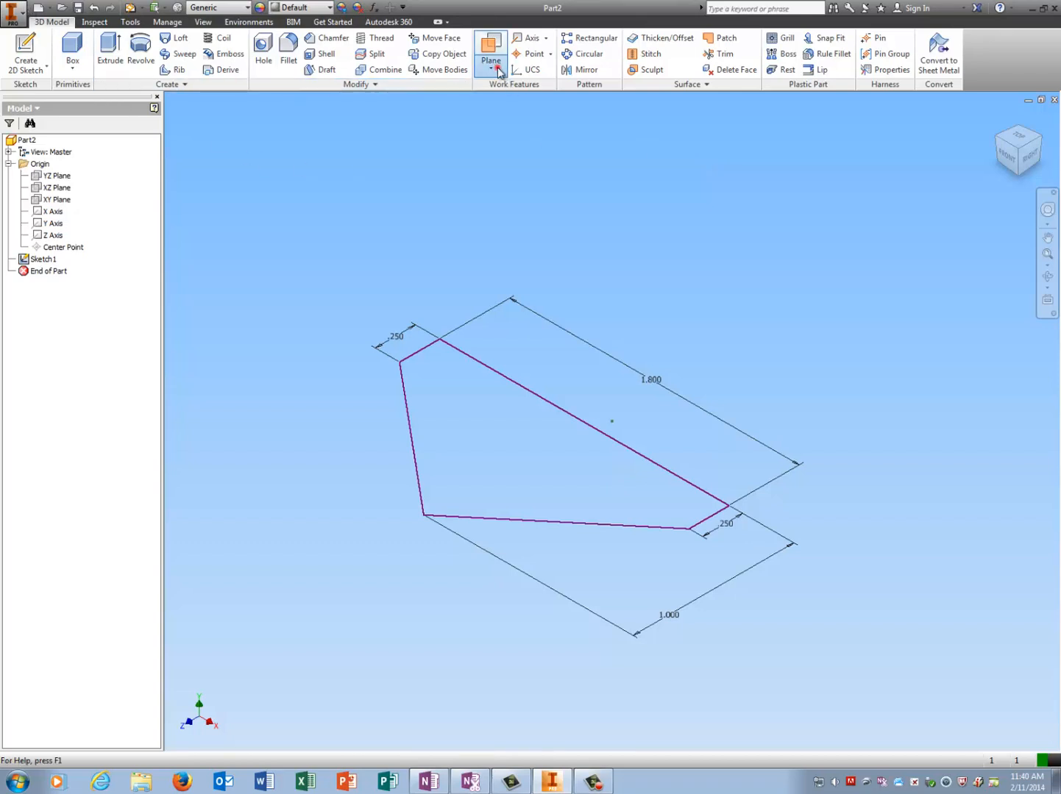
# - Create a work plane offset 0.75 in from the XZ plane
pyautogui.click(491, 65)
pyautogui.click(503, 124)
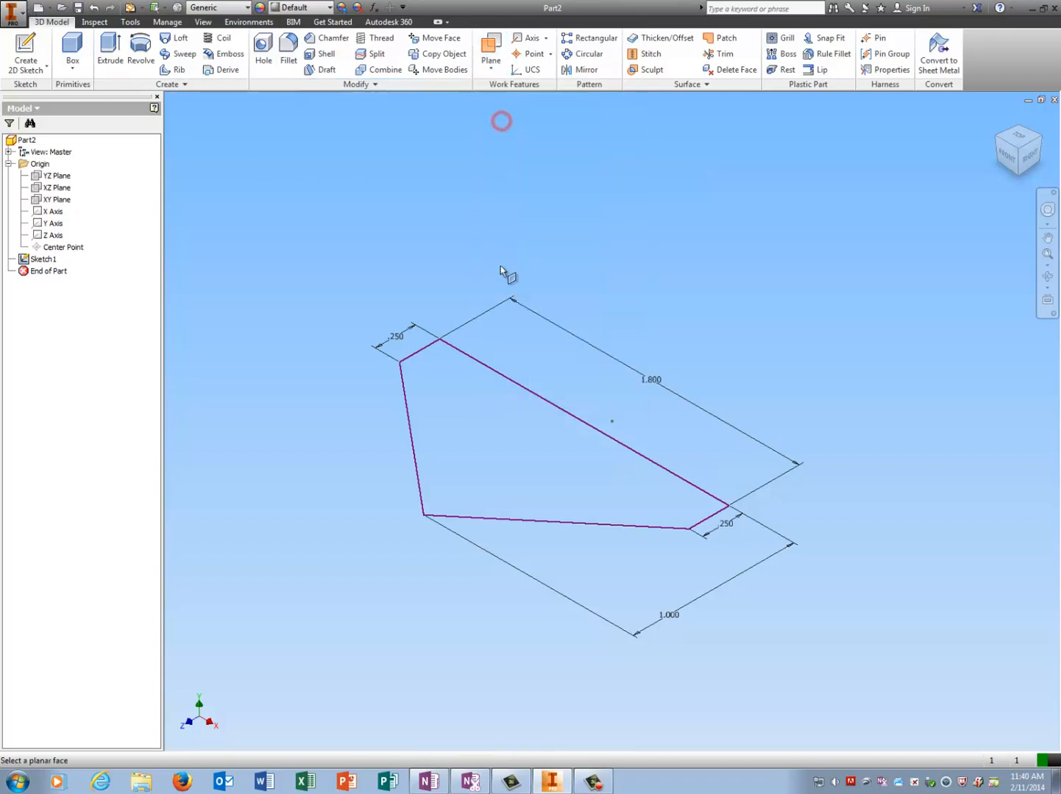
pyautogui.click(61, 193)
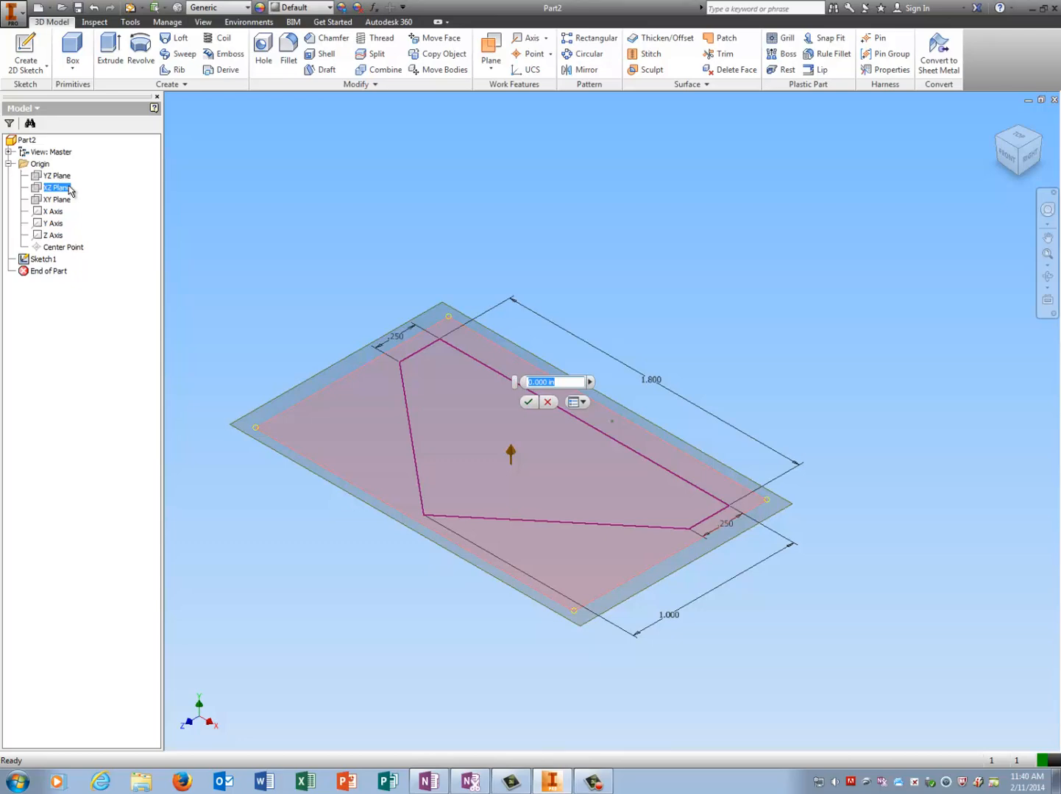
pyautogui.write('.75')
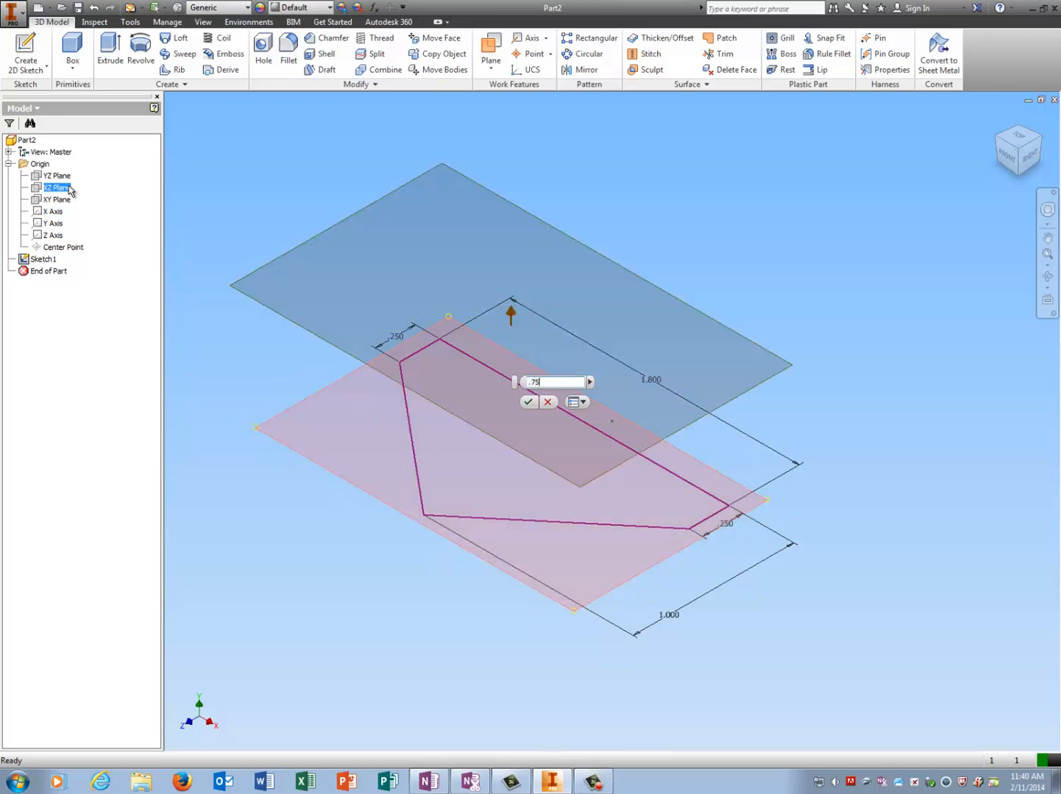
pyautogui.press('Return')
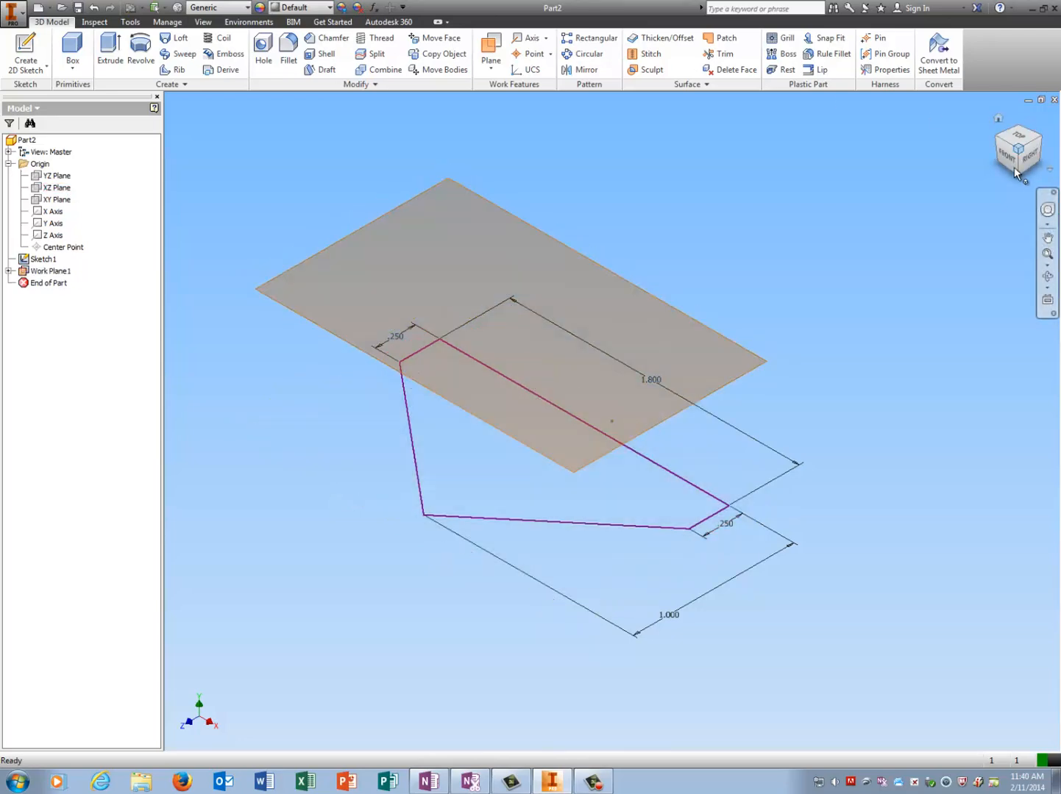
# - Start a 2D sketch on the offset work plane and project all five edges of the house-shaped profile onto it
pyautogui.click(1013, 161)
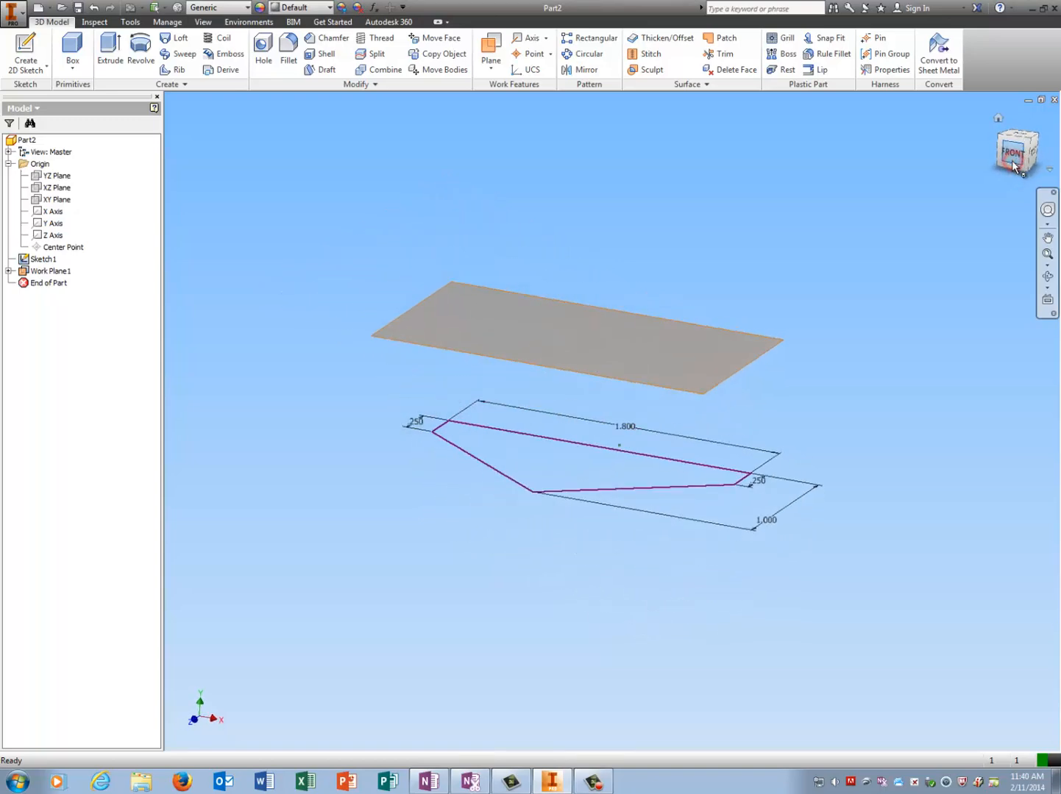
pyautogui.click(999, 119)
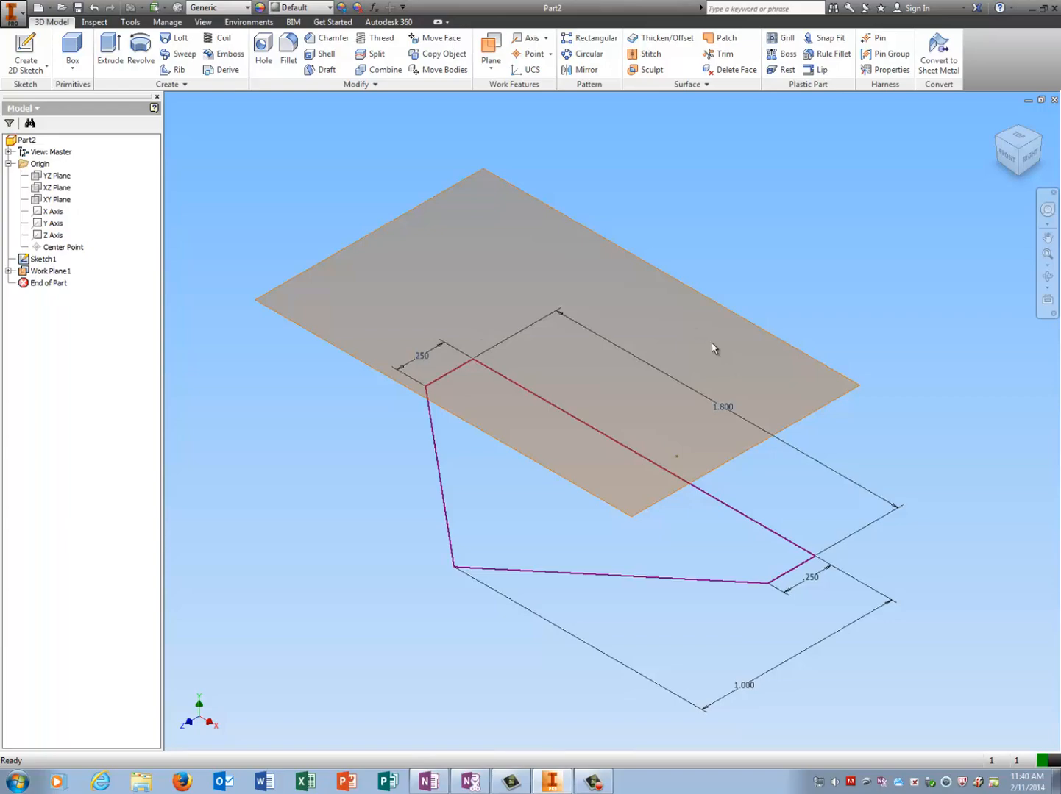
pyautogui.click(34, 49)
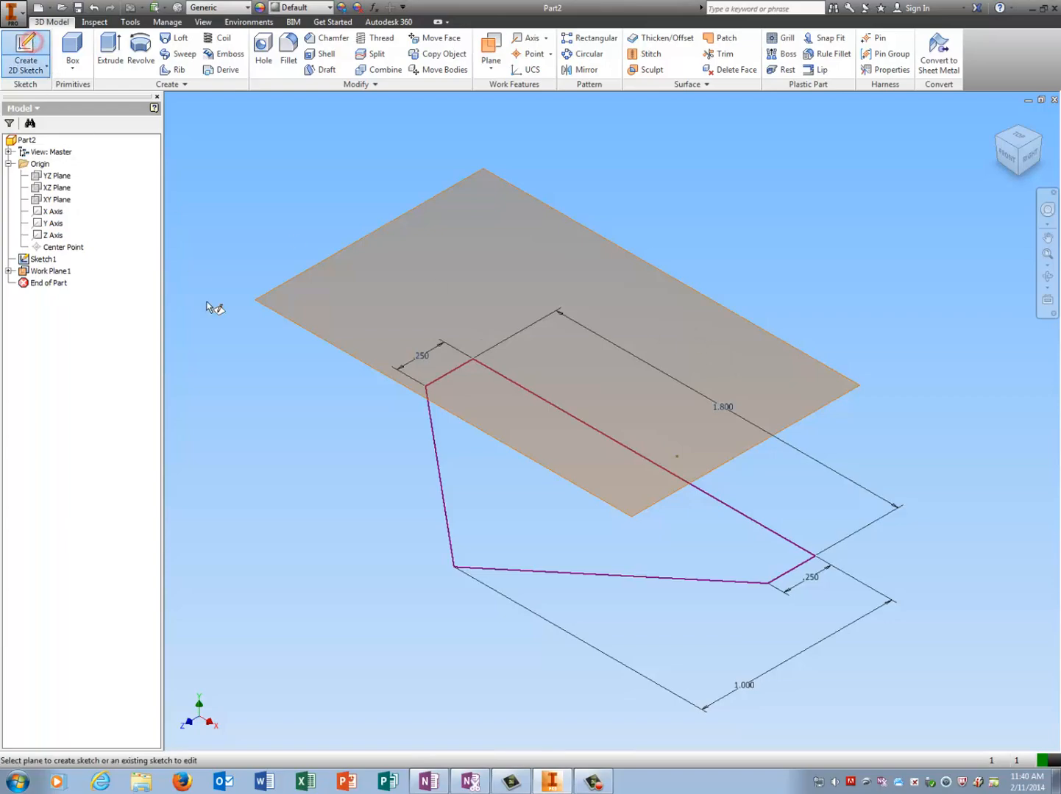
pyautogui.click(257, 299)
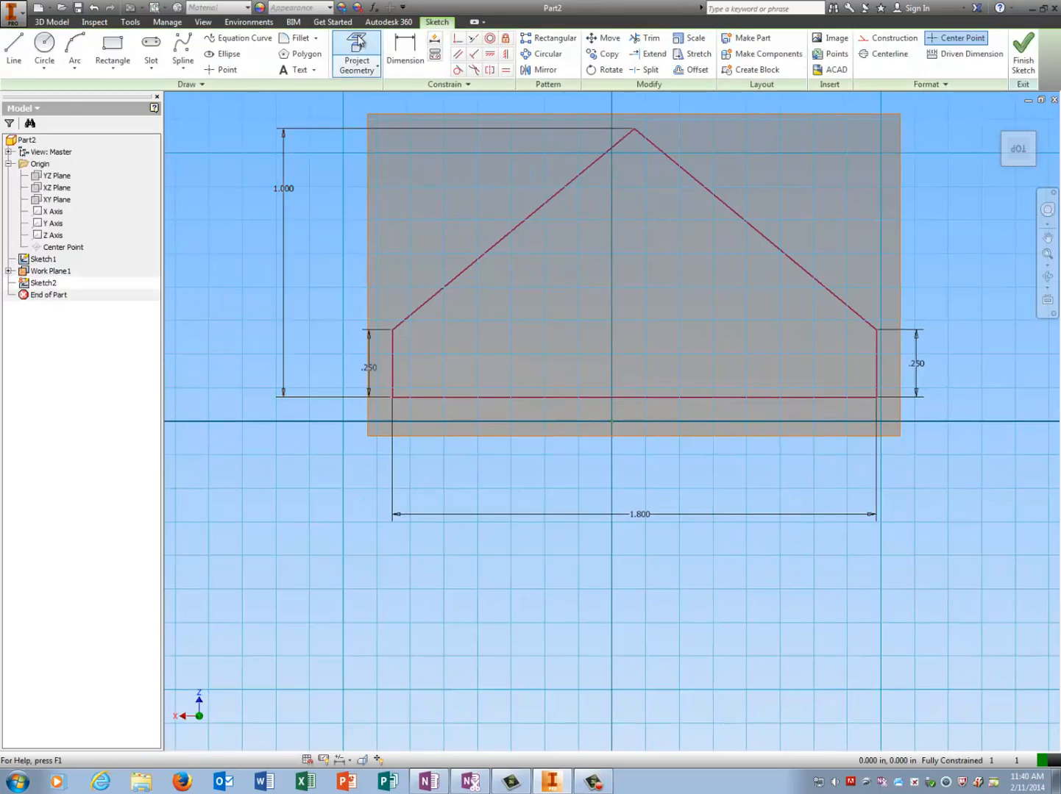
pyautogui.click(356, 53)
pyautogui.click(476, 263)
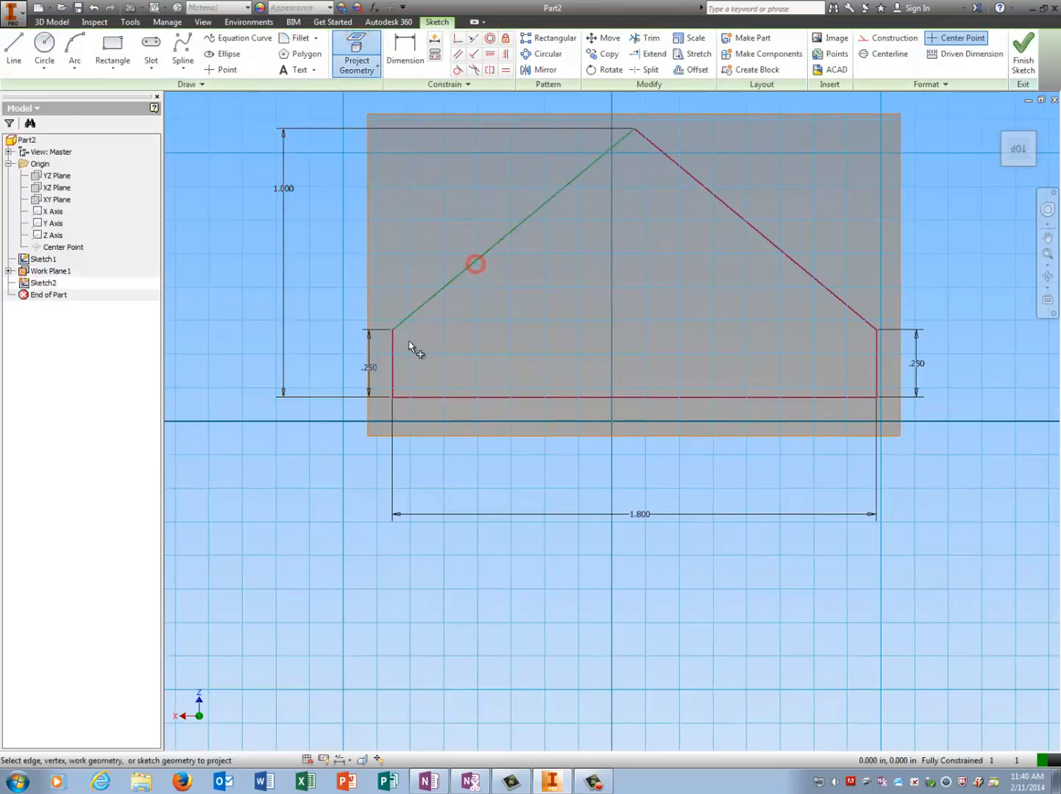
pyautogui.click(394, 354)
pyautogui.click(487, 397)
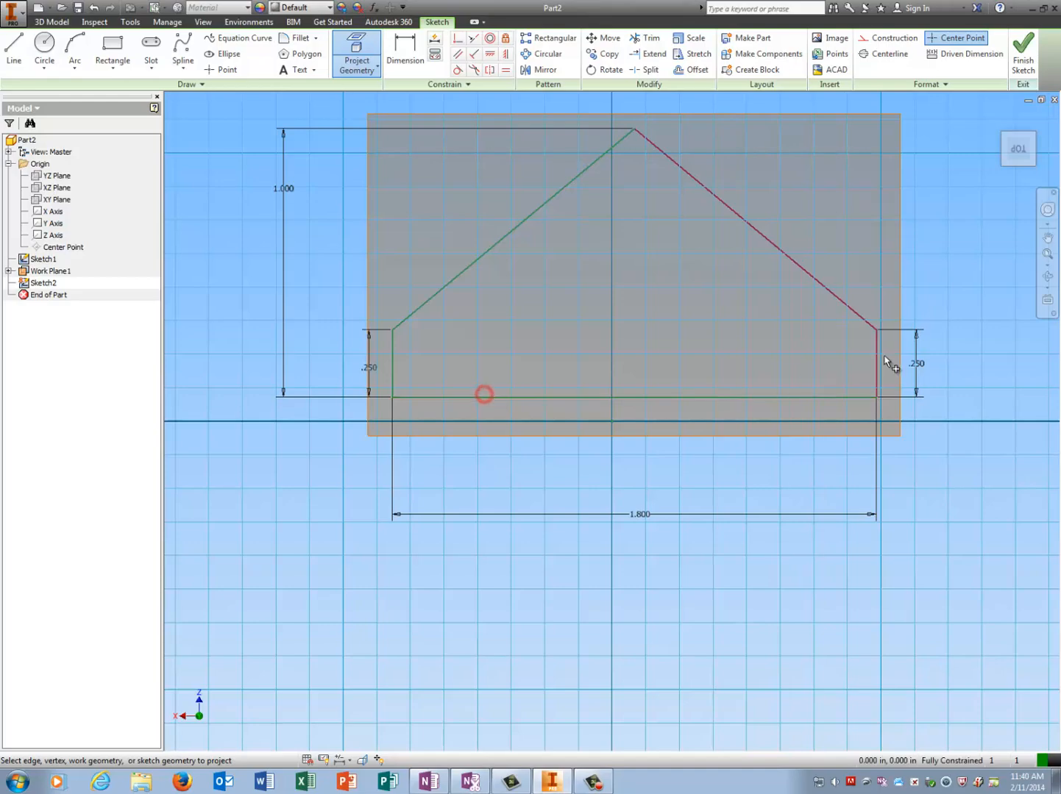
pyautogui.click(876, 359)
pyautogui.click(846, 307)
# - Draw a closed house-shaped profile about 1.45 in wide and 0.79 in tall inside the projected outline, its base on the projected bottom edge
pyautogui.click(1004, 137)
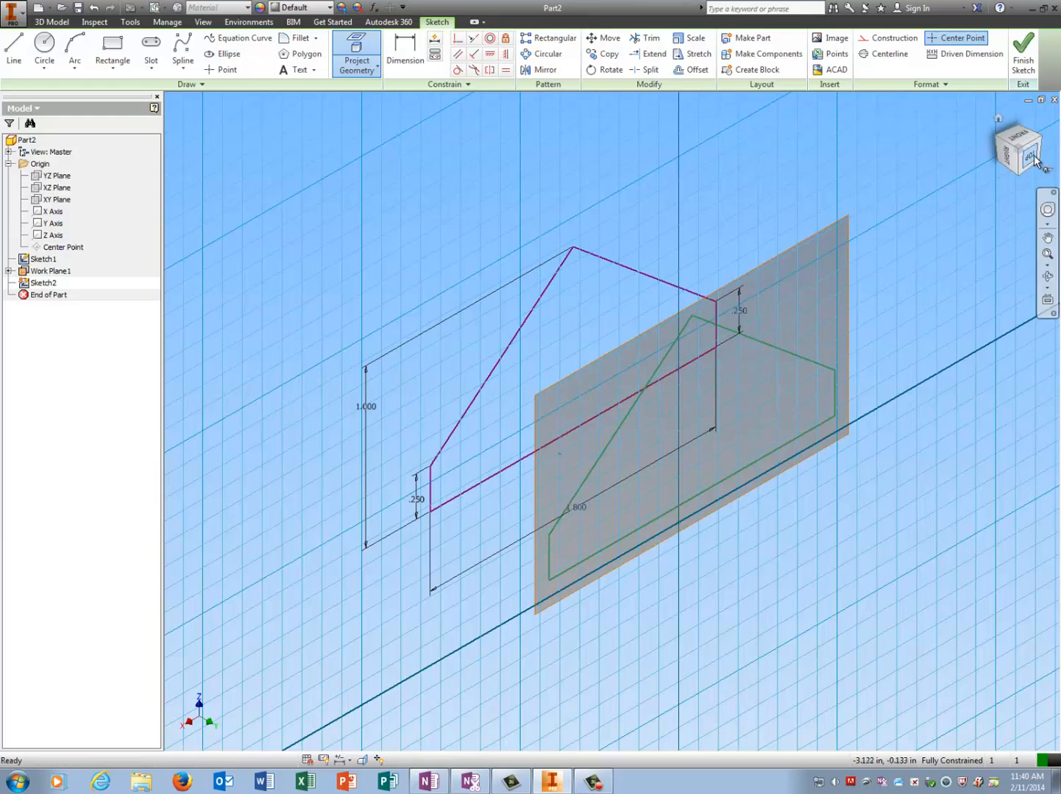
pyautogui.click(1048, 300)
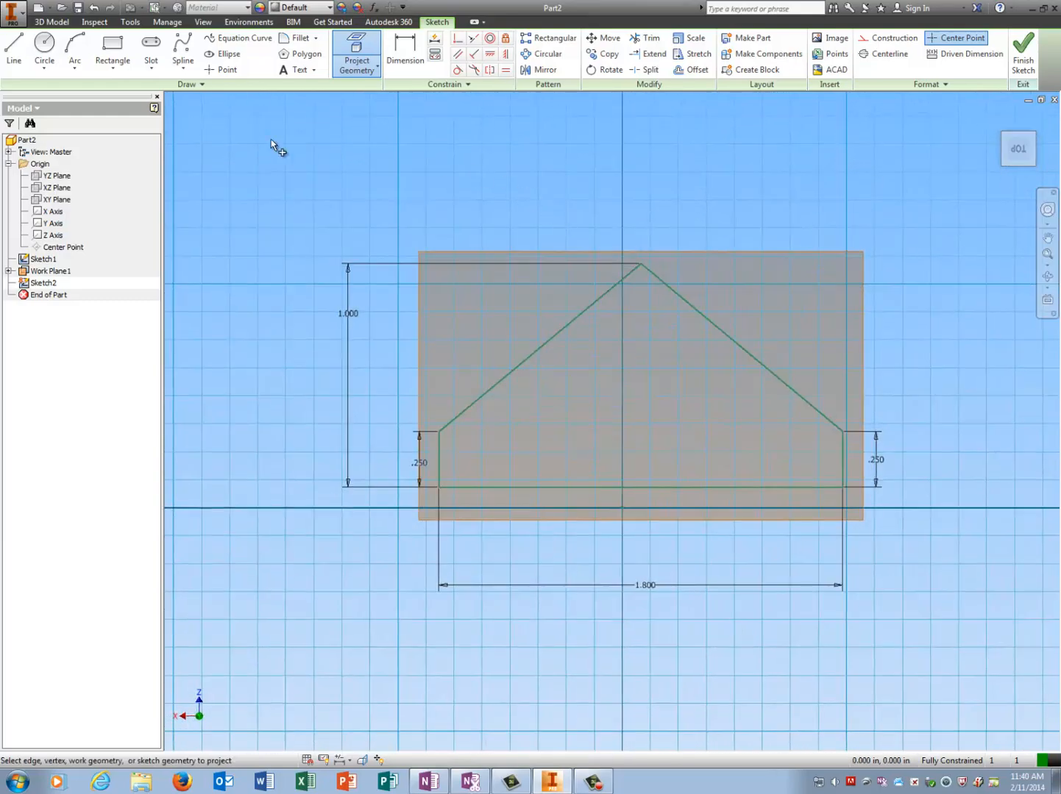
pyautogui.click(14, 51)
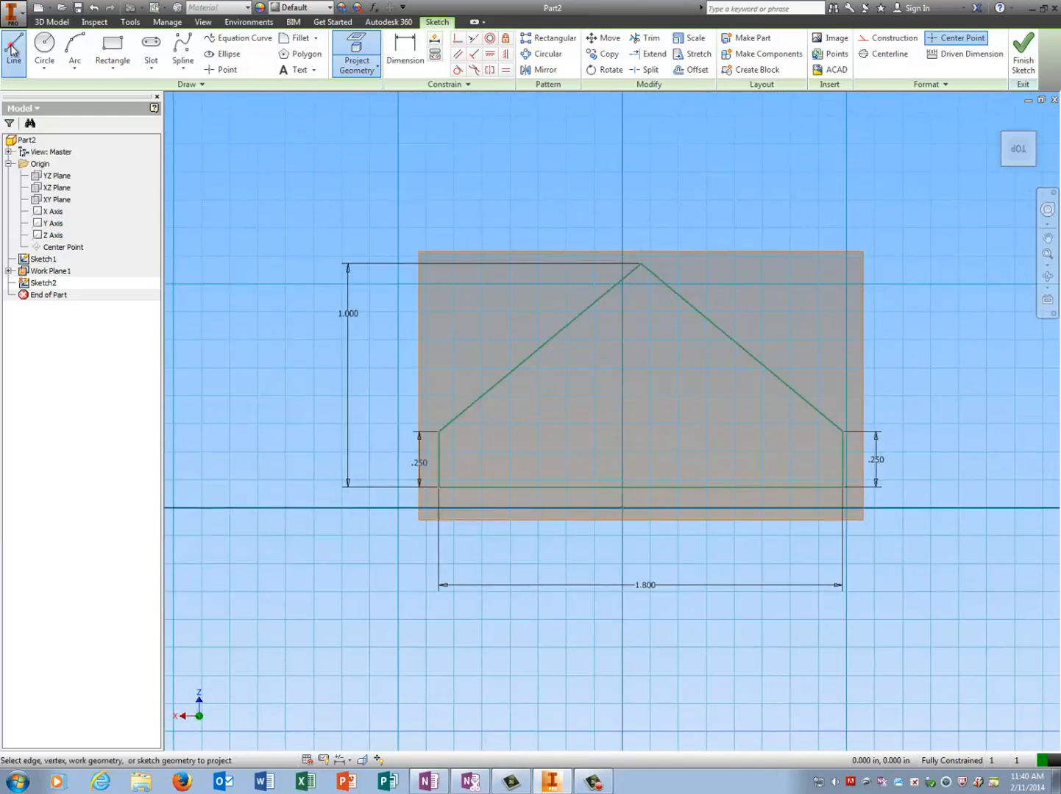
pyautogui.click(478, 487)
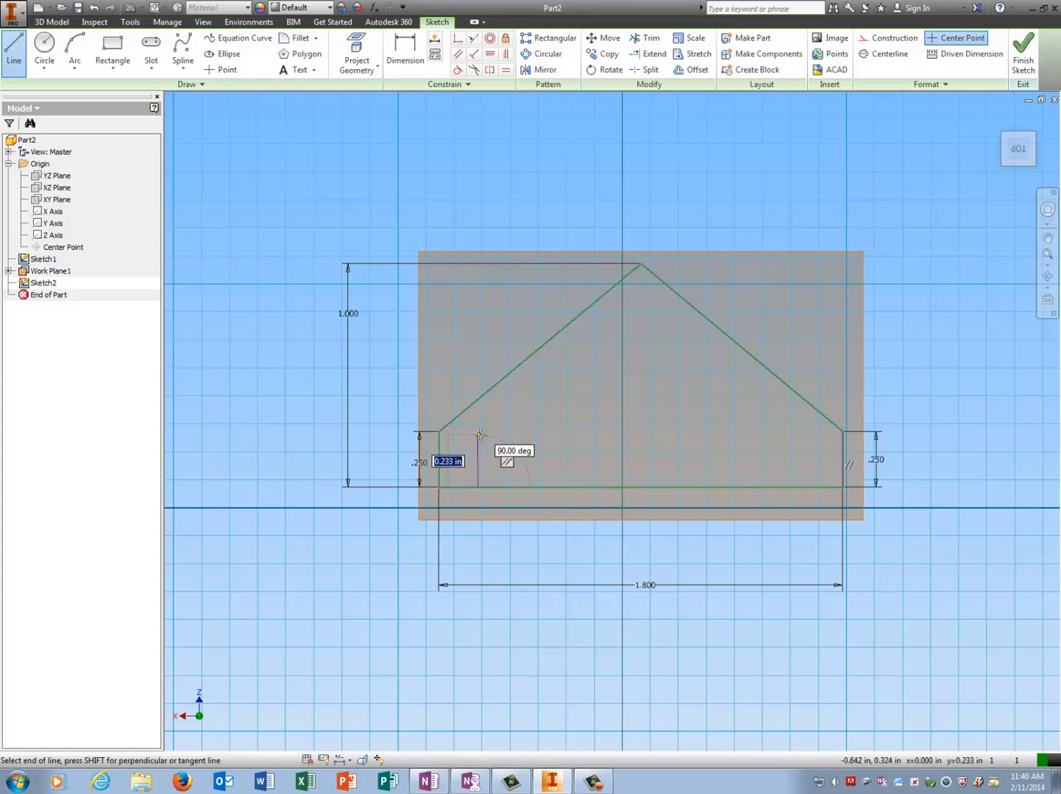
pyautogui.click(479, 433)
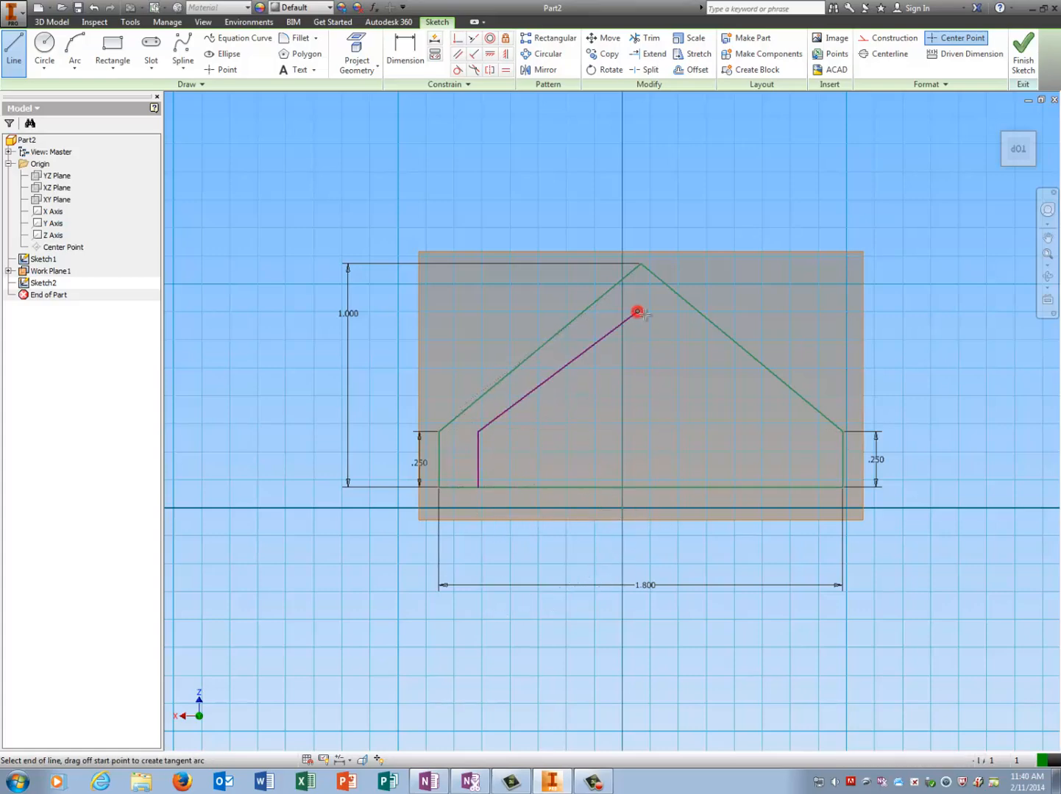
pyautogui.click(637, 311)
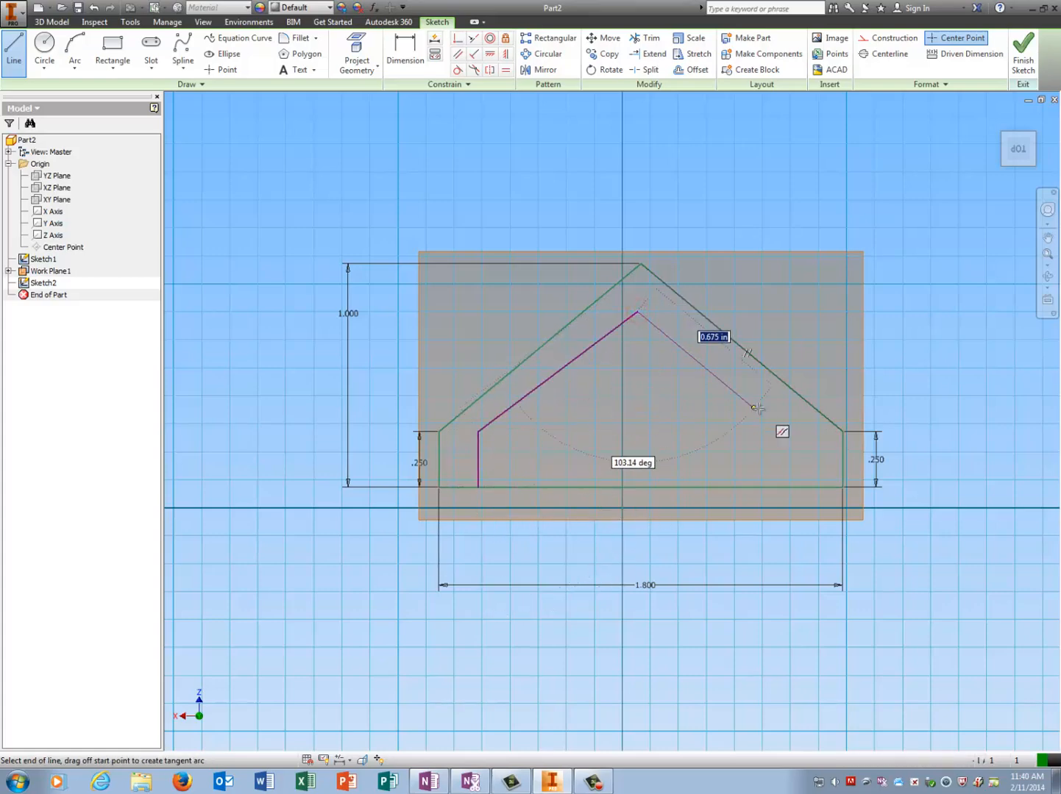
pyautogui.click(802, 440)
pyautogui.doubleClick(802, 487)
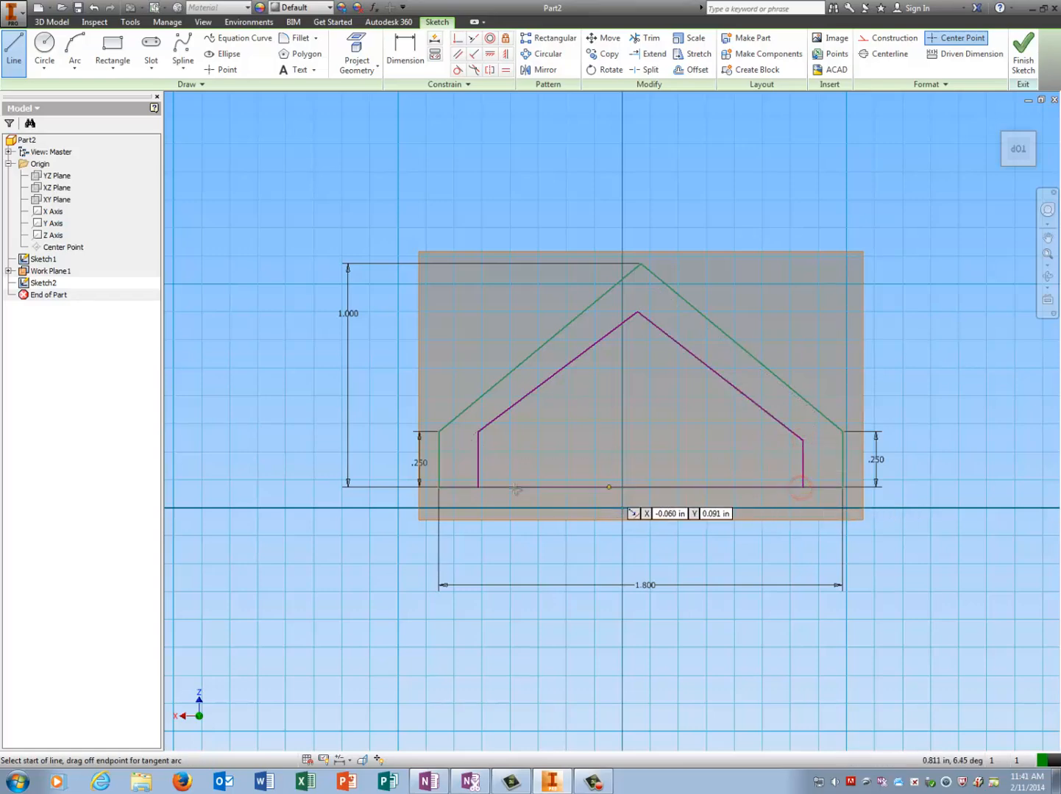
pyautogui.click(478, 487)
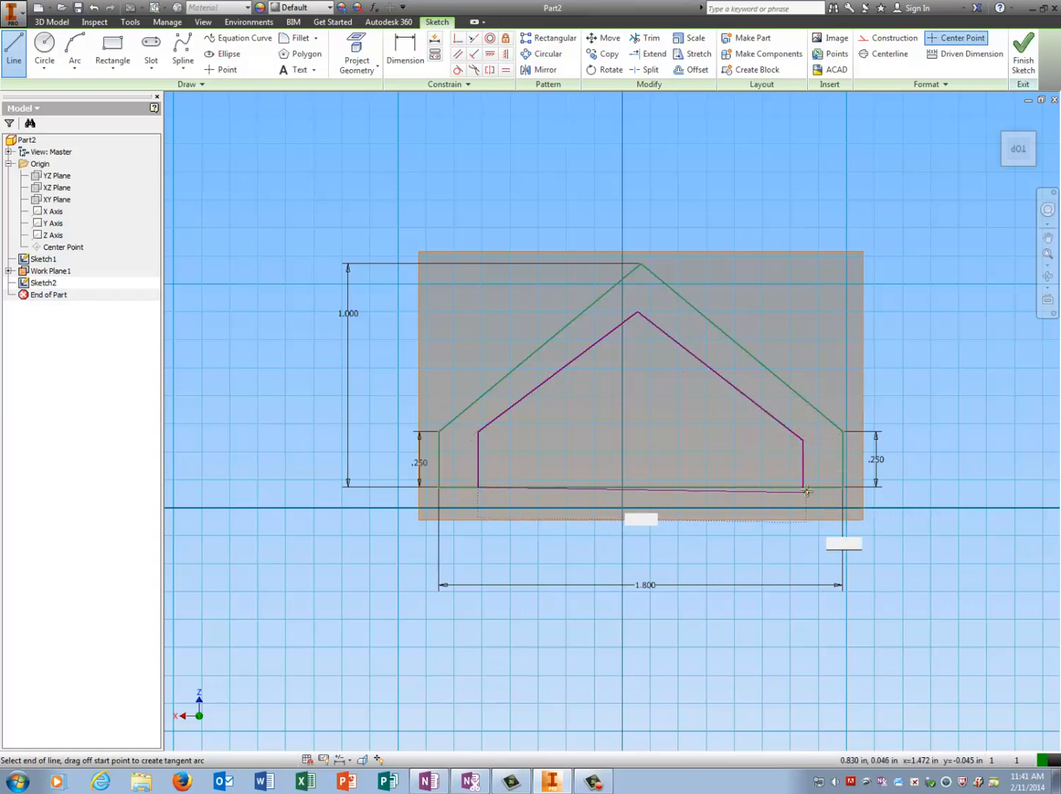
pyautogui.click(802, 487)
pyautogui.click(801, 488)
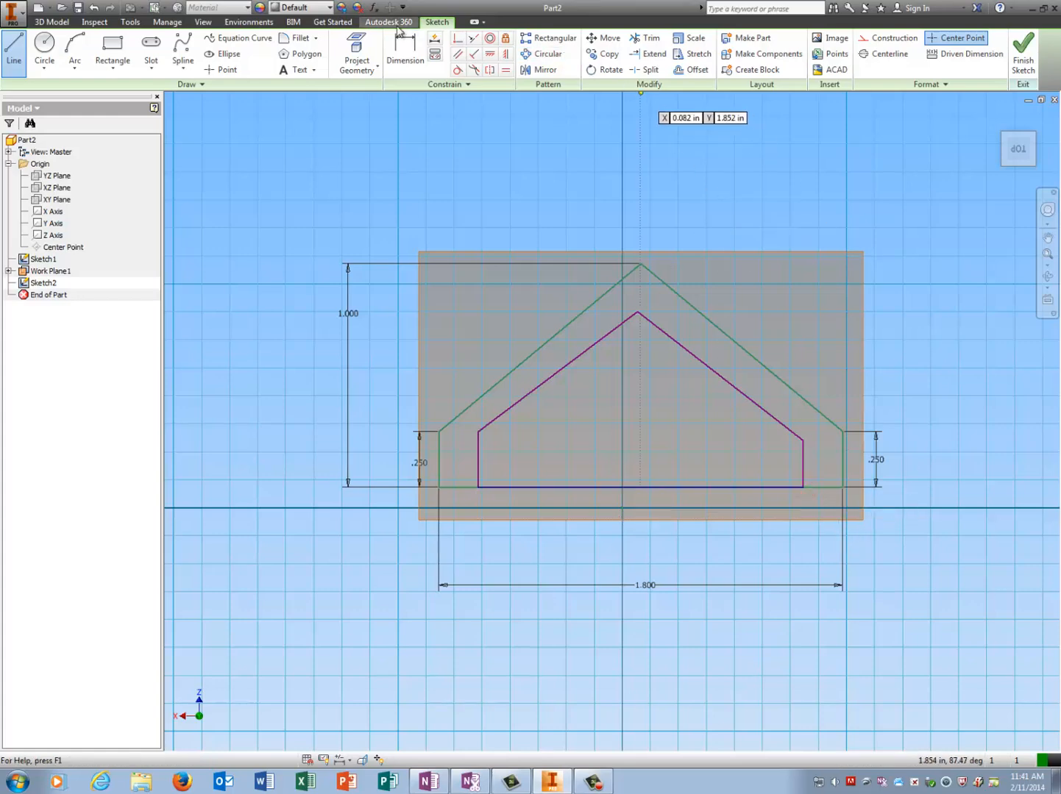
# - Dimension the inner profile's base line as 1.2 in
pyautogui.click(408, 69)
pyautogui.click(600, 487)
pyautogui.click(587, 540)
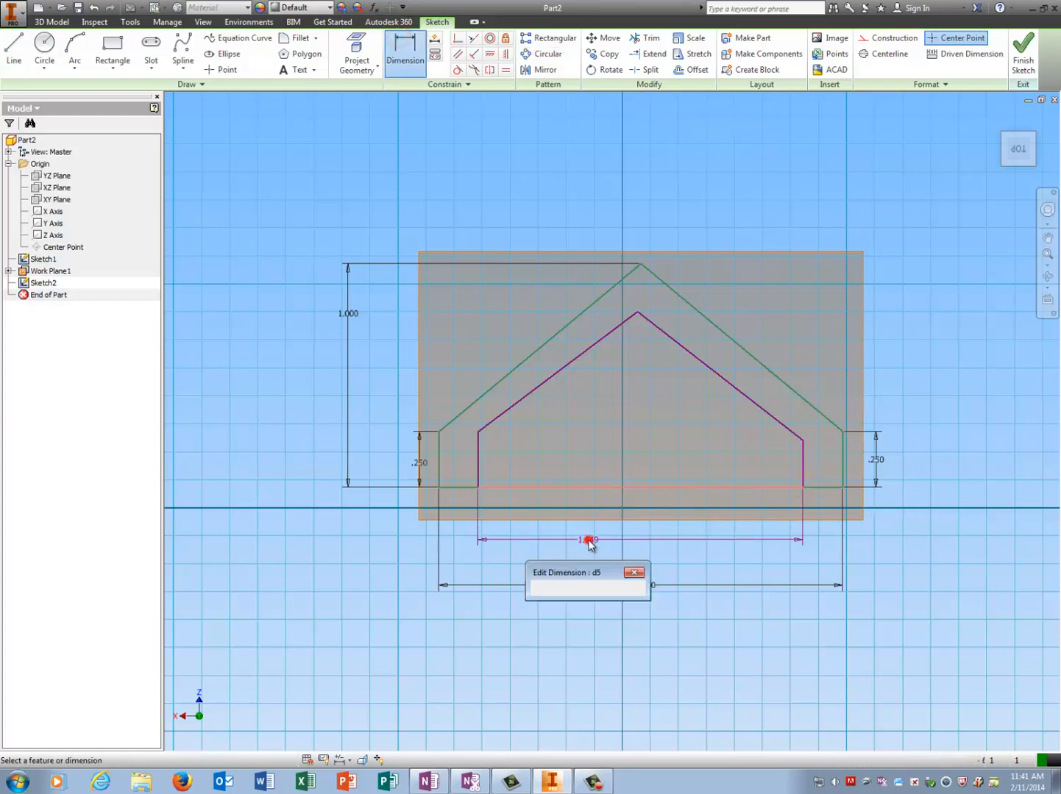
pyautogui.write('1')
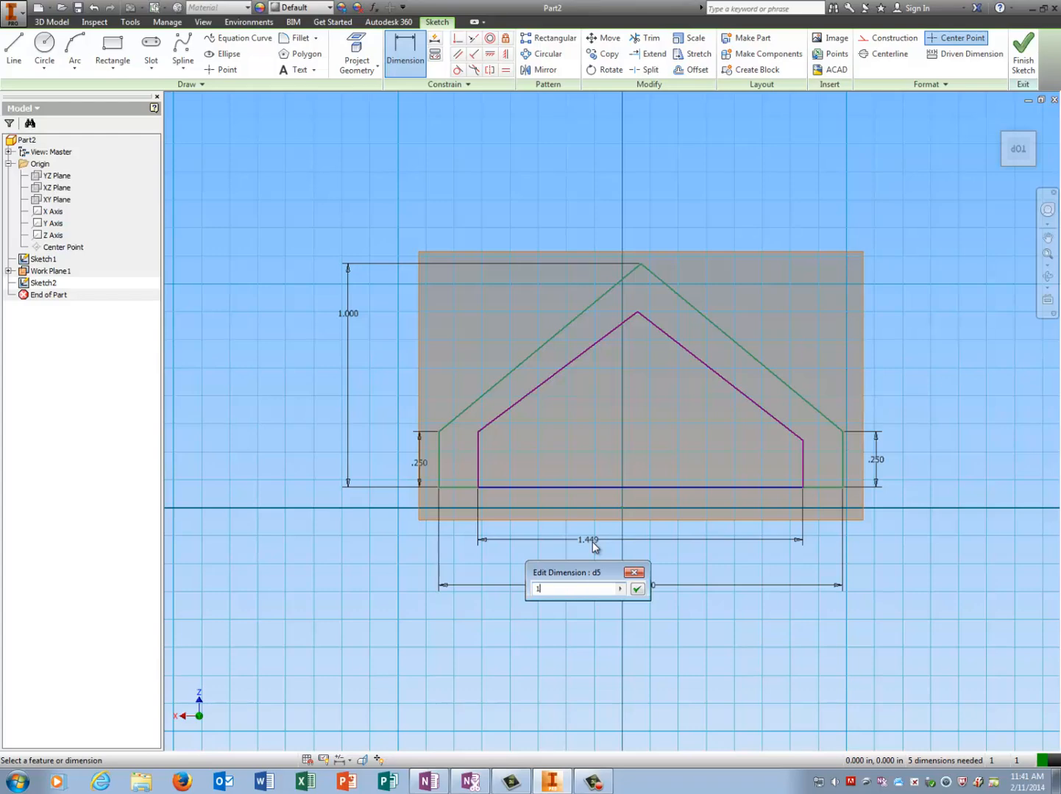
pyautogui.write('.2')
pyautogui.press('Return')
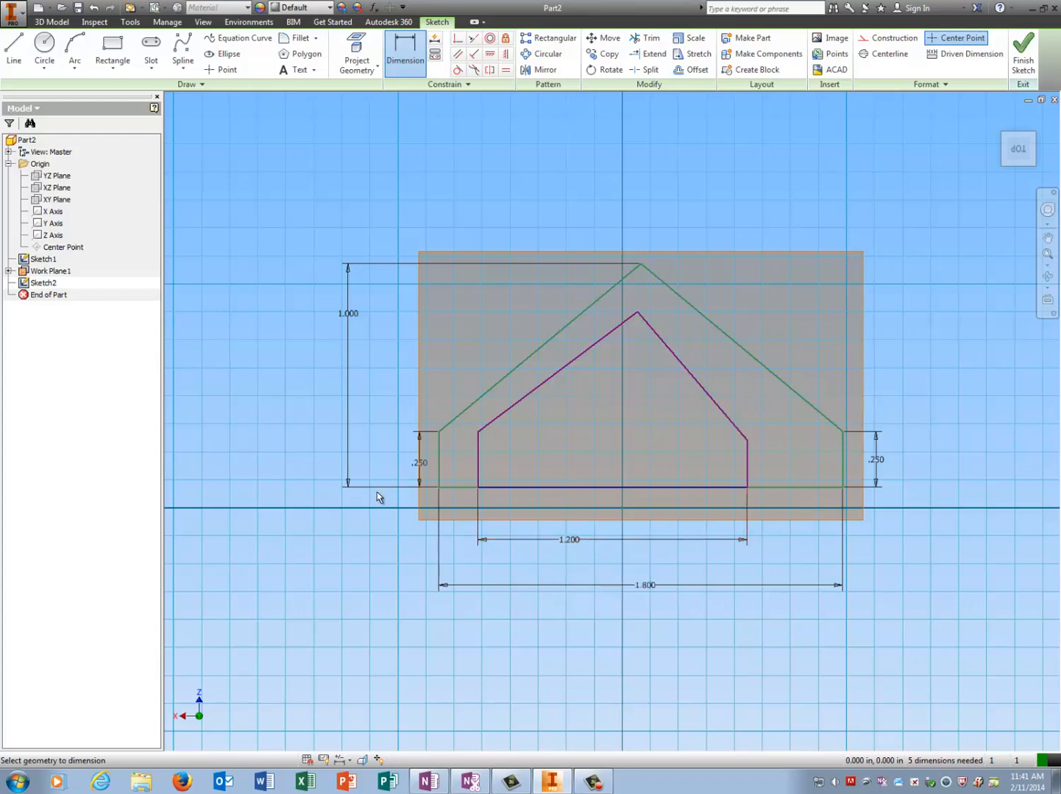
# - Dimension each of the inner profile's two vertical sides as 0.25 in
pyautogui.click(479, 463)
pyautogui.click(518, 459)
pyautogui.write('.')
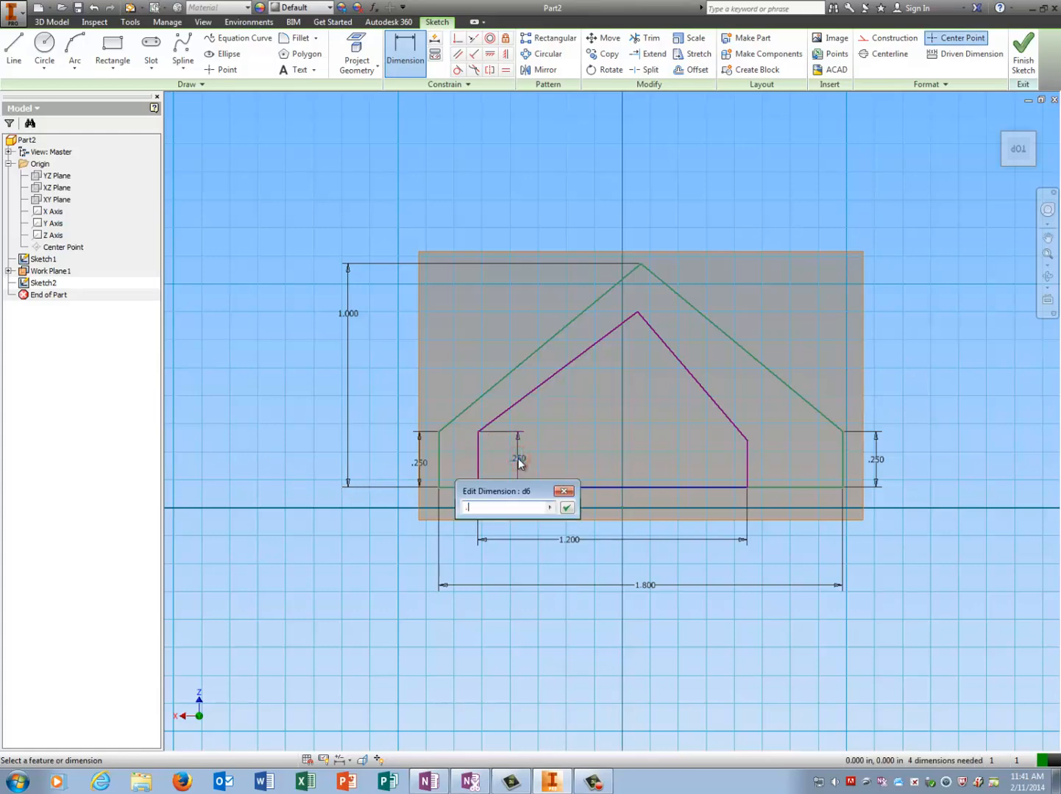
pyautogui.write('25')
pyautogui.press('Return')
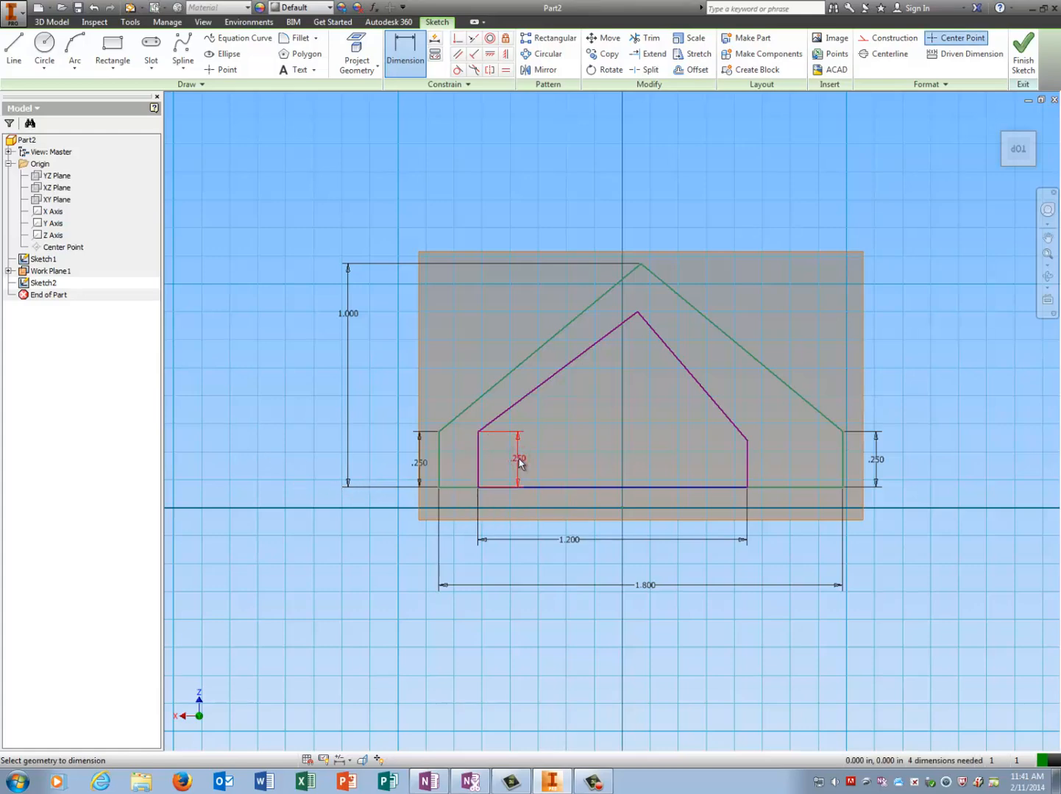
pyautogui.click(749, 463)
pyautogui.click(787, 465)
pyautogui.write('.2')
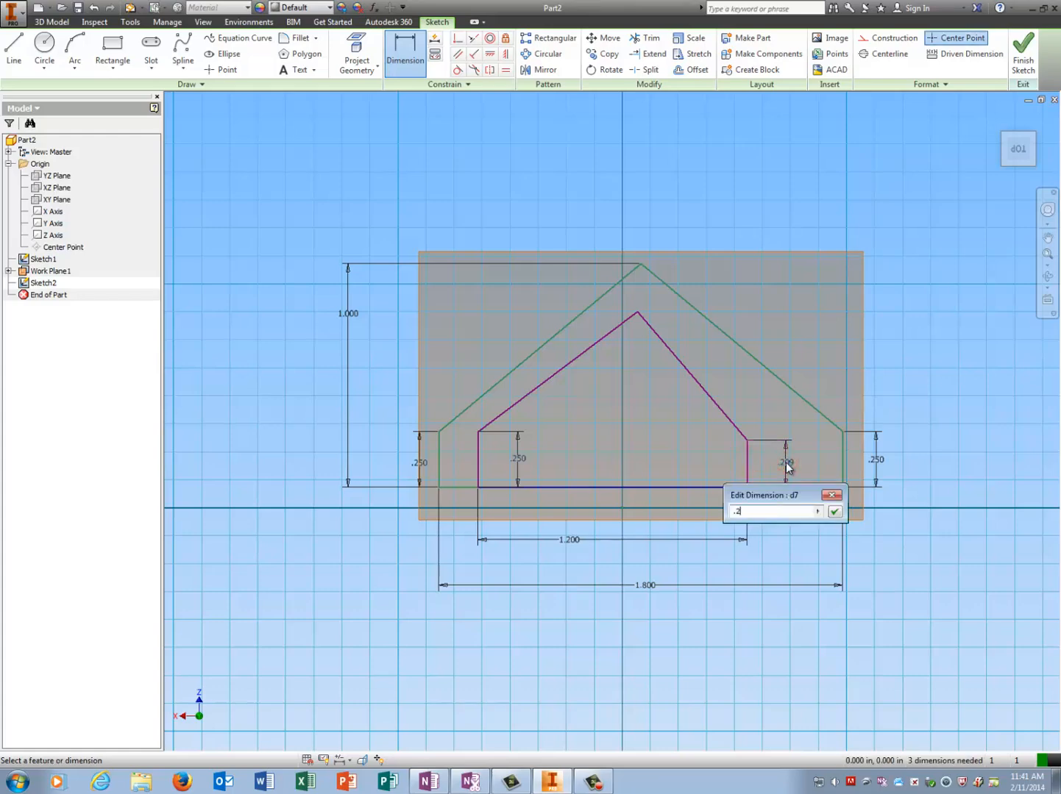
pyautogui.write('50')
pyautogui.press('Return')
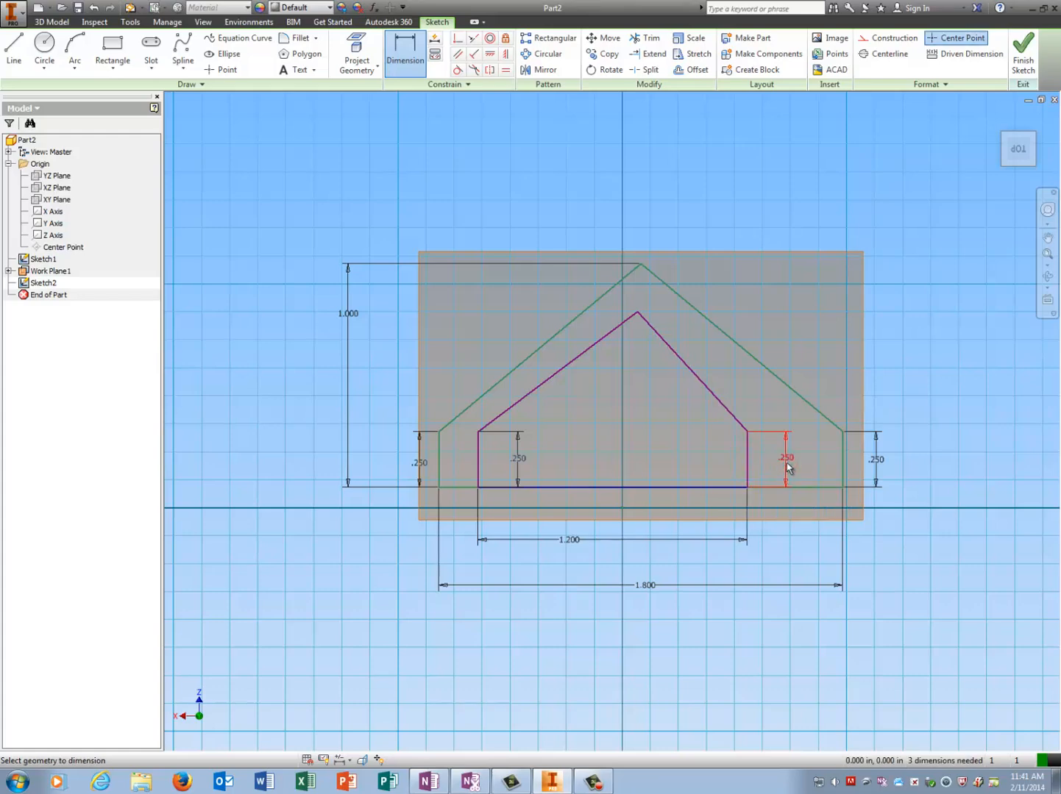
# - Dimension the inner profile's height from the base line to the roof peak as 0.75 in
pyautogui.click(668, 490)
pyautogui.click(637, 314)
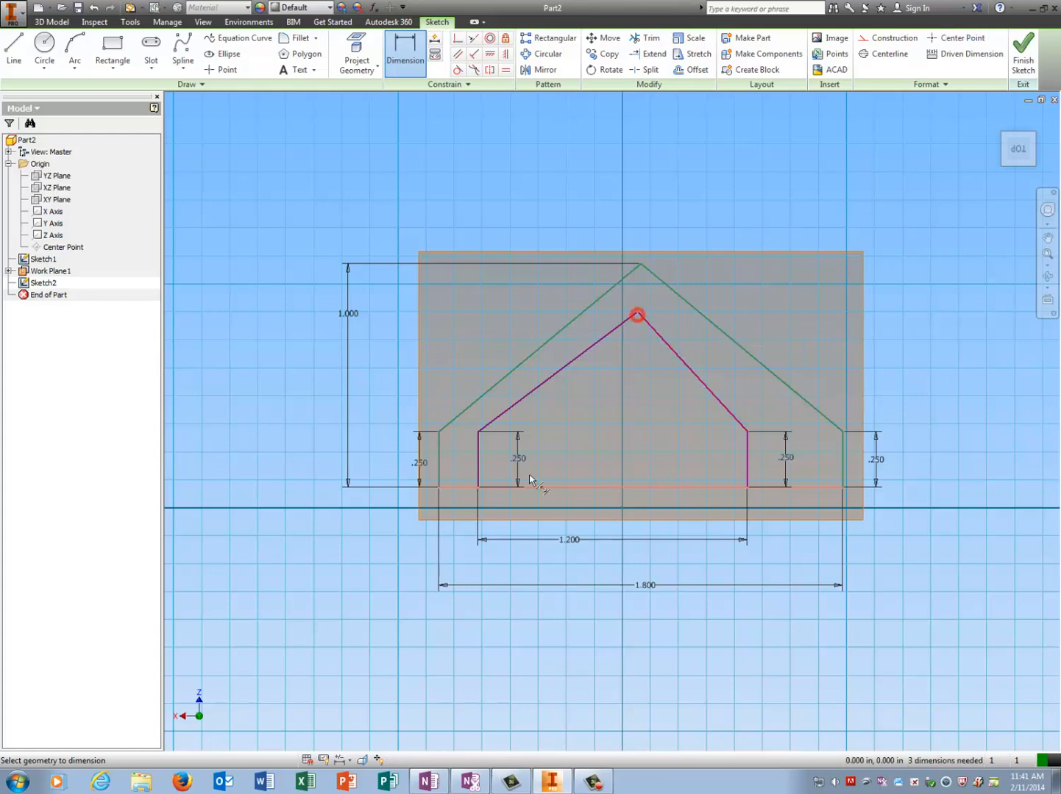
pyautogui.click(271, 445)
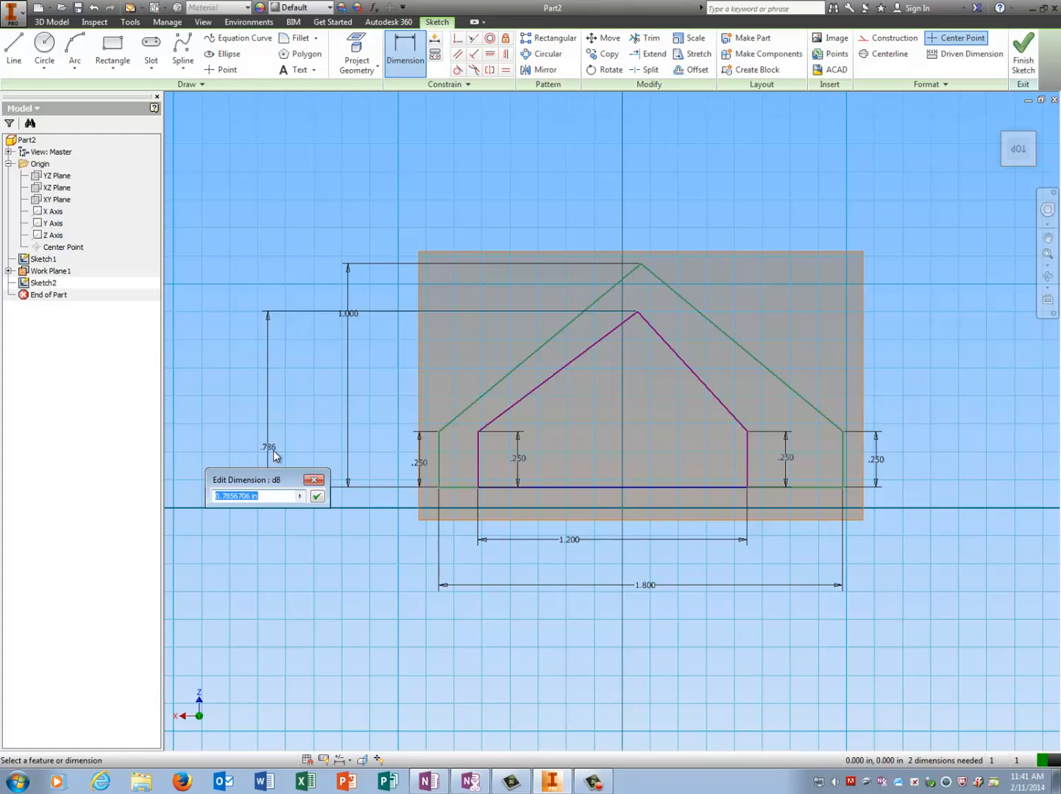
pyautogui.write('.75')
pyautogui.press('Return')
pyautogui.press('Escape')
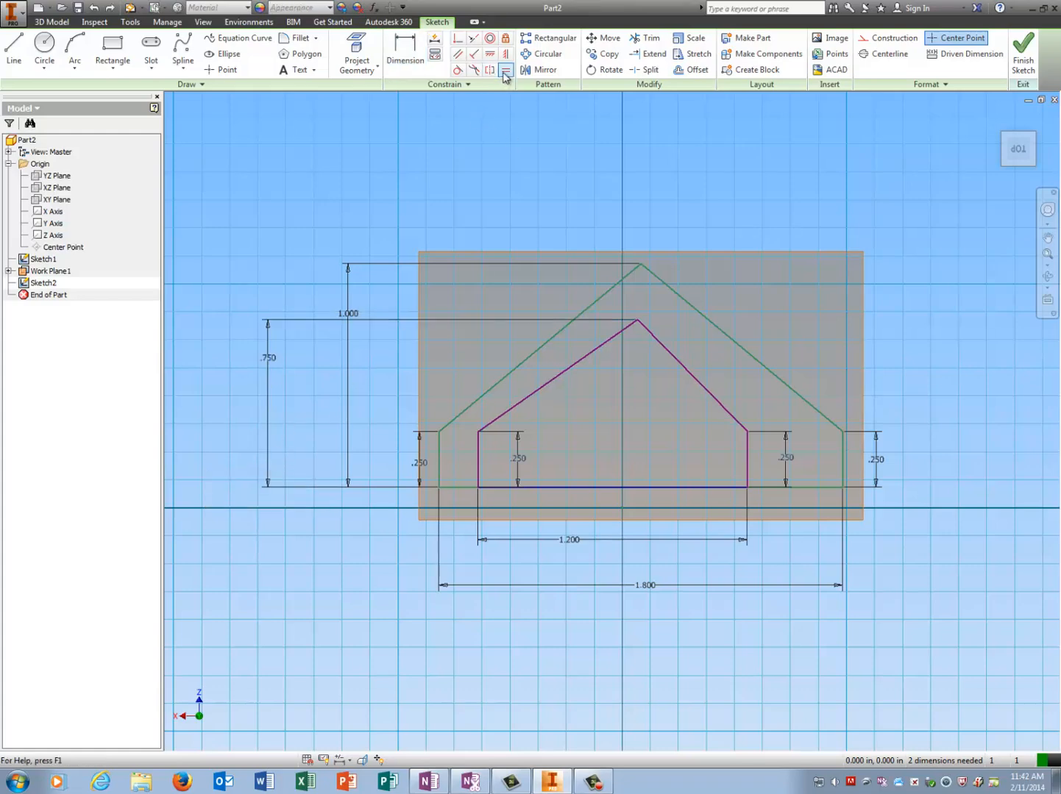
# - Make the inner profile's two sloped roof lines equal in length
pyautogui.click(505, 70)
pyautogui.click(548, 383)
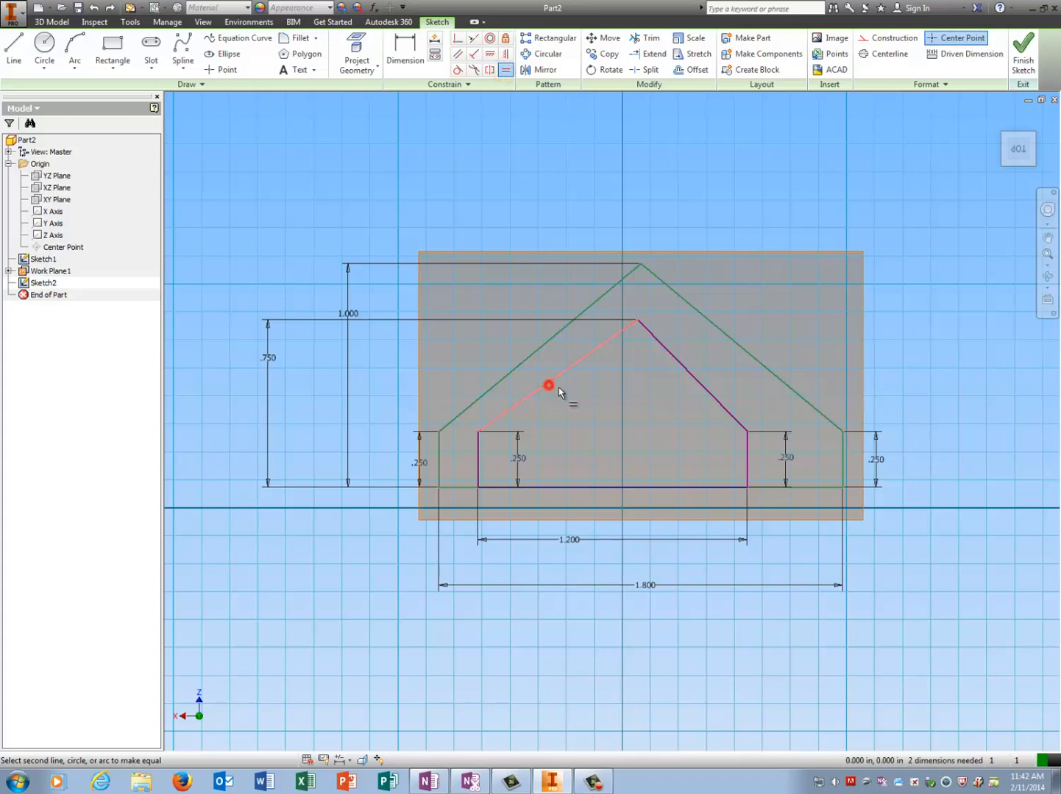
pyautogui.click(697, 384)
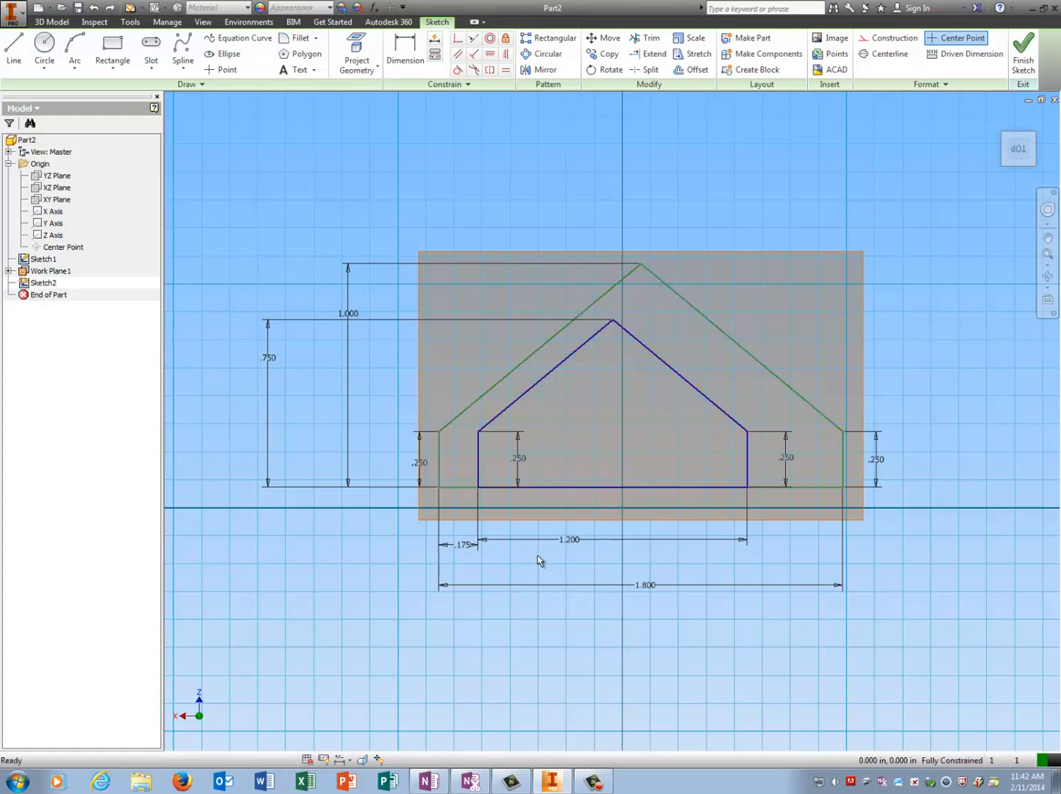
# - Set the horizontal distance between the outer and inner profiles' left vertical sides to .6/2 in and finish the sketch
pyautogui.doubleClick(464, 547)
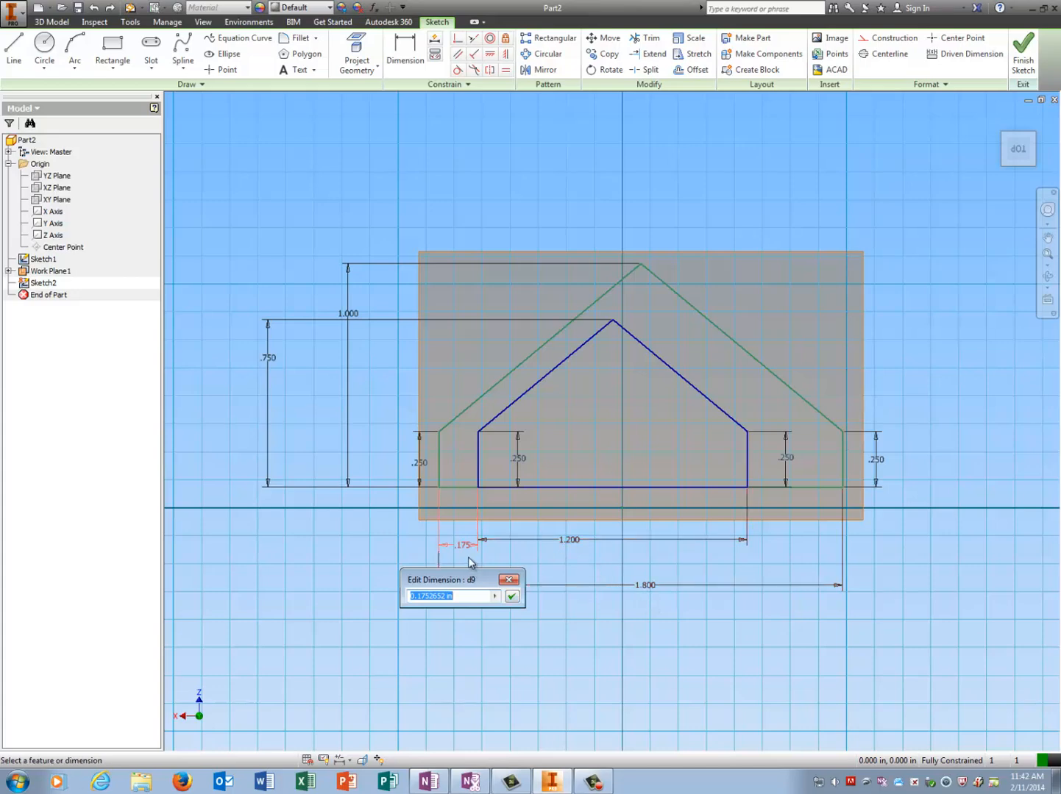
pyautogui.write('.6/2')
pyautogui.press('Return')
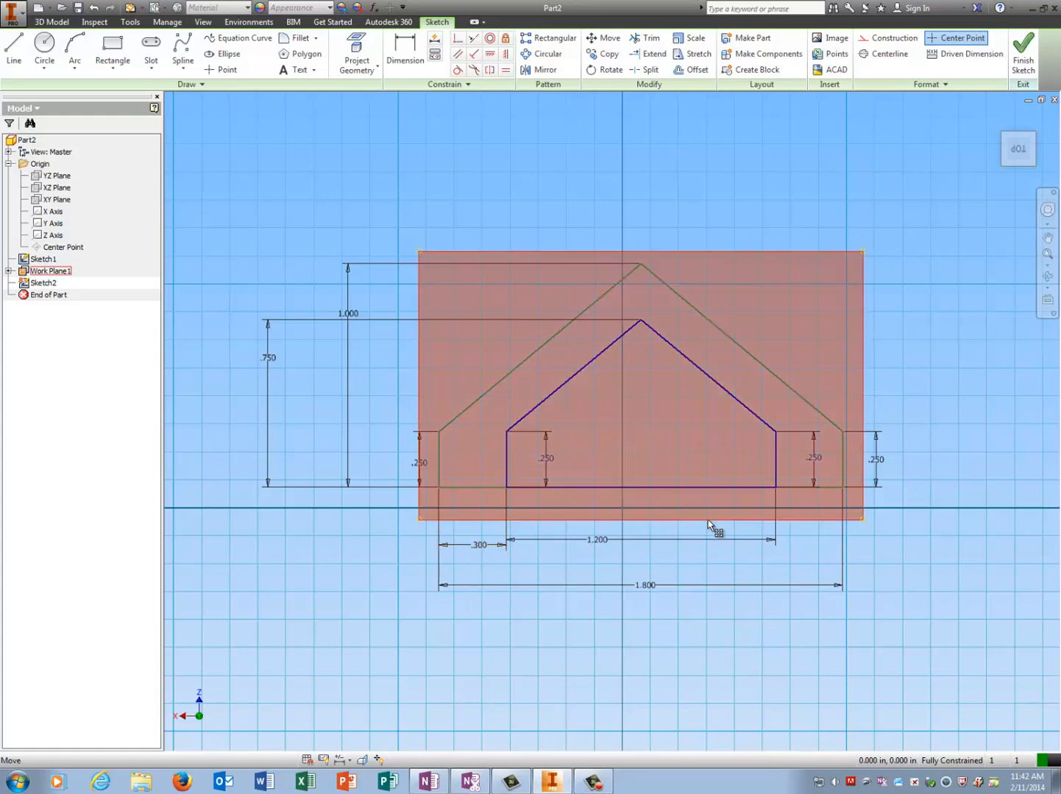
pyautogui.click(1022, 63)
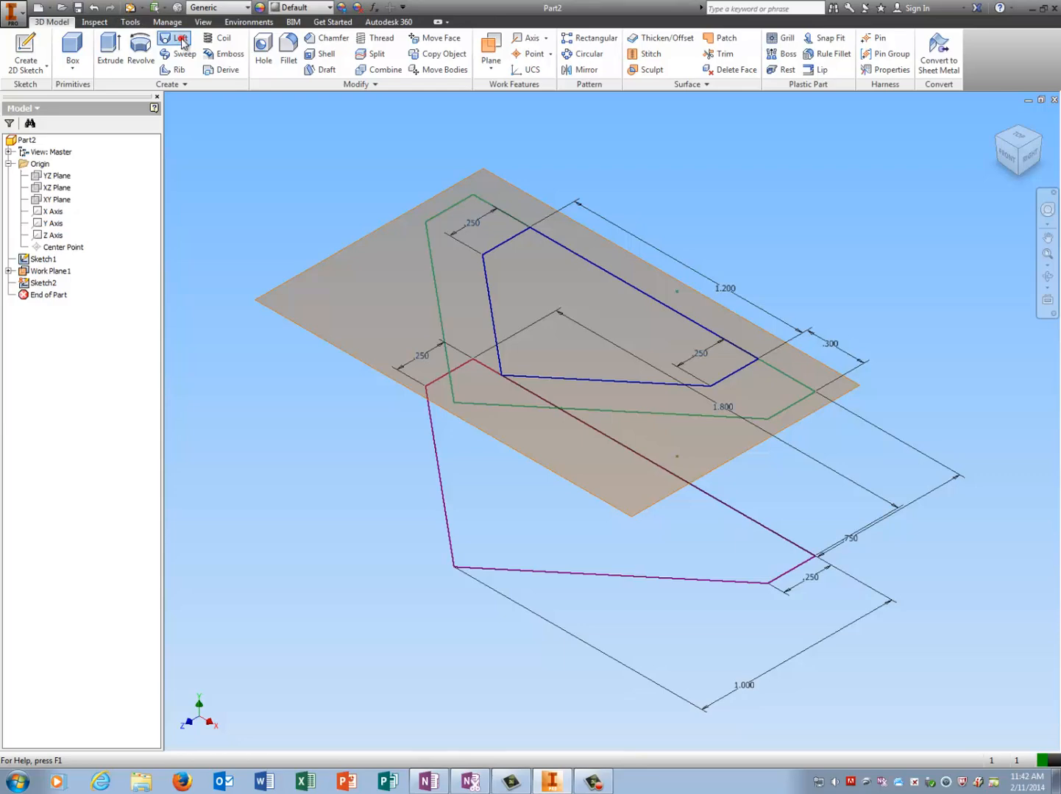
# - Loft a solid between the inner profile loop on the offset work plane and the original house-shaped profile
pyautogui.click(177, 37)
pyautogui.click(494, 330)
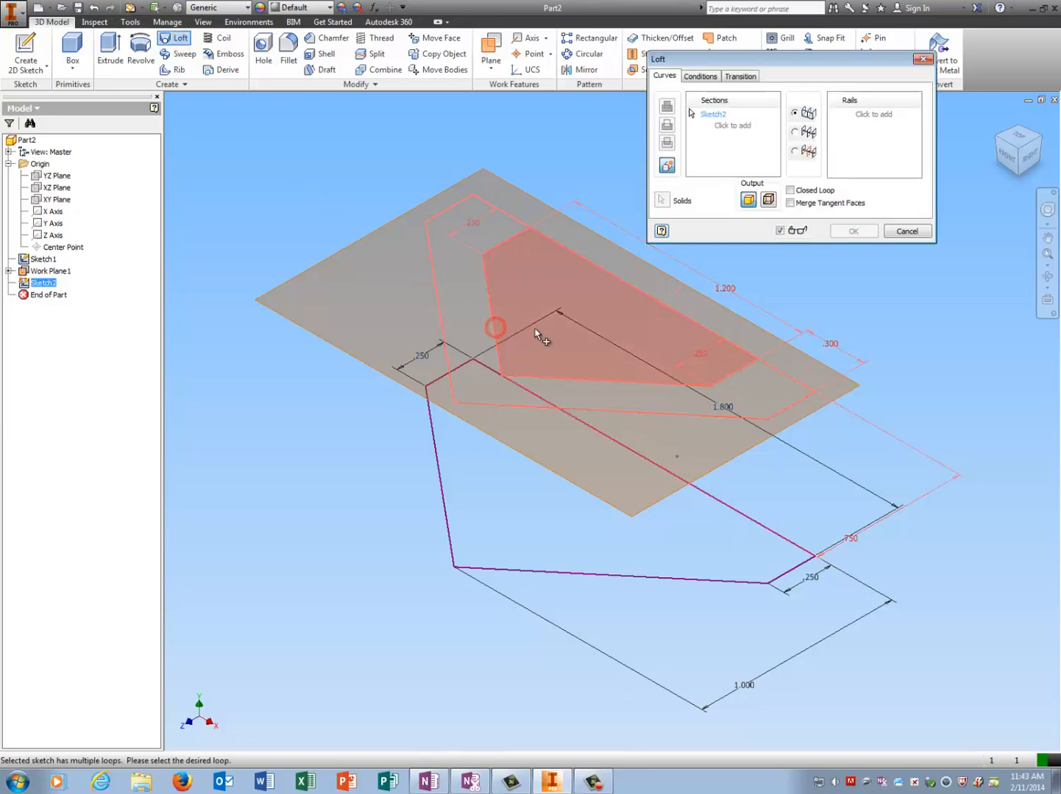
pyautogui.click(534, 331)
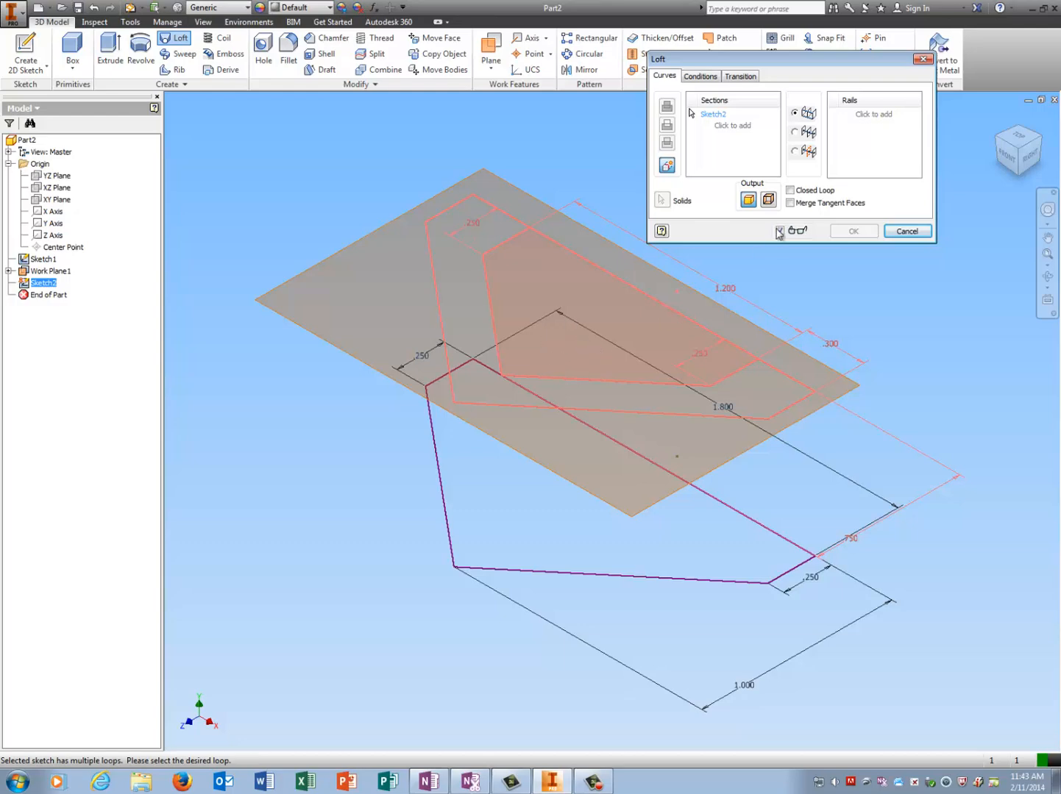
pyautogui.click(732, 127)
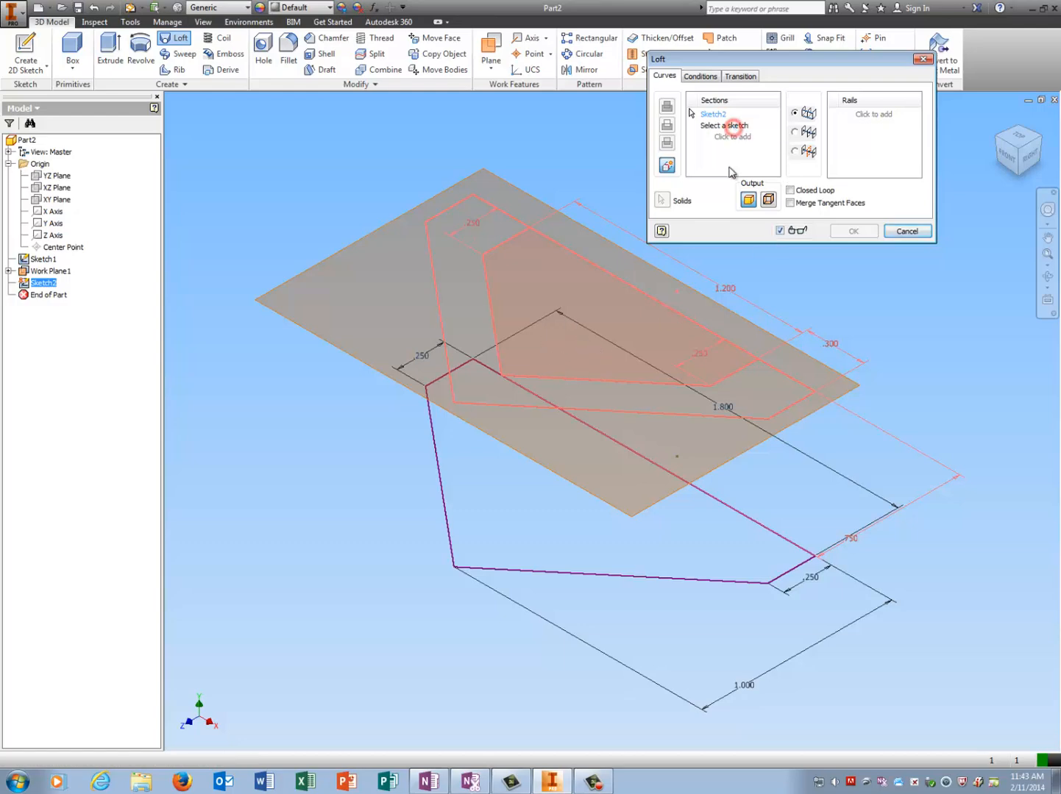
pyautogui.click(550, 573)
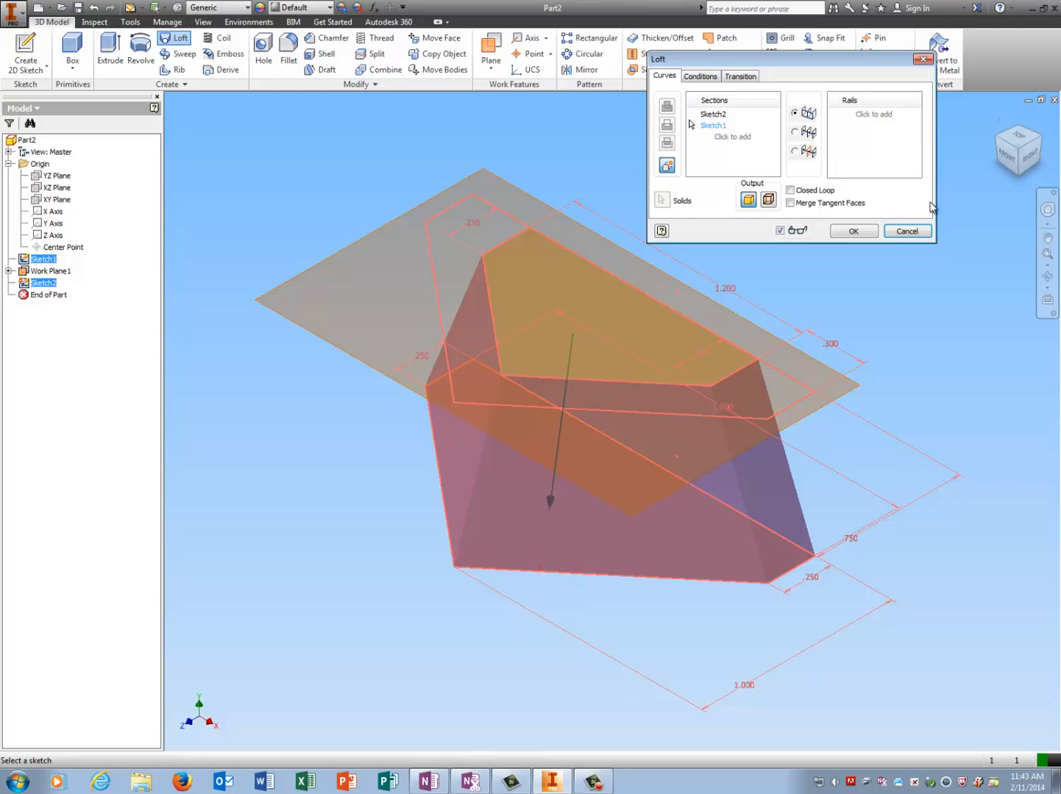
pyautogui.click(854, 232)
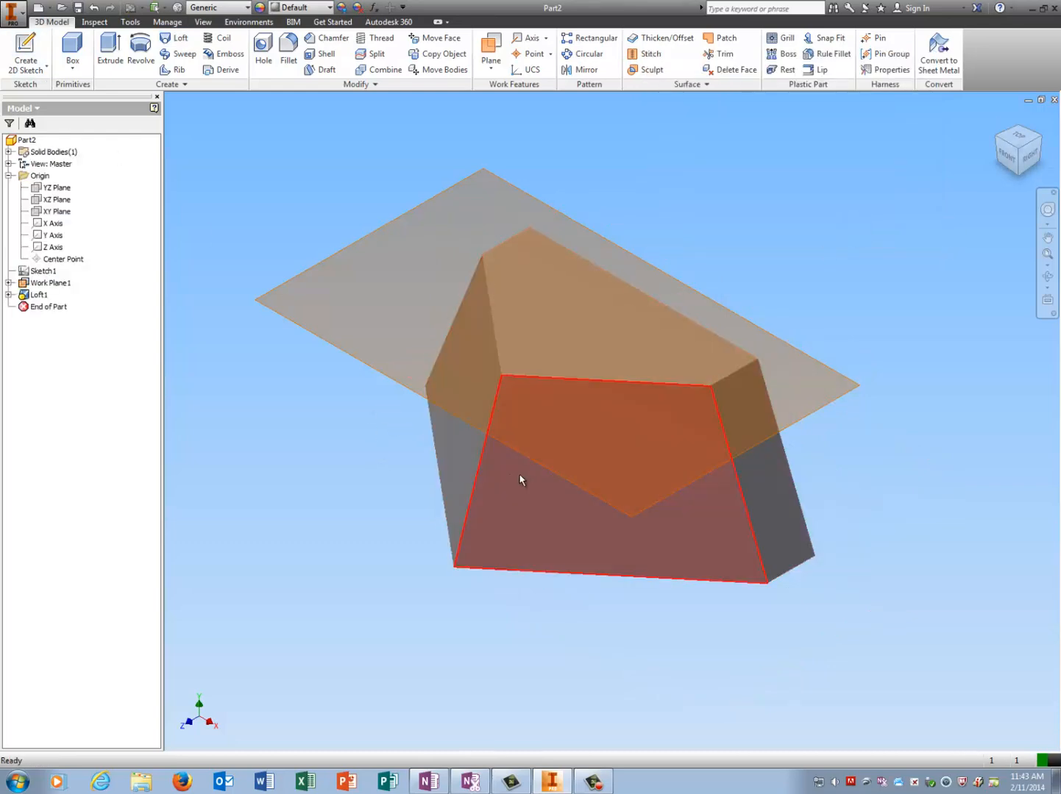
# - Expand the loft feature to list its sketches and hide the offset work plane
pyautogui.click(24, 44)
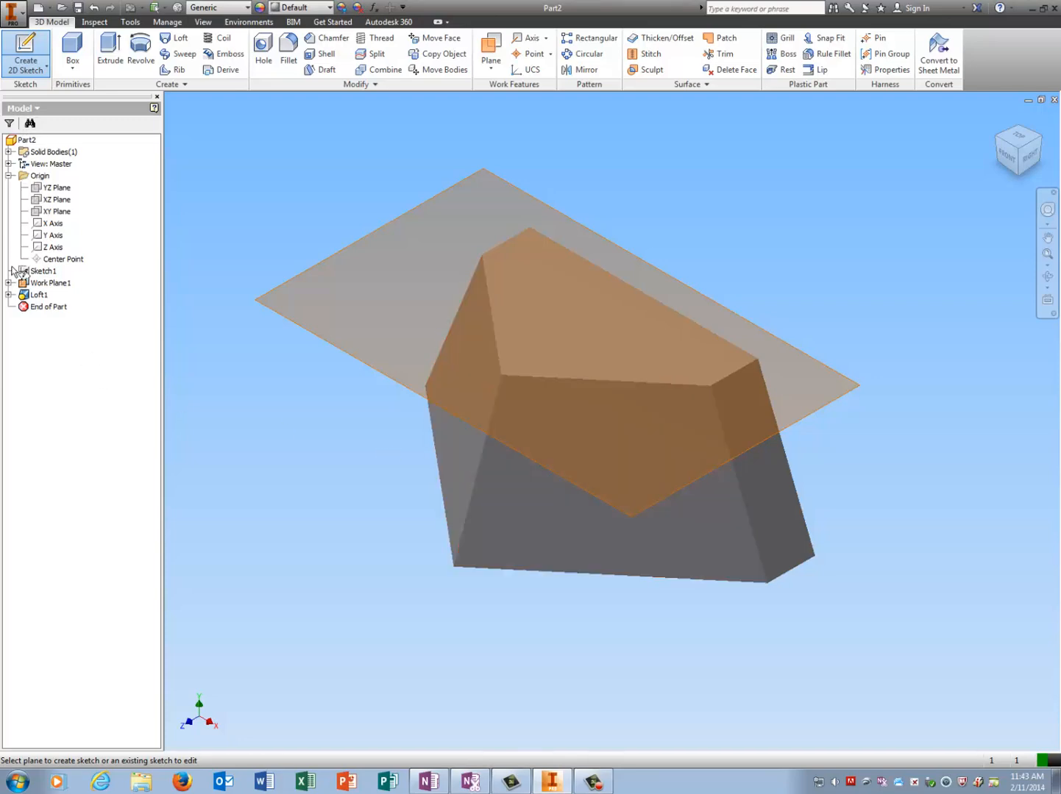
pyautogui.click(9, 295)
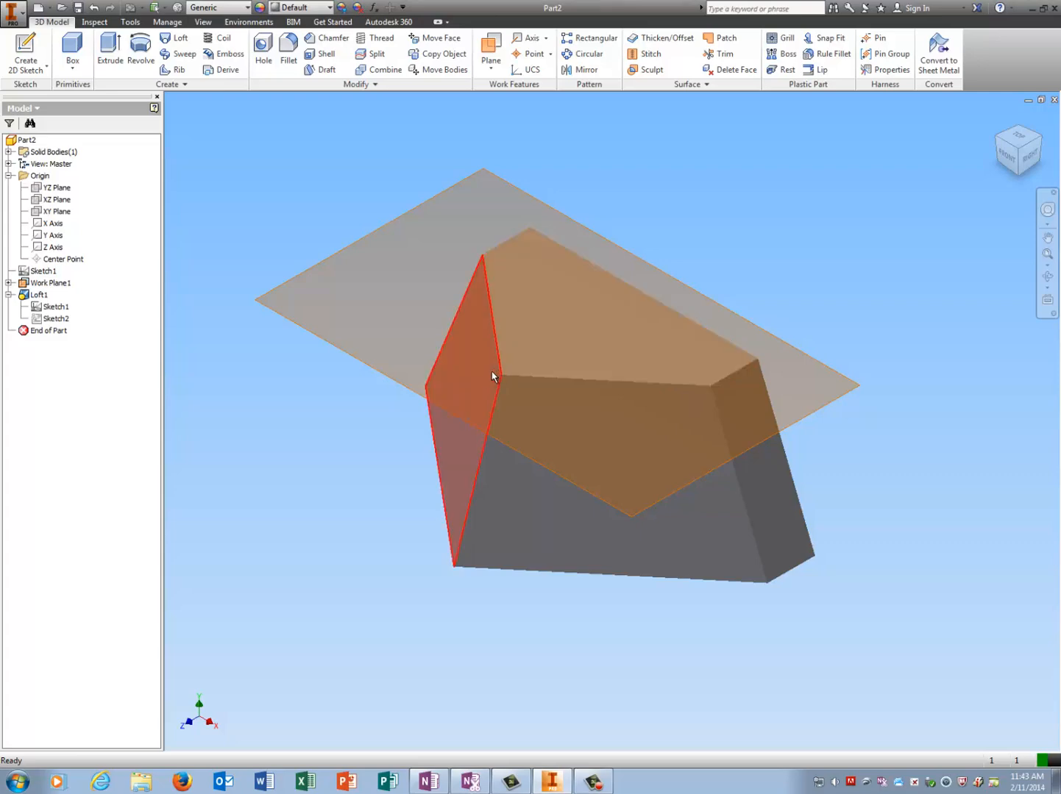
pyautogui.rightClick(50, 283)
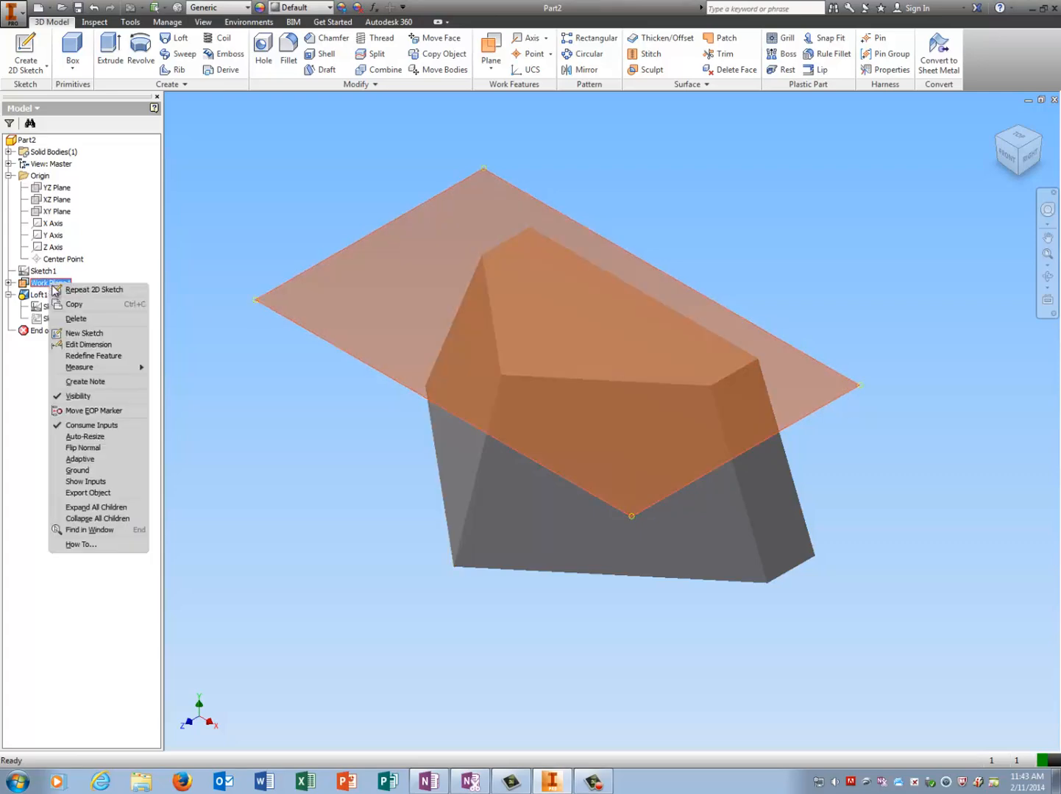
pyautogui.click(103, 402)
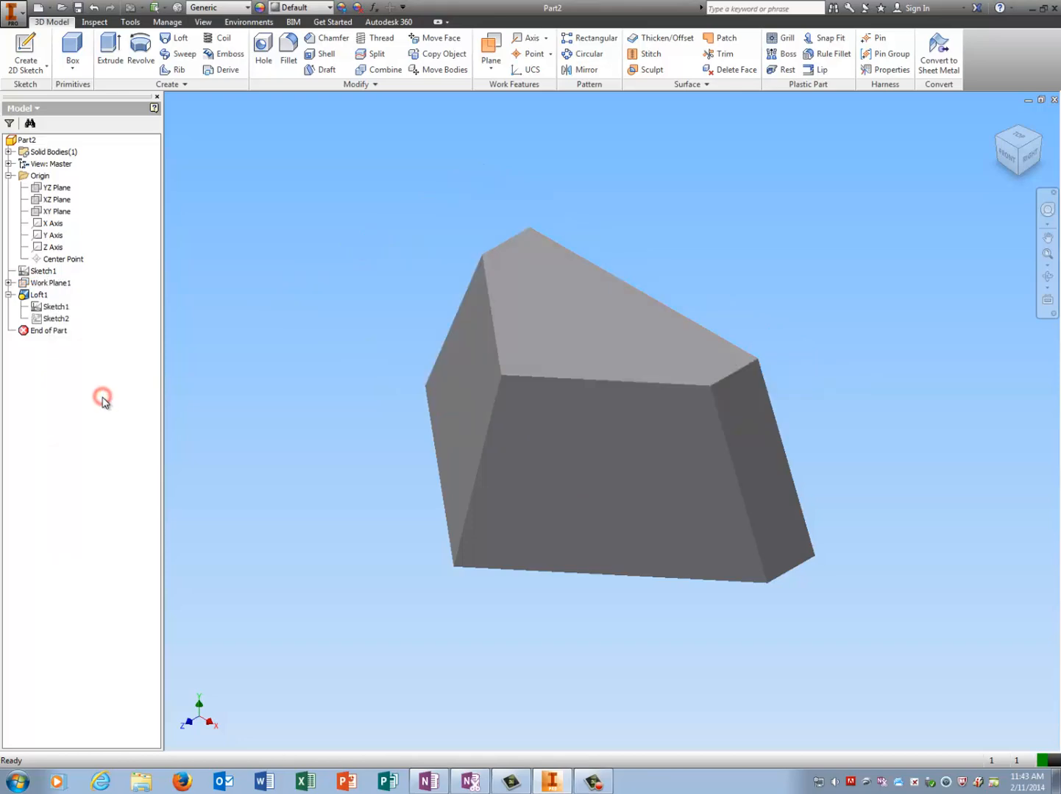
# - Shell the lofted solid to a 0.1 in wall thickness, removing the large bottom face
pyautogui.click(1016, 171)
pyautogui.click(1019, 159)
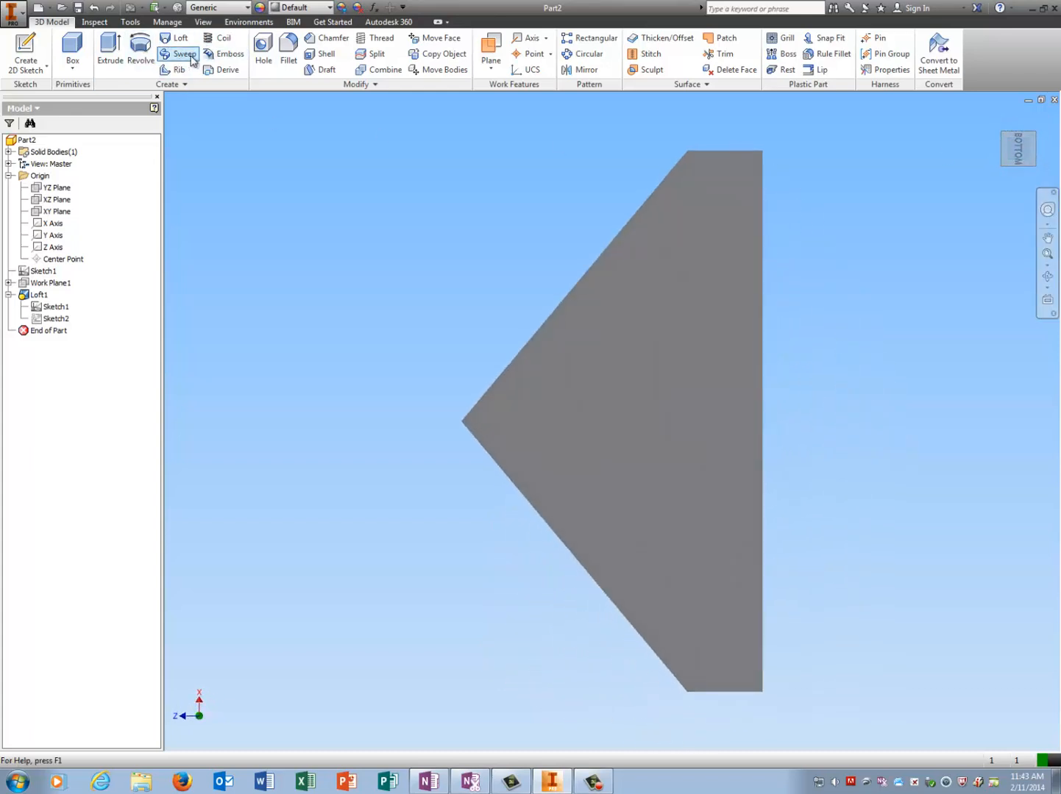
pyautogui.click(320, 56)
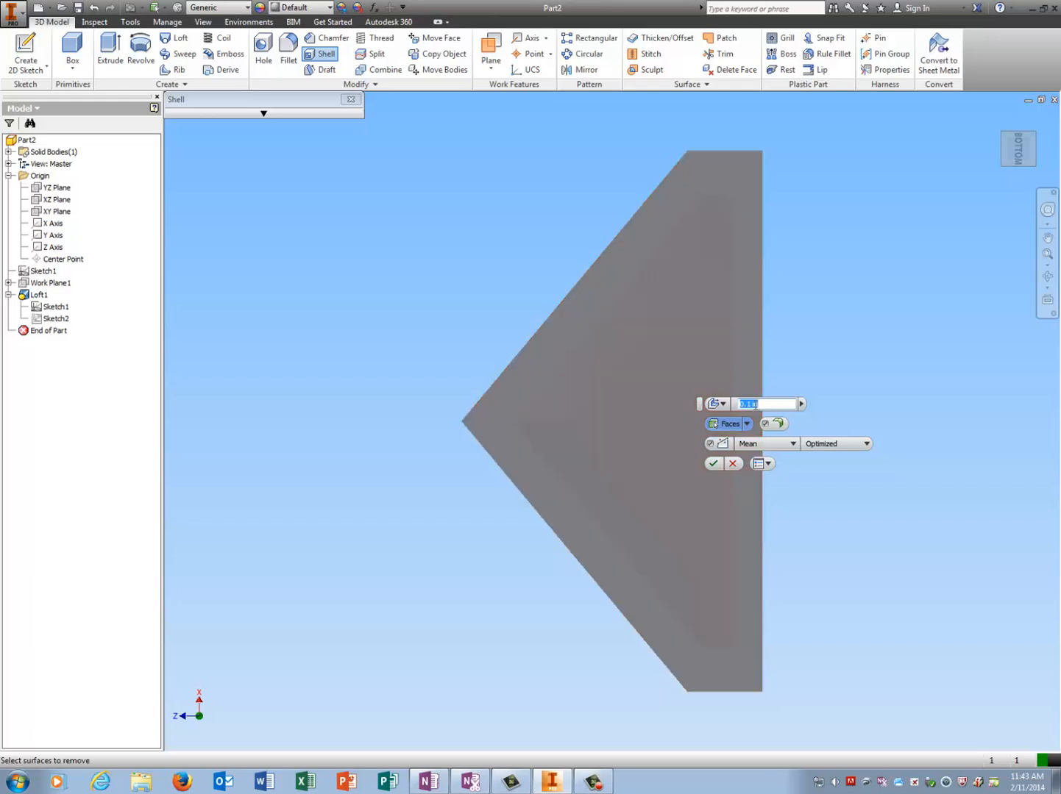
pyautogui.click(263, 115)
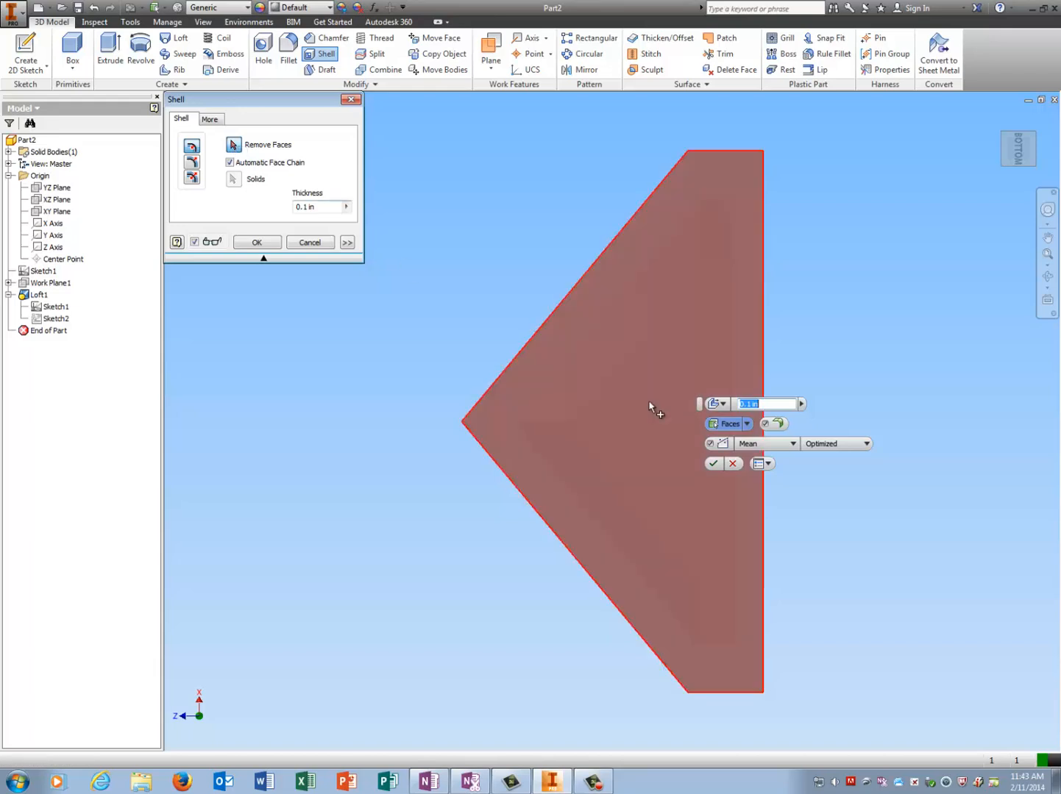
pyautogui.click(653, 410)
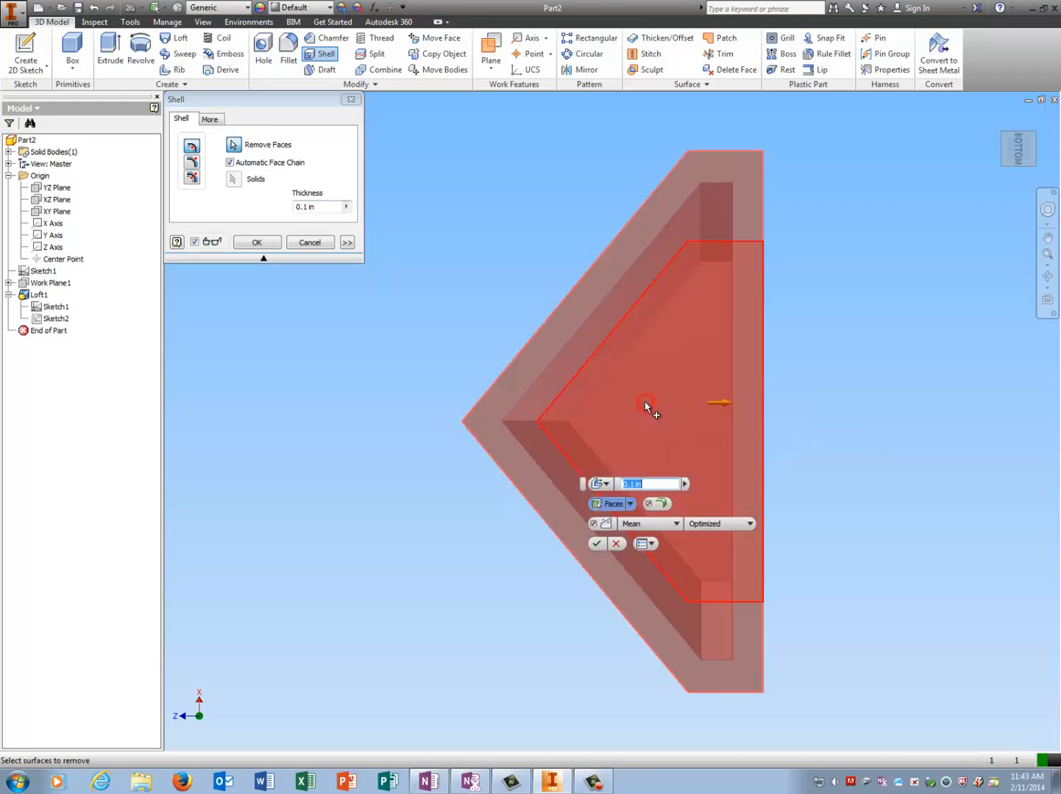
pyautogui.click(257, 242)
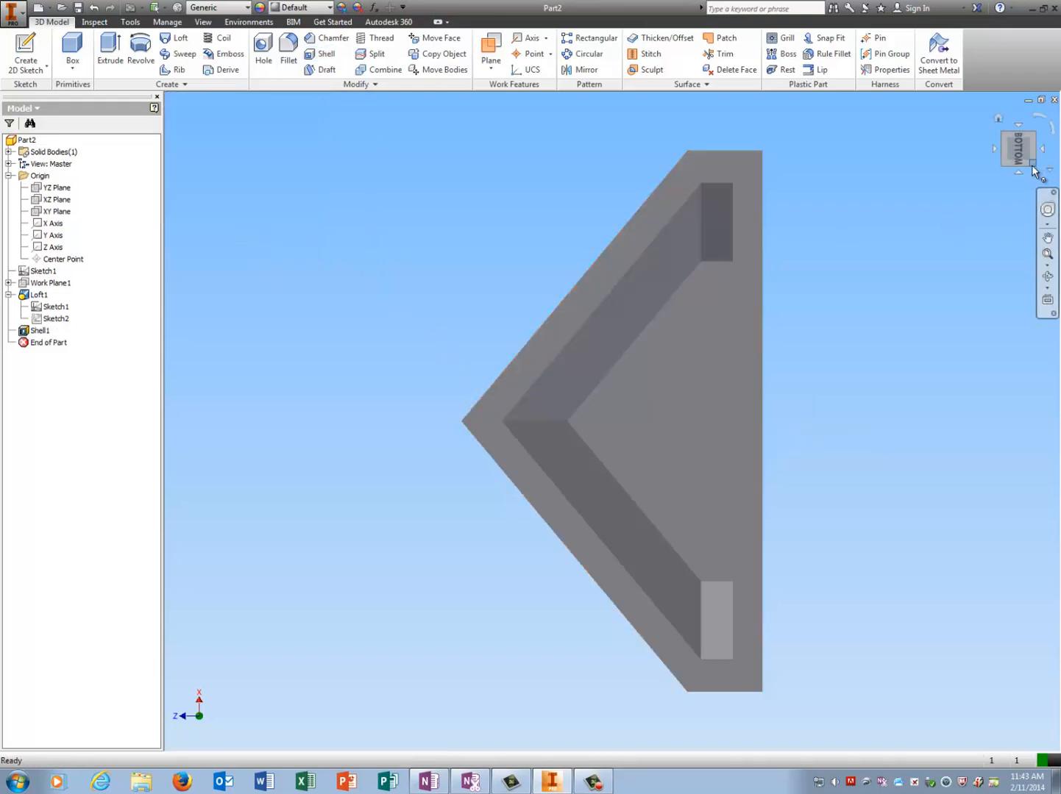
# - Create a sketch on the front-right side face and offset the face outline inward
pyautogui.click(998, 119)
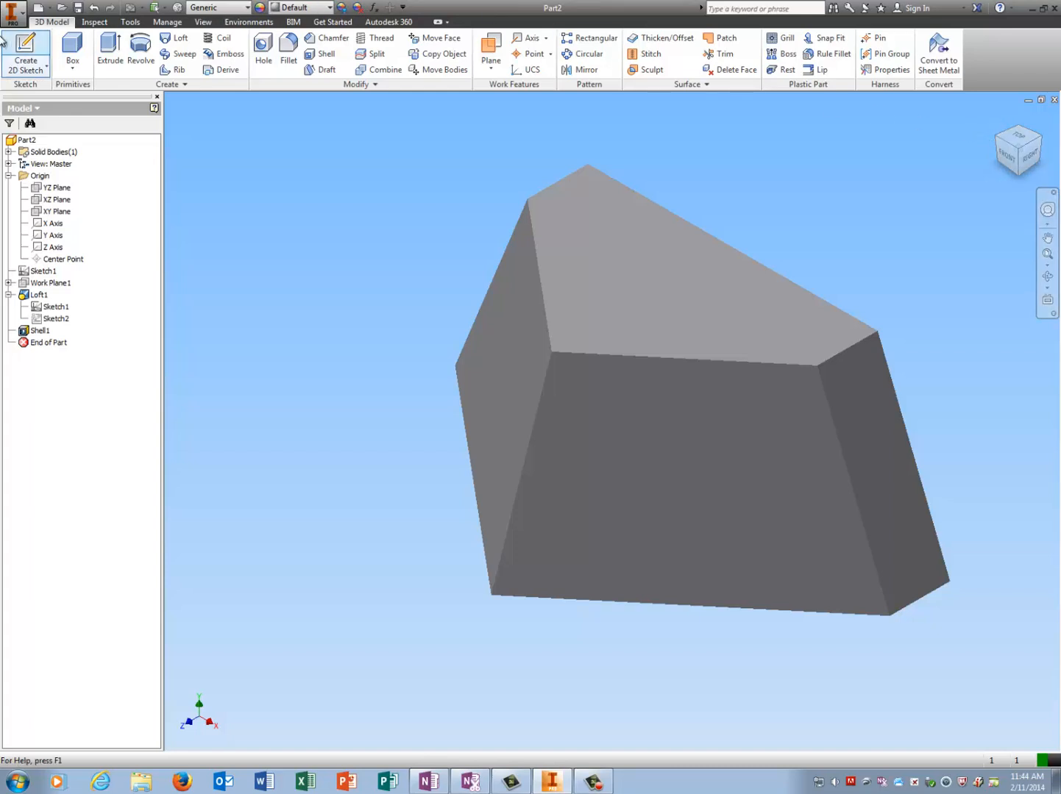
pyautogui.click(24, 42)
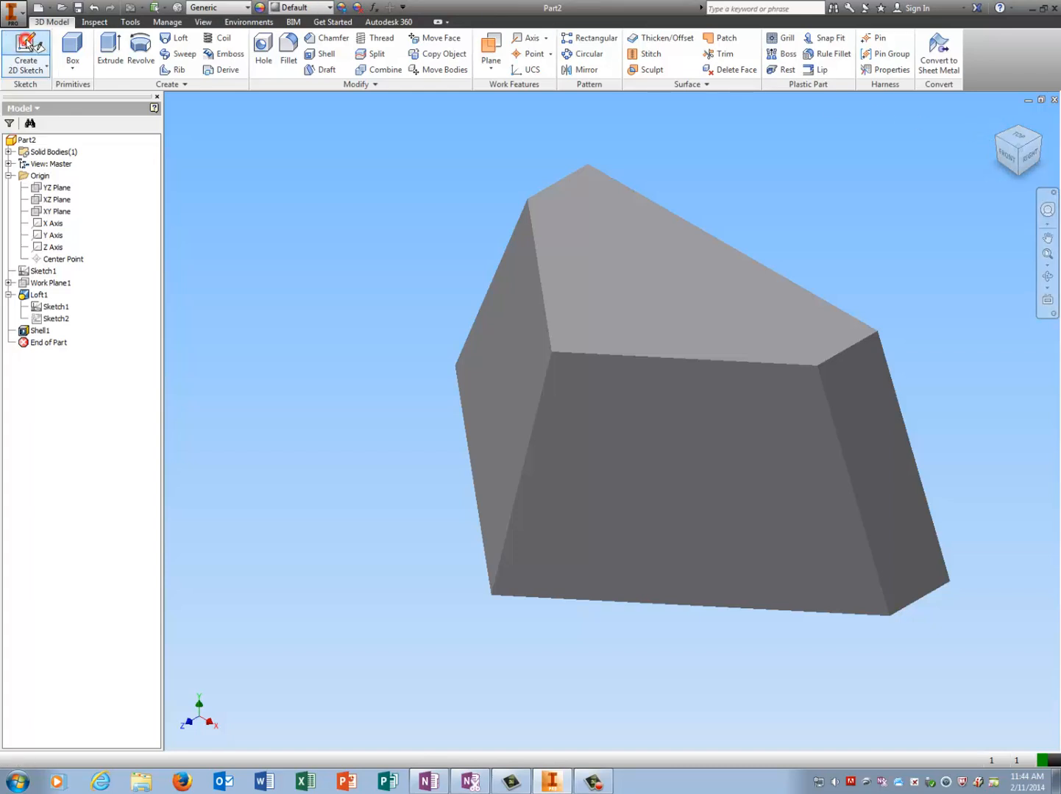
pyautogui.click(737, 466)
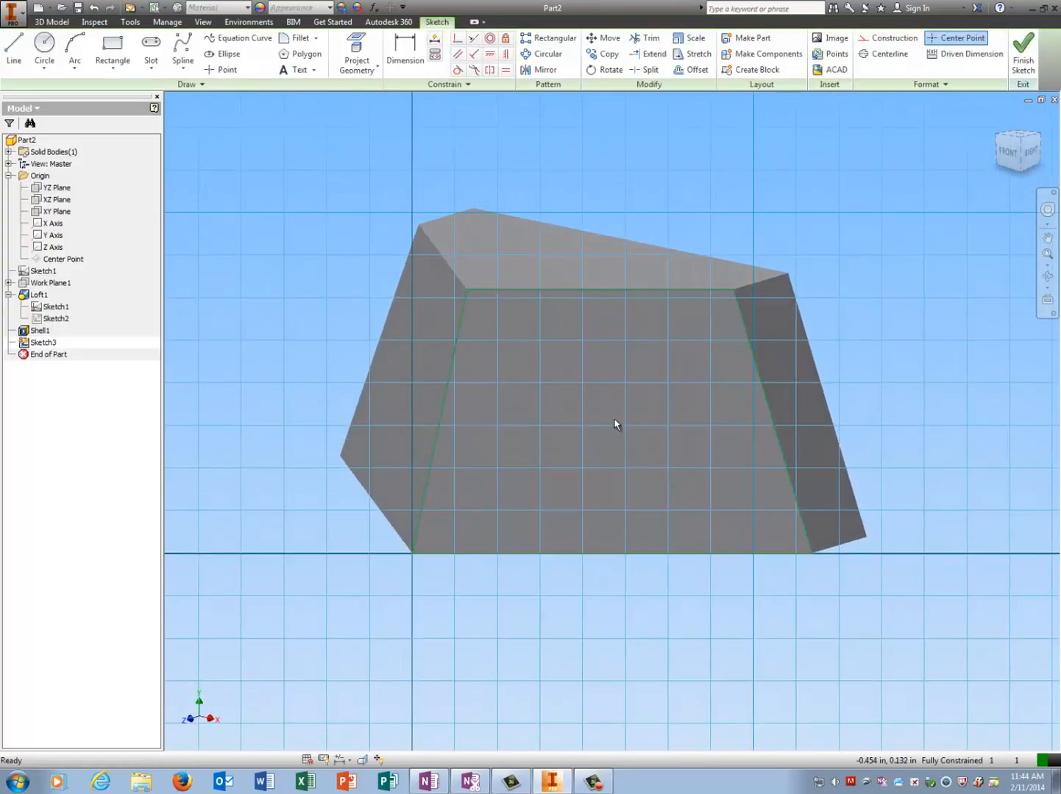
pyautogui.click(691, 70)
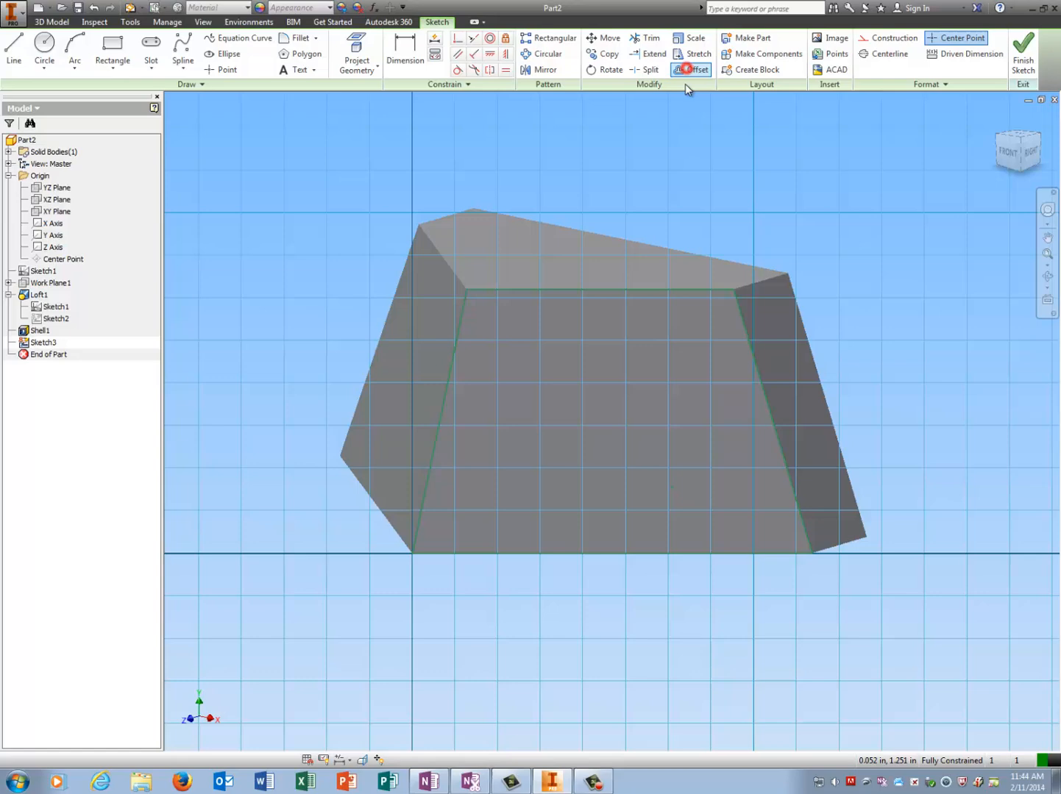
pyautogui.click(679, 286)
pyautogui.click(675, 328)
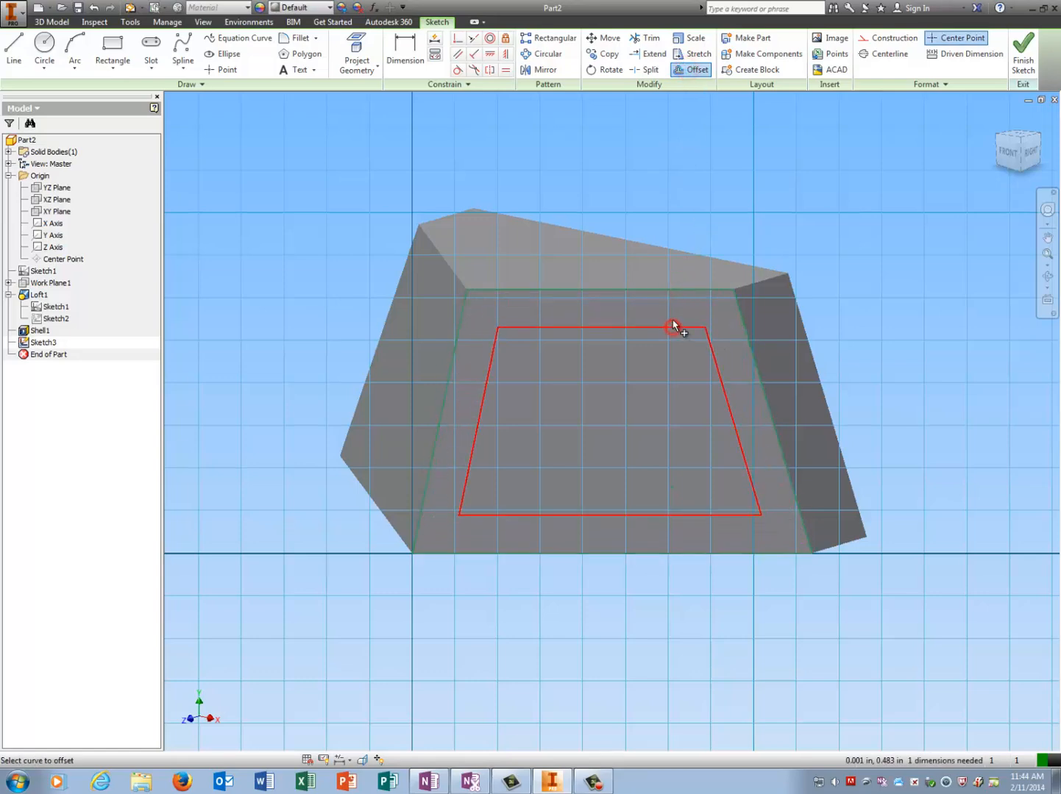
# - Set the distance between the front-right face's top edge and its offset outline to .1 in and finish the sketch
pyautogui.click(404, 52)
pyautogui.click(586, 291)
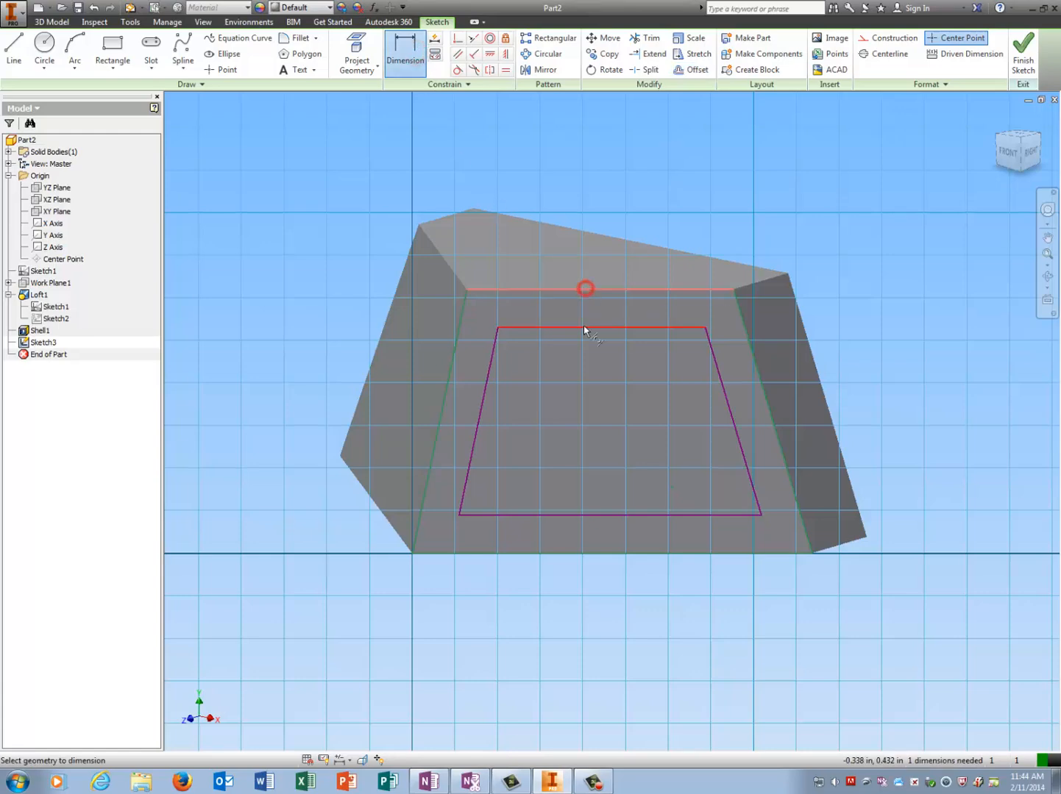
pyautogui.click(585, 325)
pyautogui.click(593, 311)
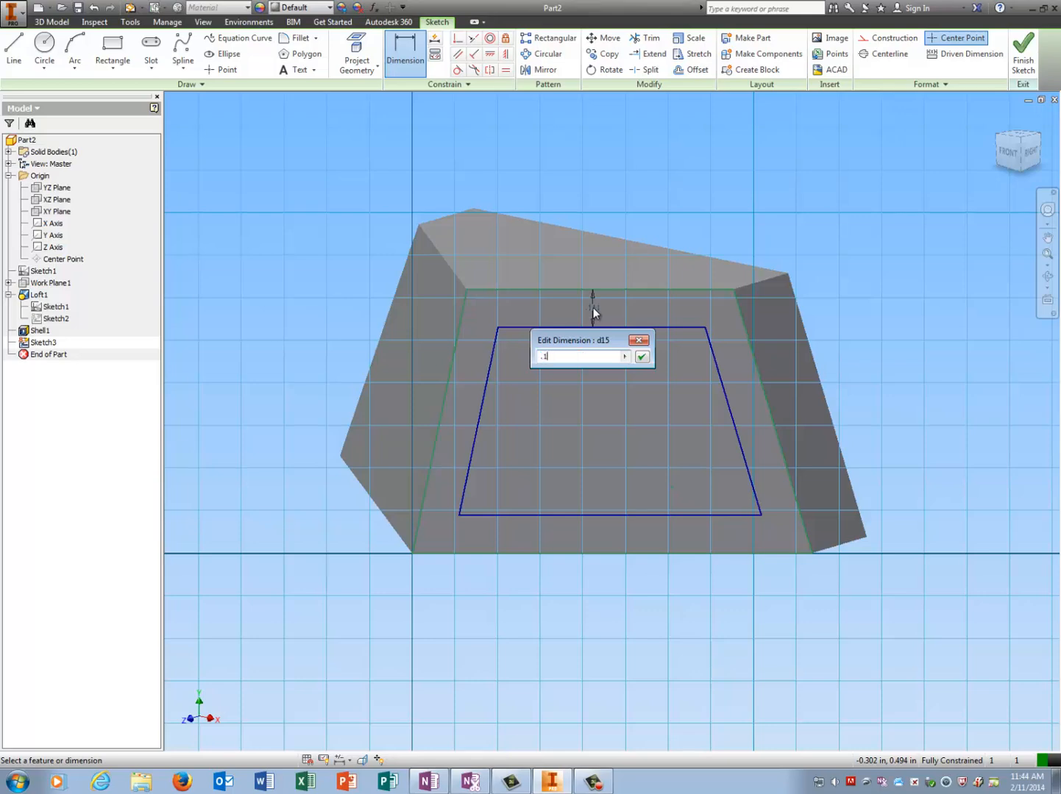
pyautogui.write('.1')
pyautogui.press('Return')
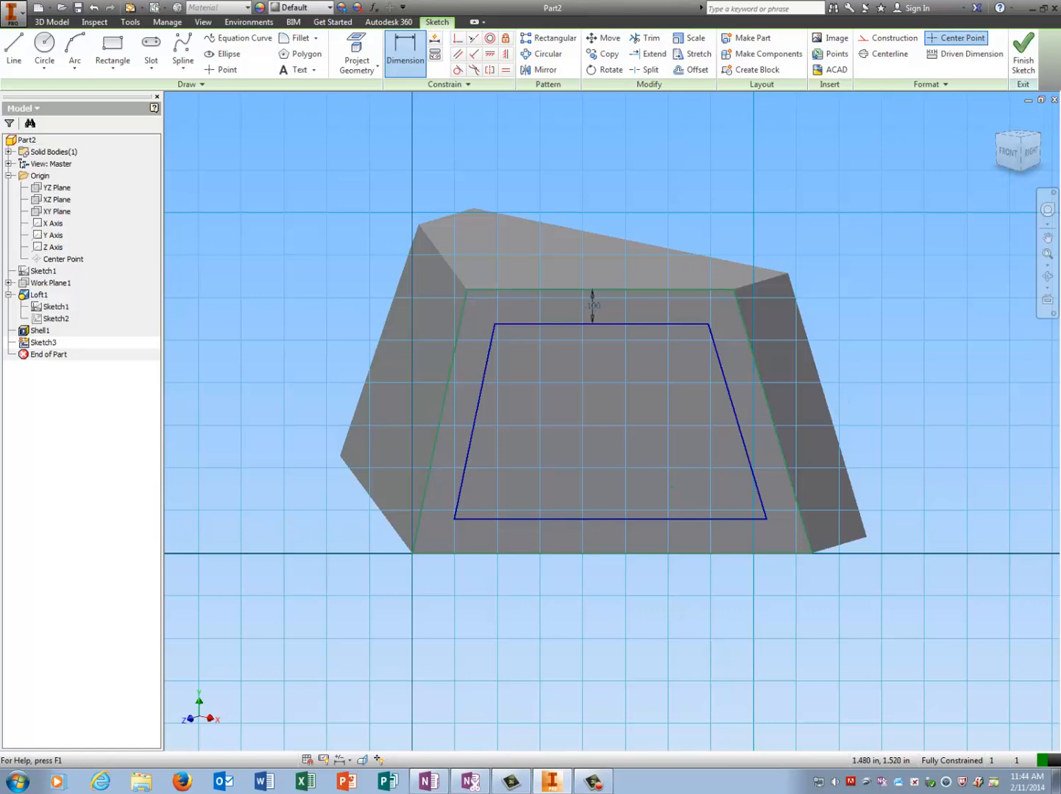
pyautogui.click(1022, 55)
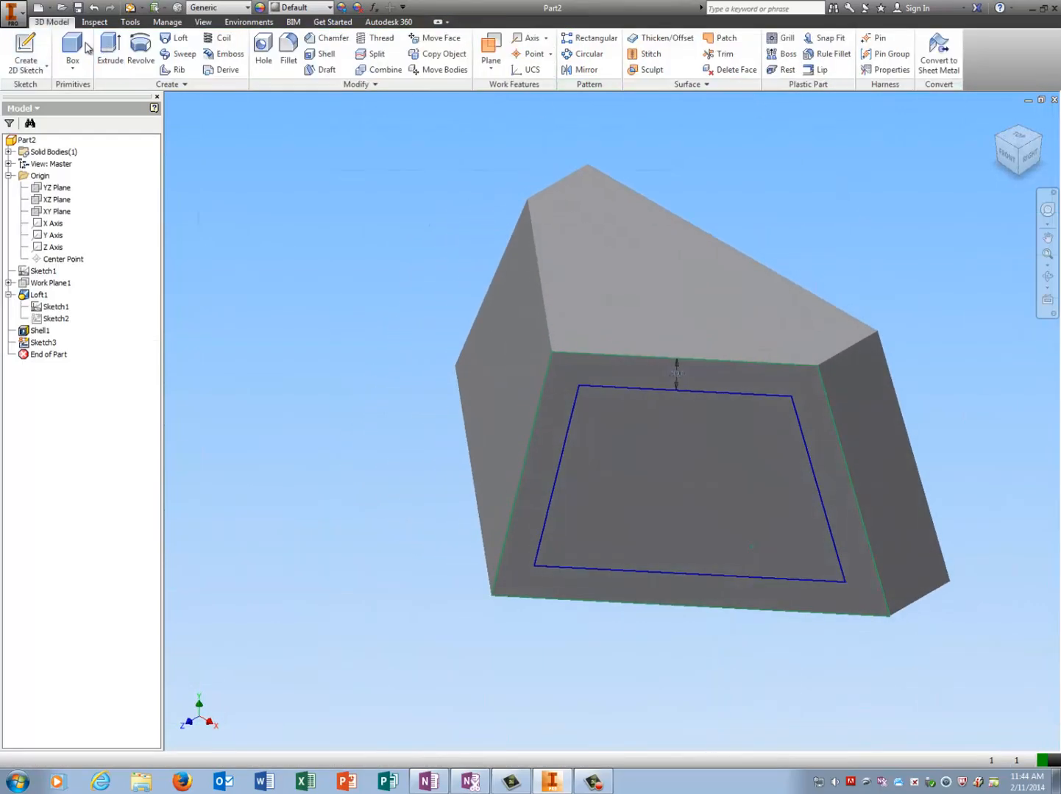
# - Cut-extrude the inner offset profile .05 in into the front-right face
pyautogui.click(110, 50)
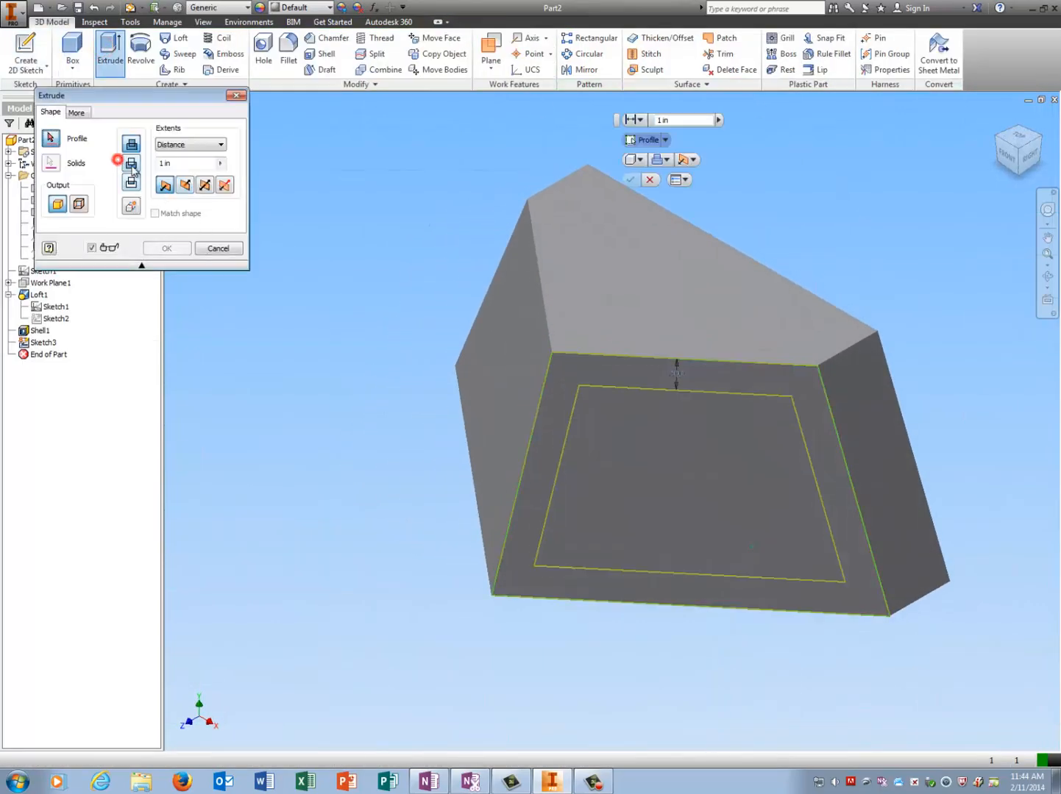
pyautogui.click(632, 463)
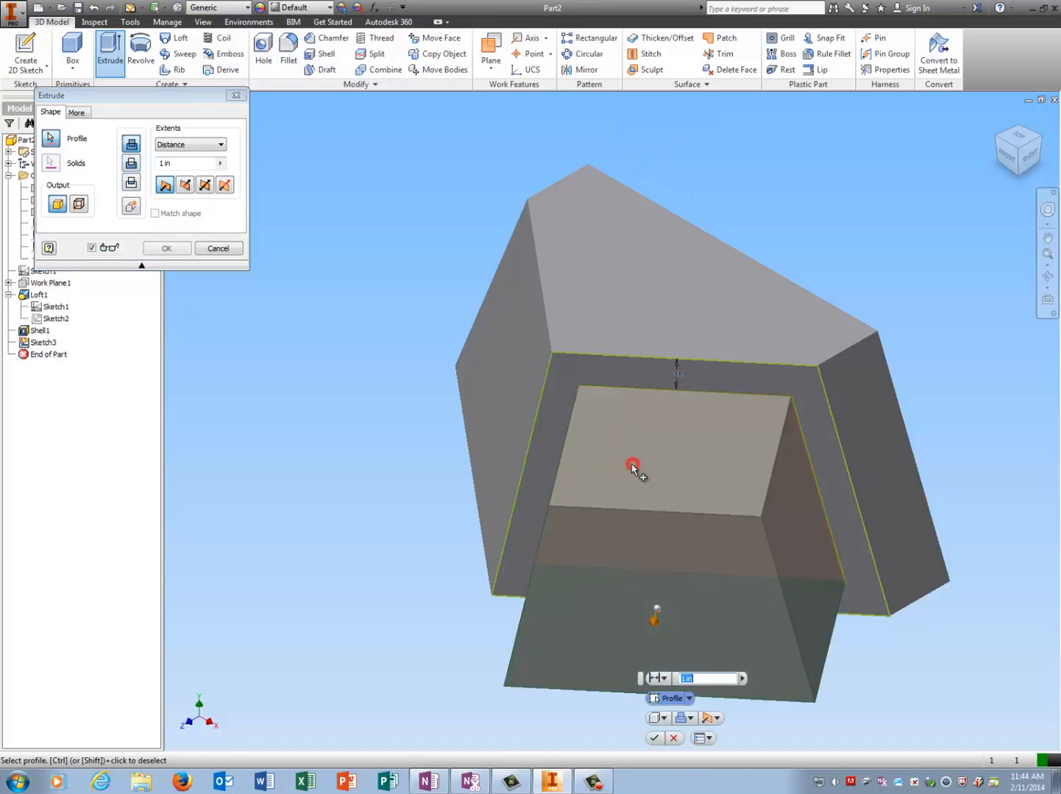
pyautogui.click(186, 185)
pyautogui.write('.05')
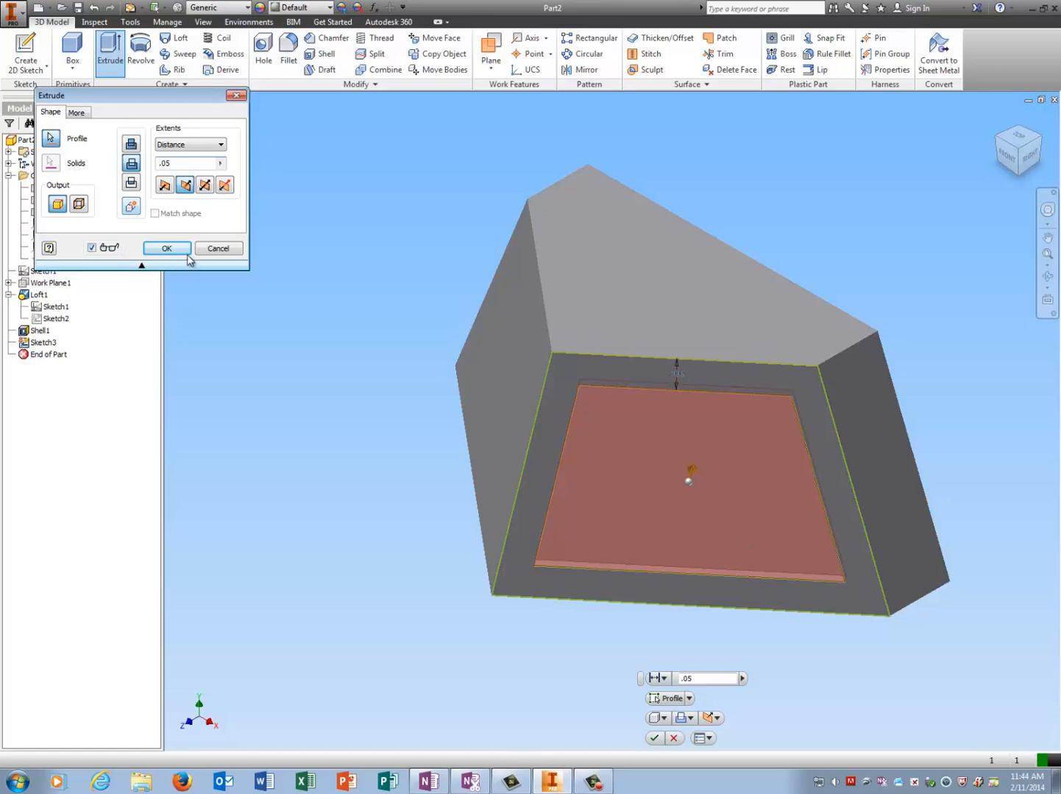
pyautogui.click(187, 251)
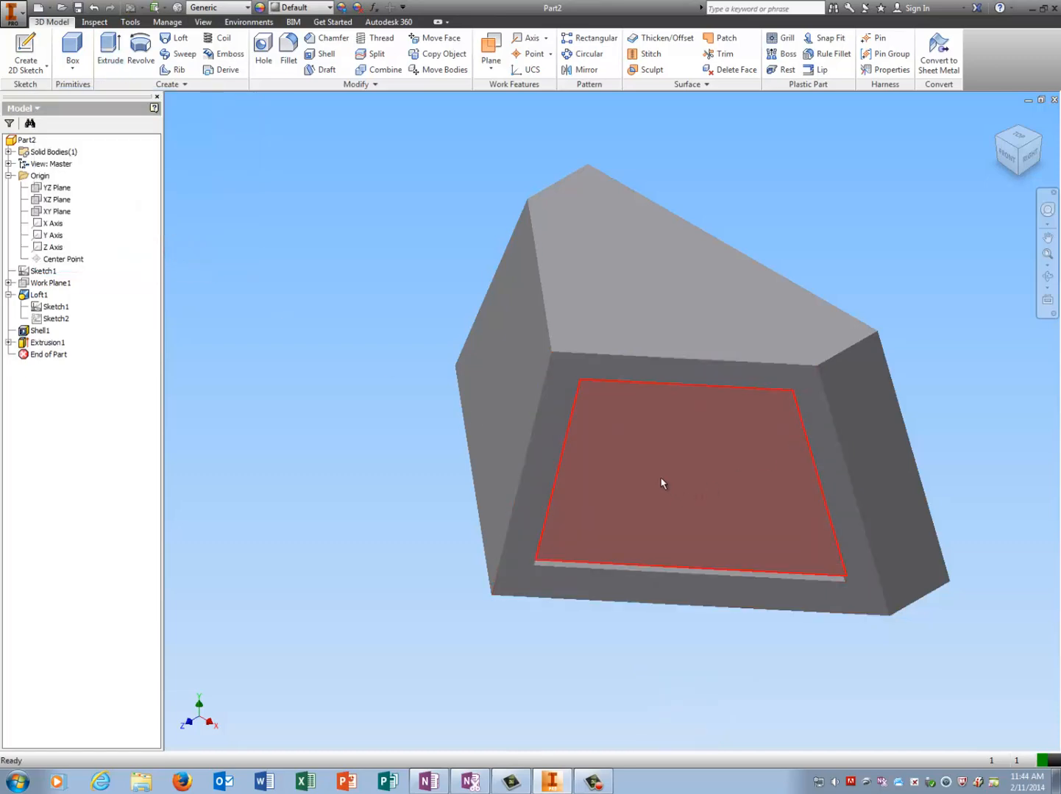
# - Create a sketch on the front-left side face and offset its outline inward
pyautogui.click(997, 139)
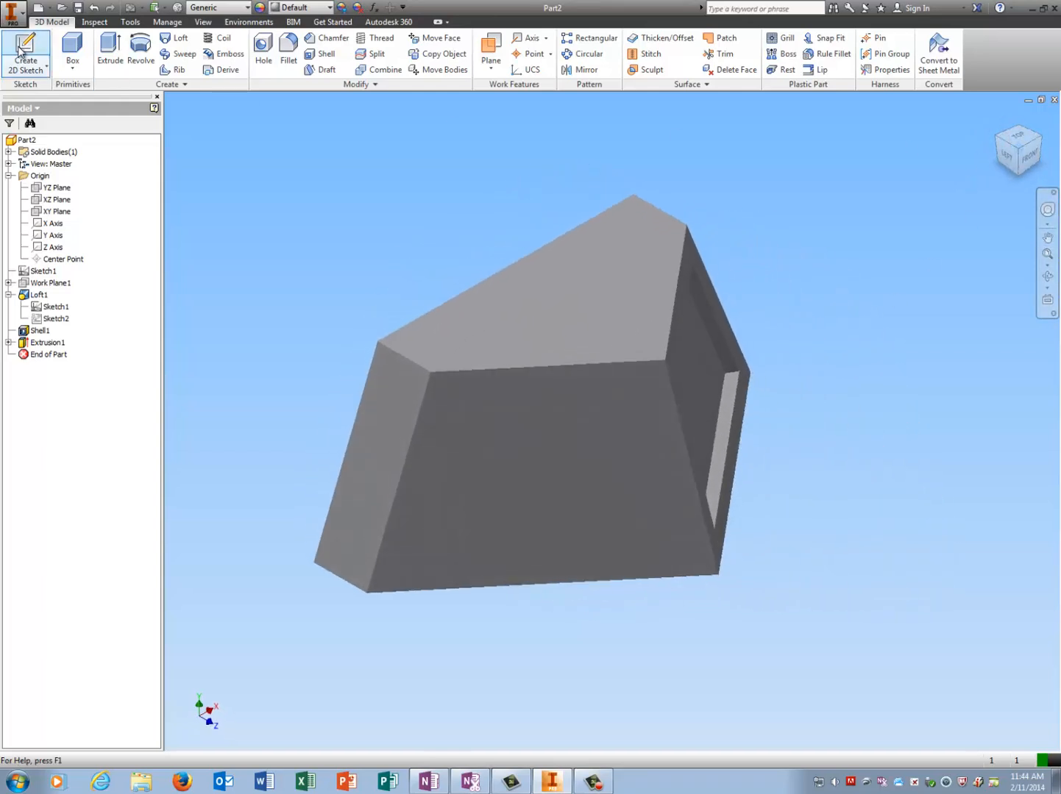
pyautogui.click(26, 56)
pyautogui.click(527, 471)
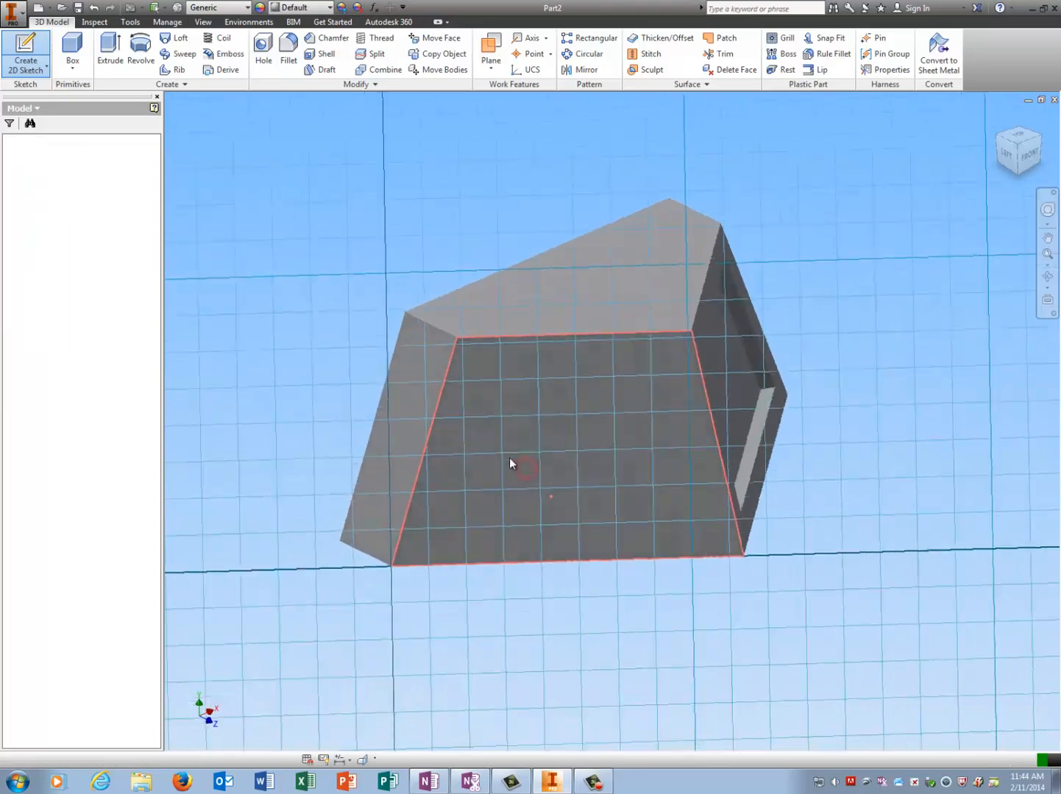
pyautogui.click(697, 70)
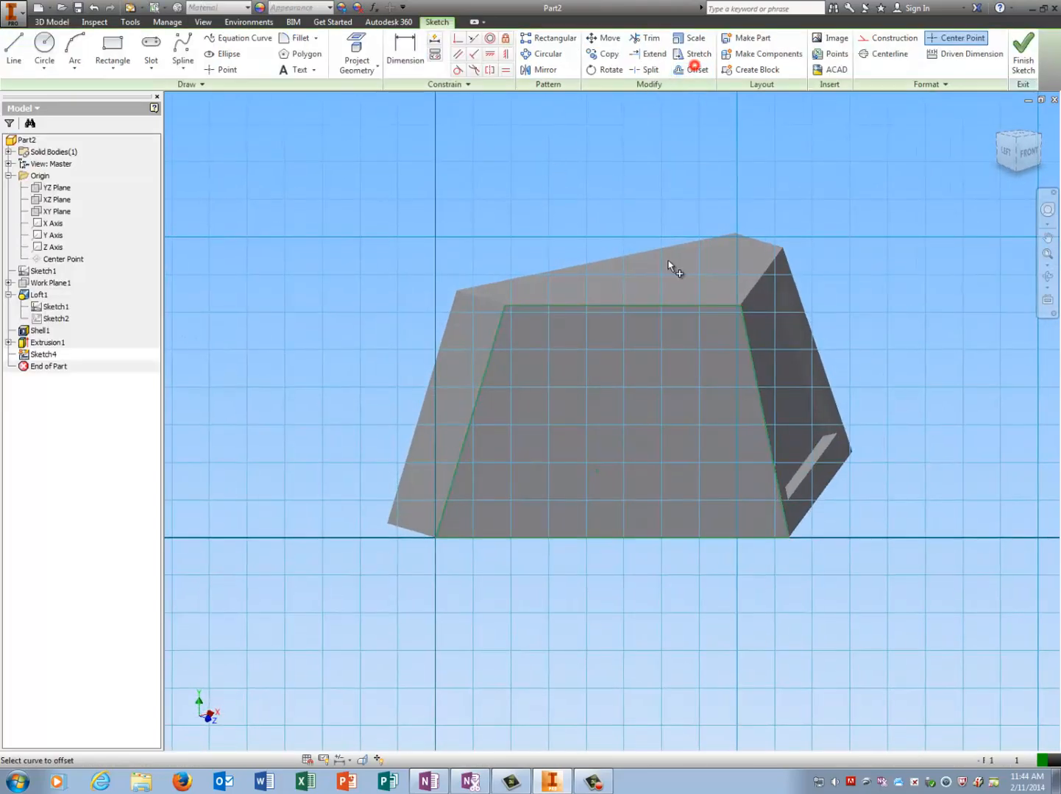
pyautogui.click(642, 304)
pyautogui.click(635, 344)
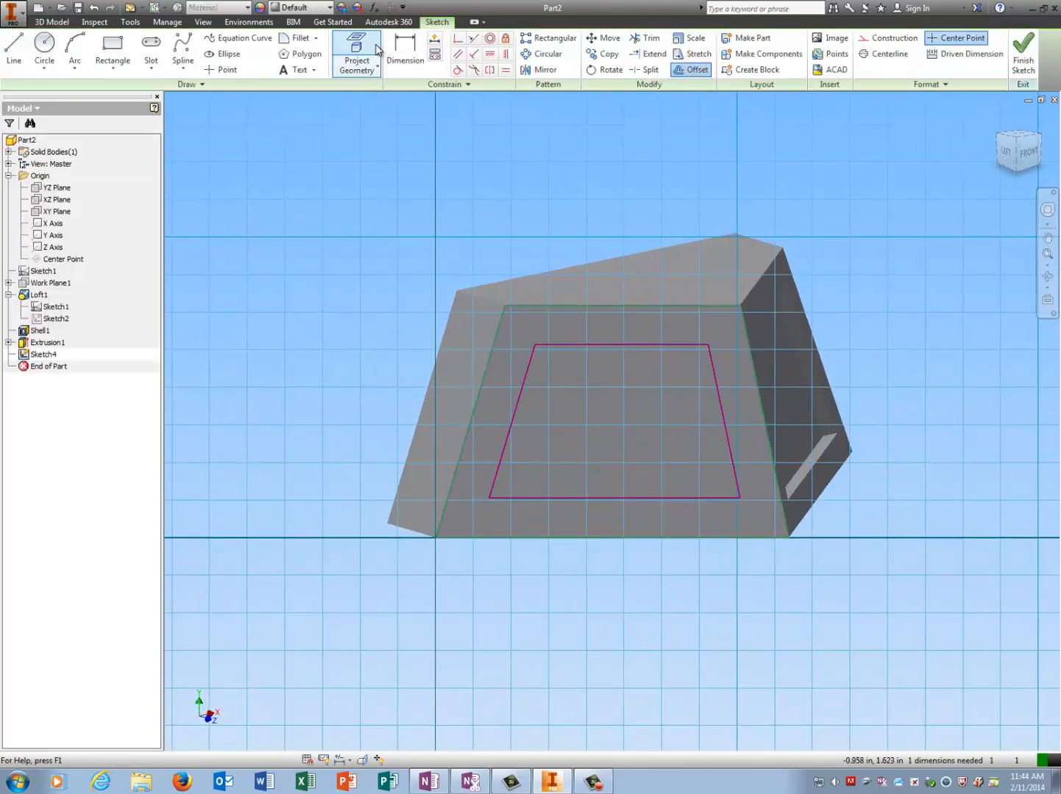
# - Set the offset gap at the front-left face's top edge to .1 in and finish the sketch
pyautogui.click(397, 53)
pyautogui.click(627, 305)
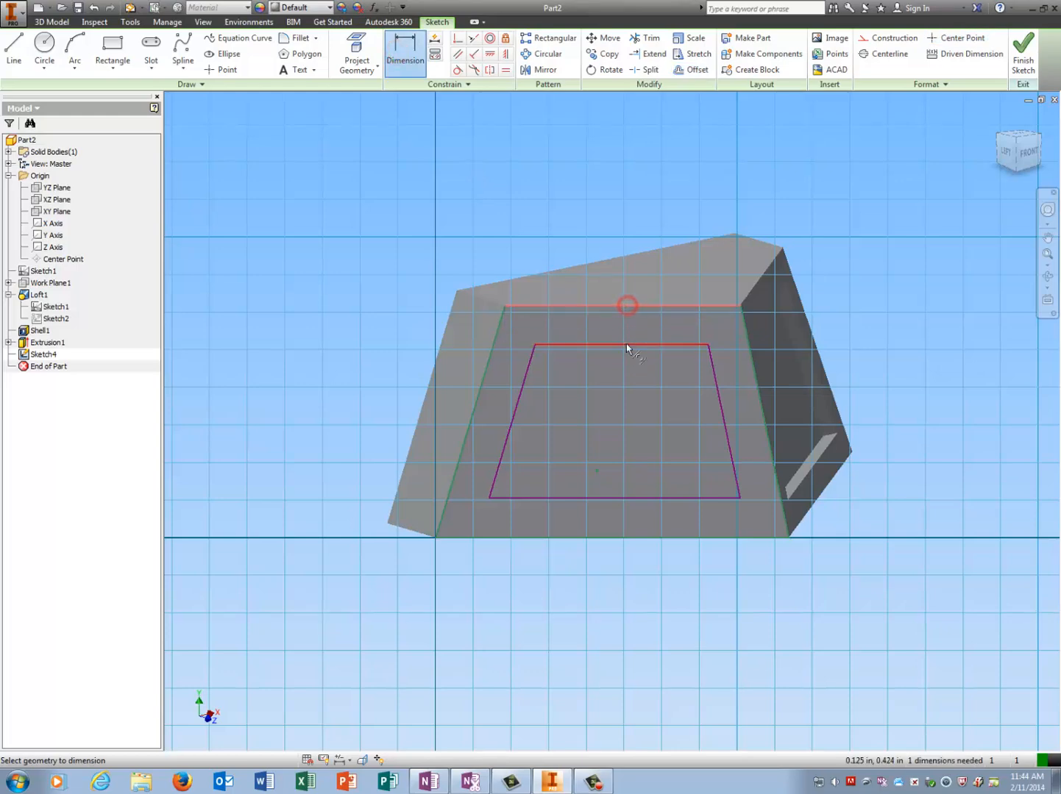
pyautogui.click(629, 339)
pyautogui.write('.1')
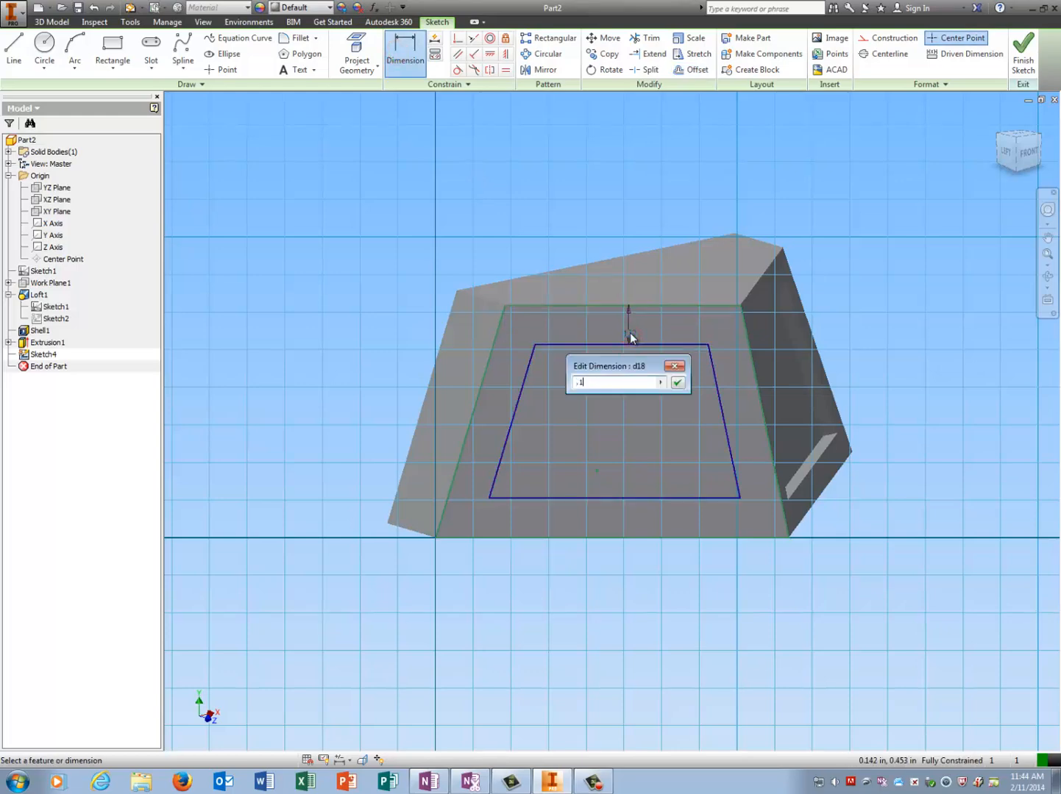
pyautogui.press('Return')
pyautogui.click(1022, 53)
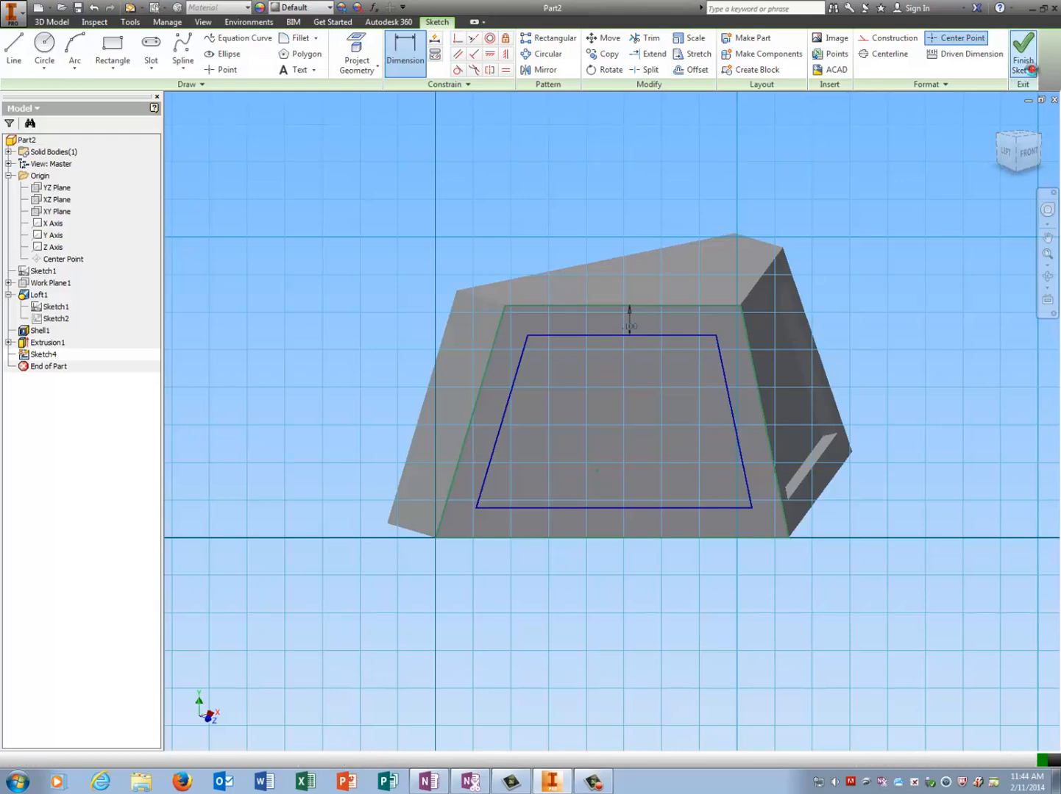
# - Cut-extrude the inner offset profile .05 in into the front-left face
pyautogui.click(109, 50)
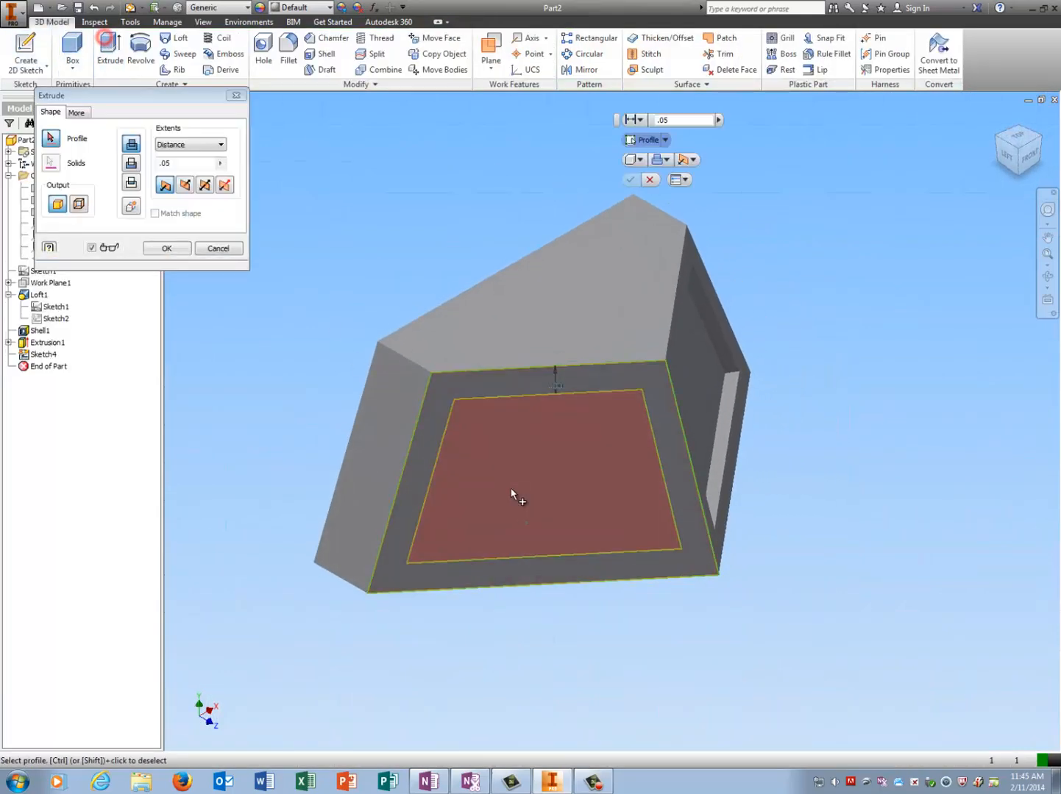
pyautogui.click(184, 187)
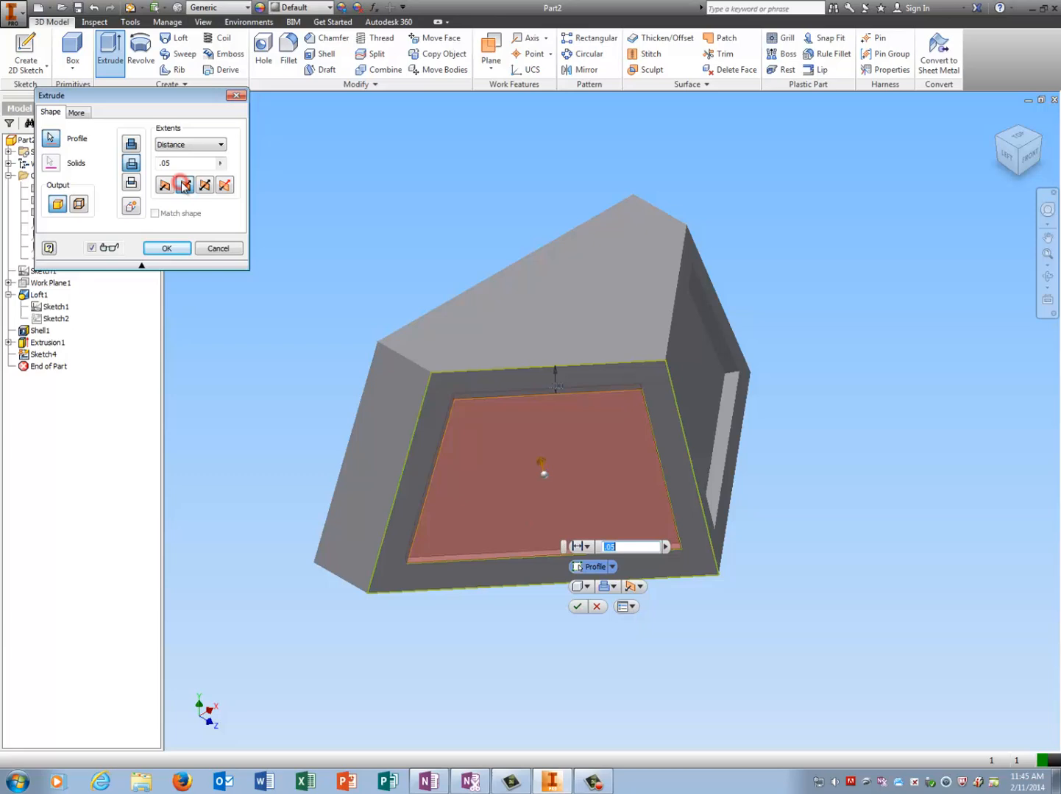
pyautogui.click(167, 250)
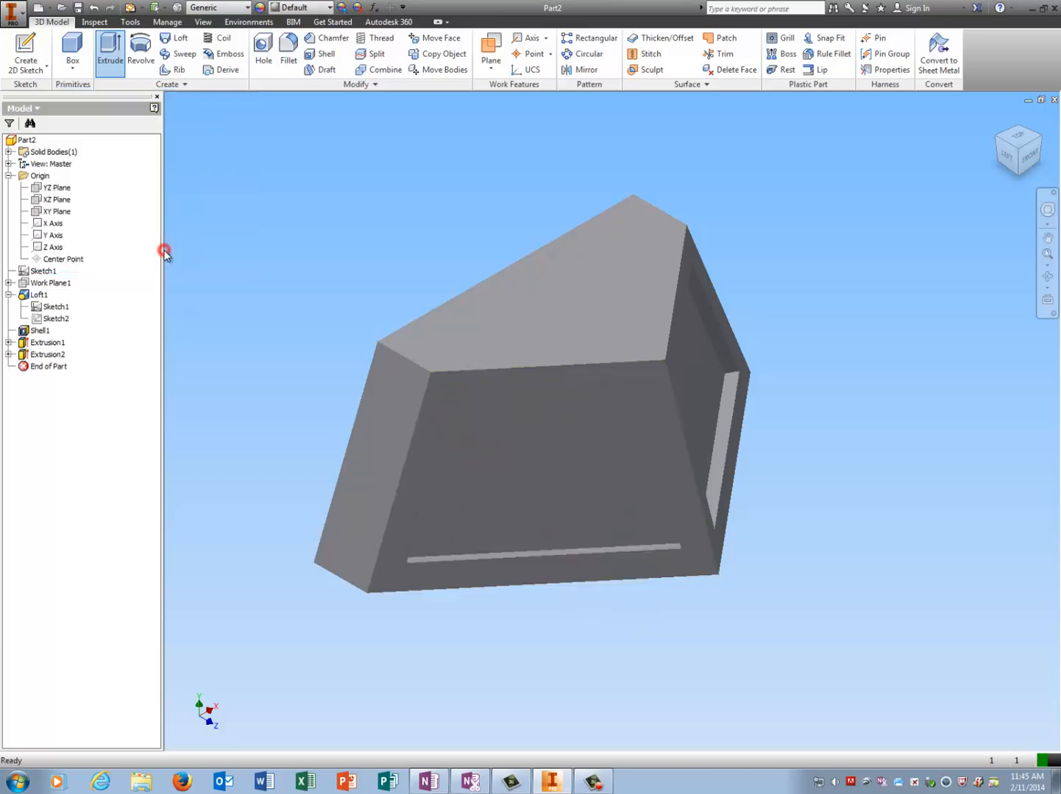
# - Create a sketch on the back face and draw three circles: one near the top middle and one near each lower corner
pyautogui.click(1041, 140)
pyautogui.click(1041, 141)
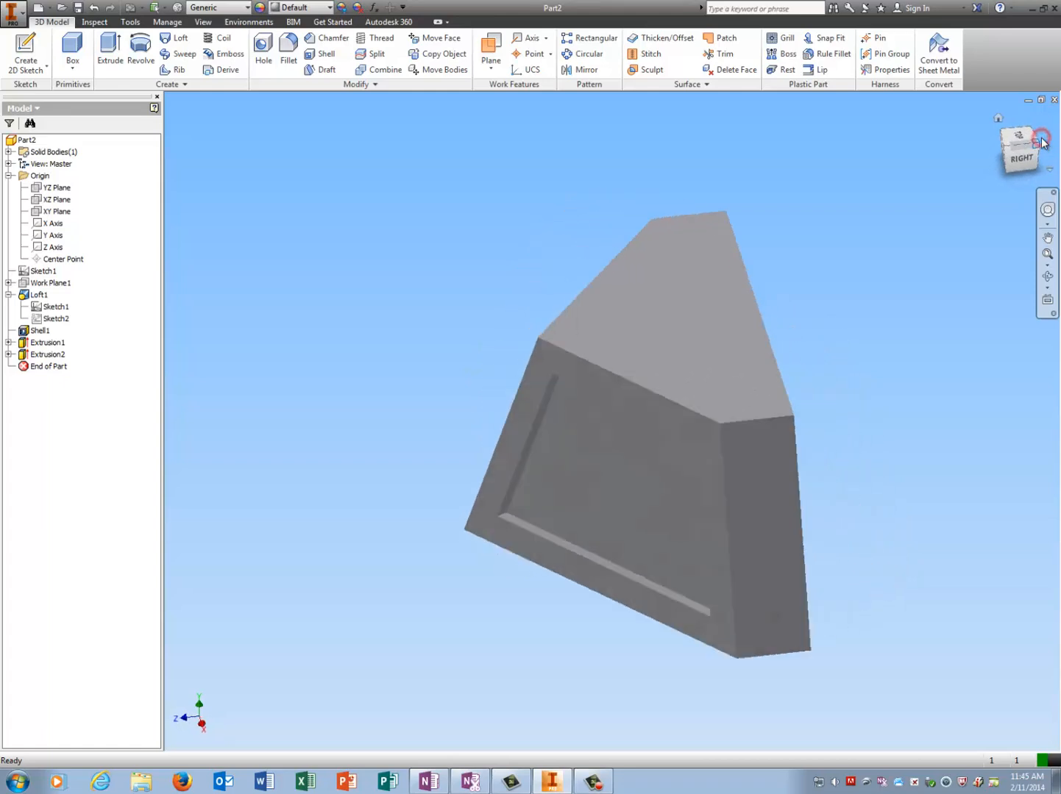
pyautogui.click(1026, 160)
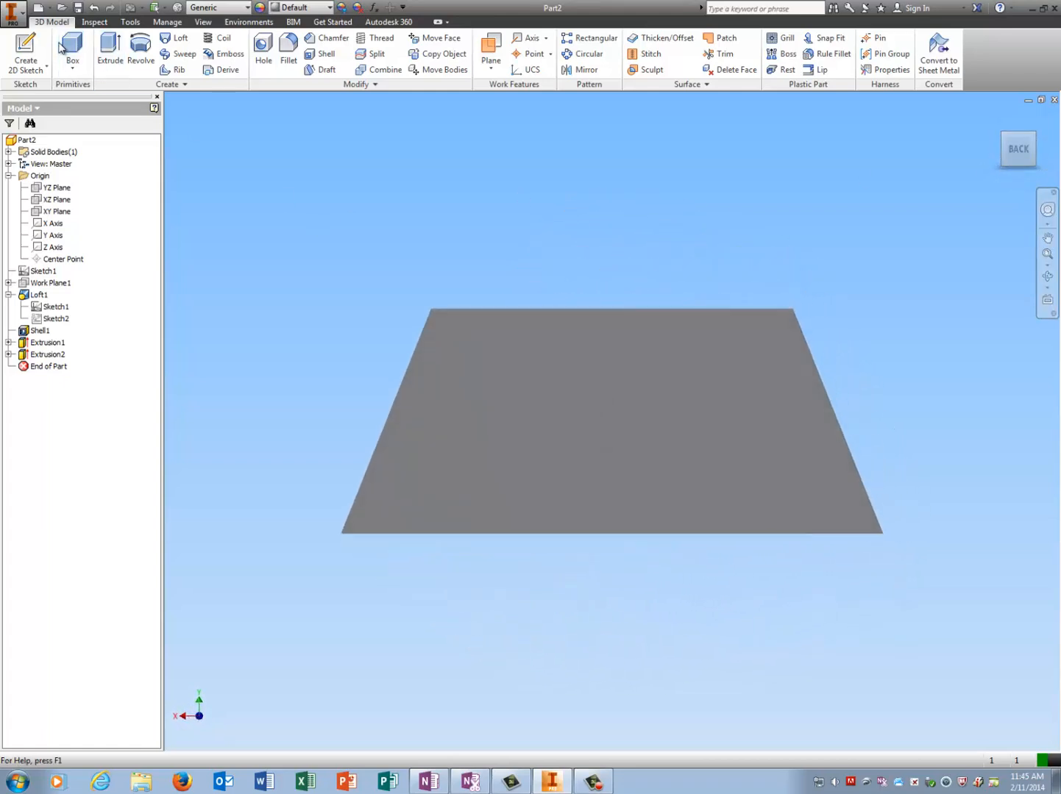
pyautogui.click(24, 51)
pyautogui.click(583, 420)
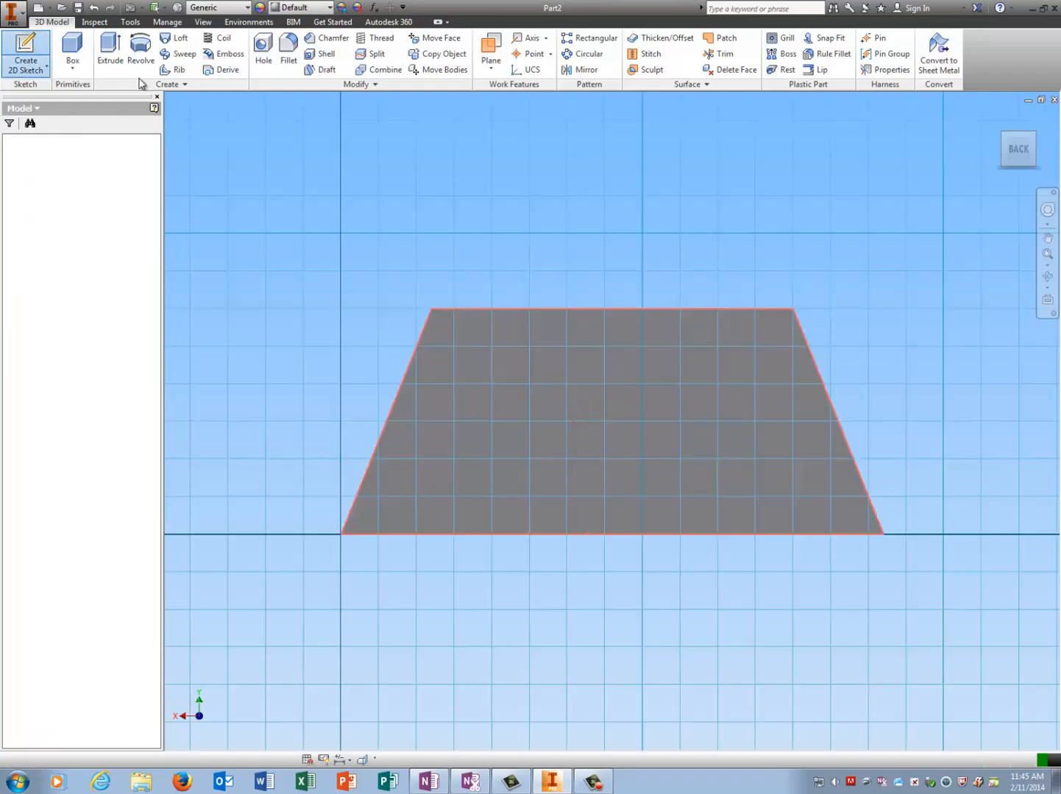
pyautogui.click(43, 50)
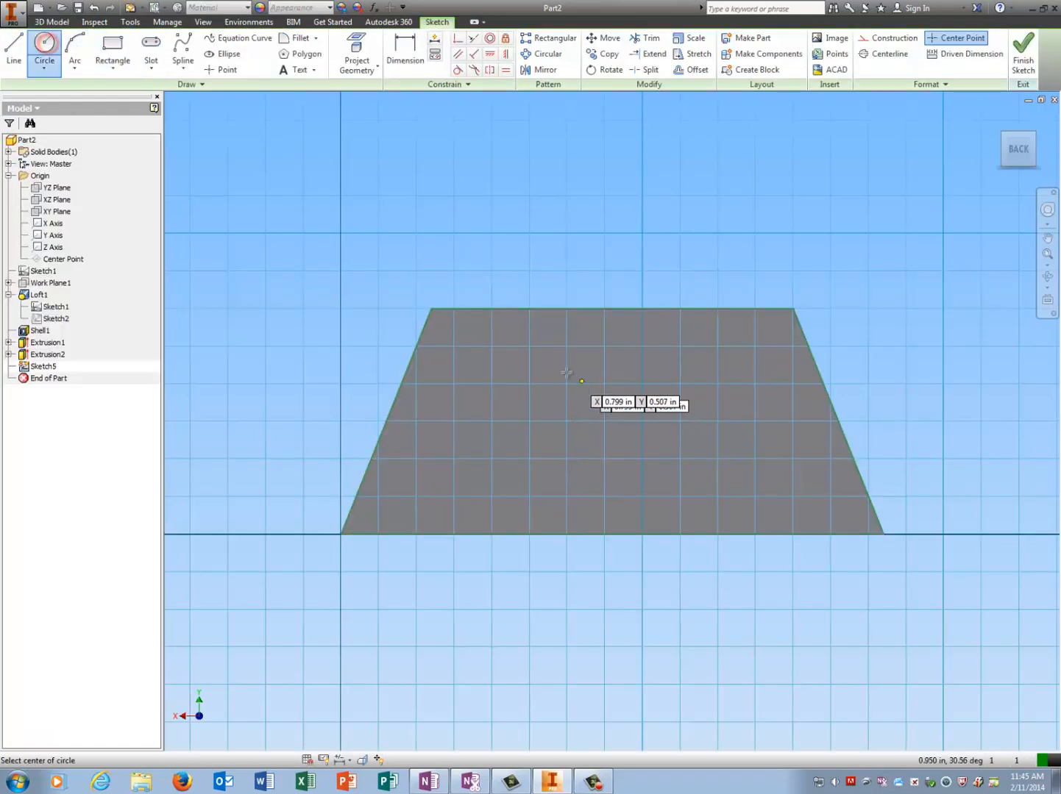
pyautogui.click(572, 365)
pyautogui.click(606, 364)
pyautogui.click(452, 478)
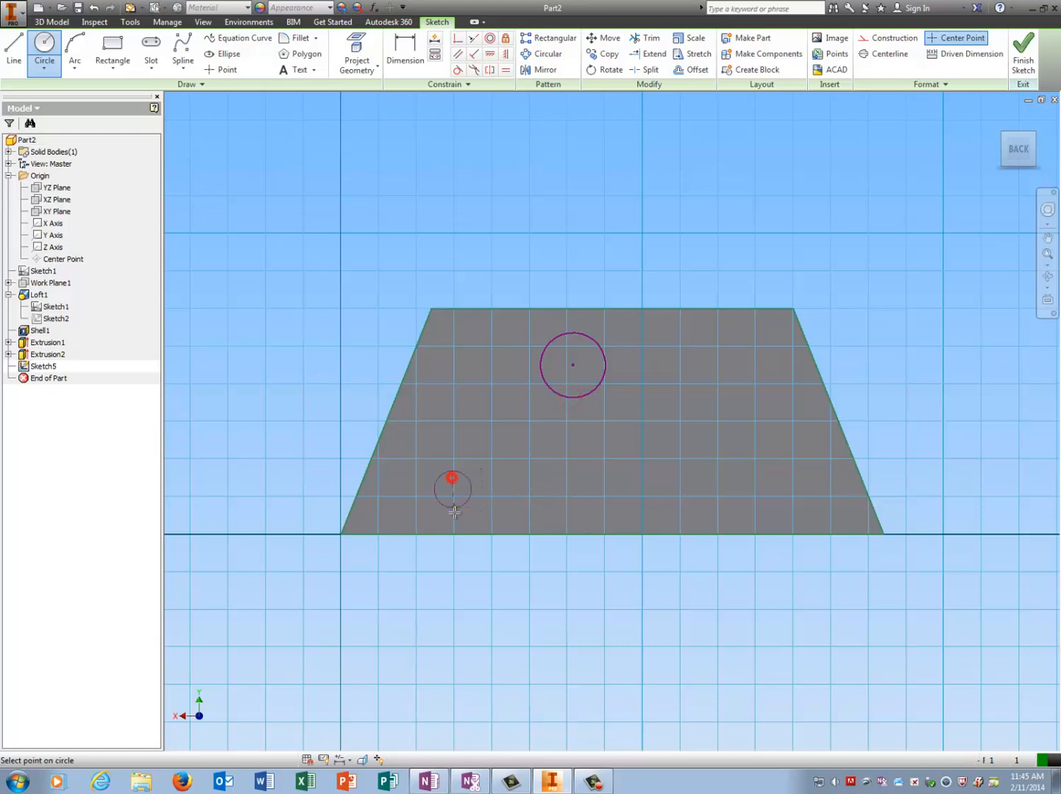
pyautogui.click(453, 514)
pyautogui.click(787, 489)
pyautogui.click(795, 521)
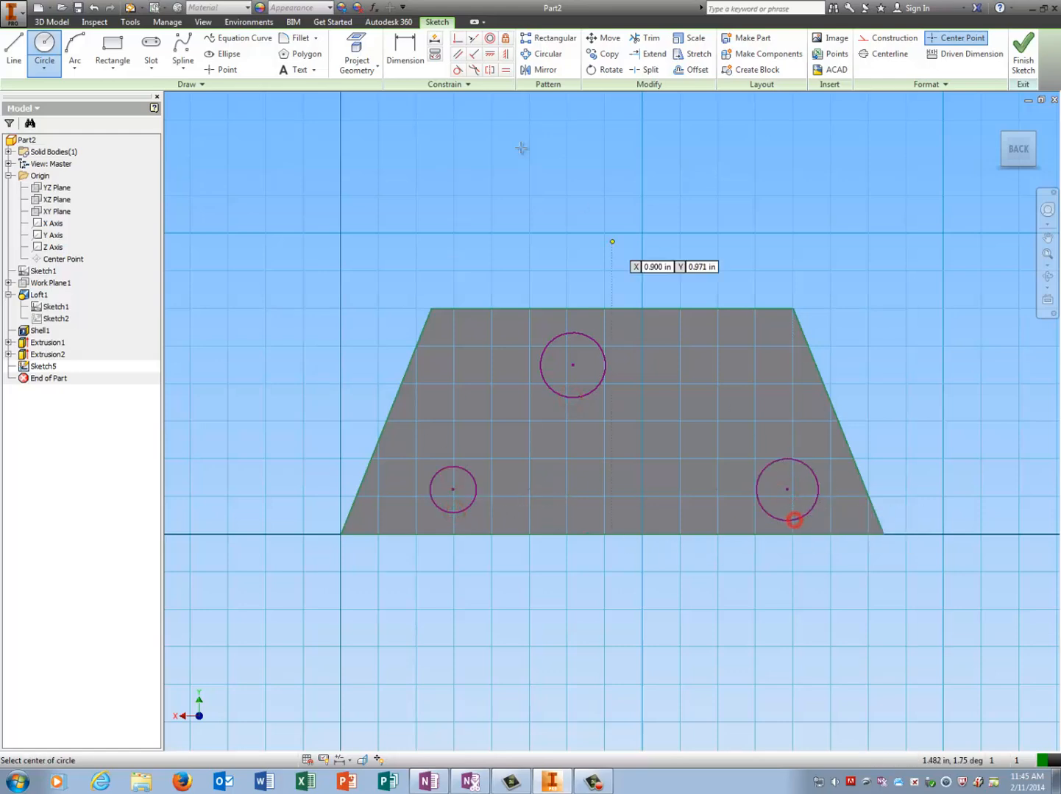
# - Dimension the diameter of the circle near the face's top edge and set it to .125 in
pyautogui.click(404, 56)
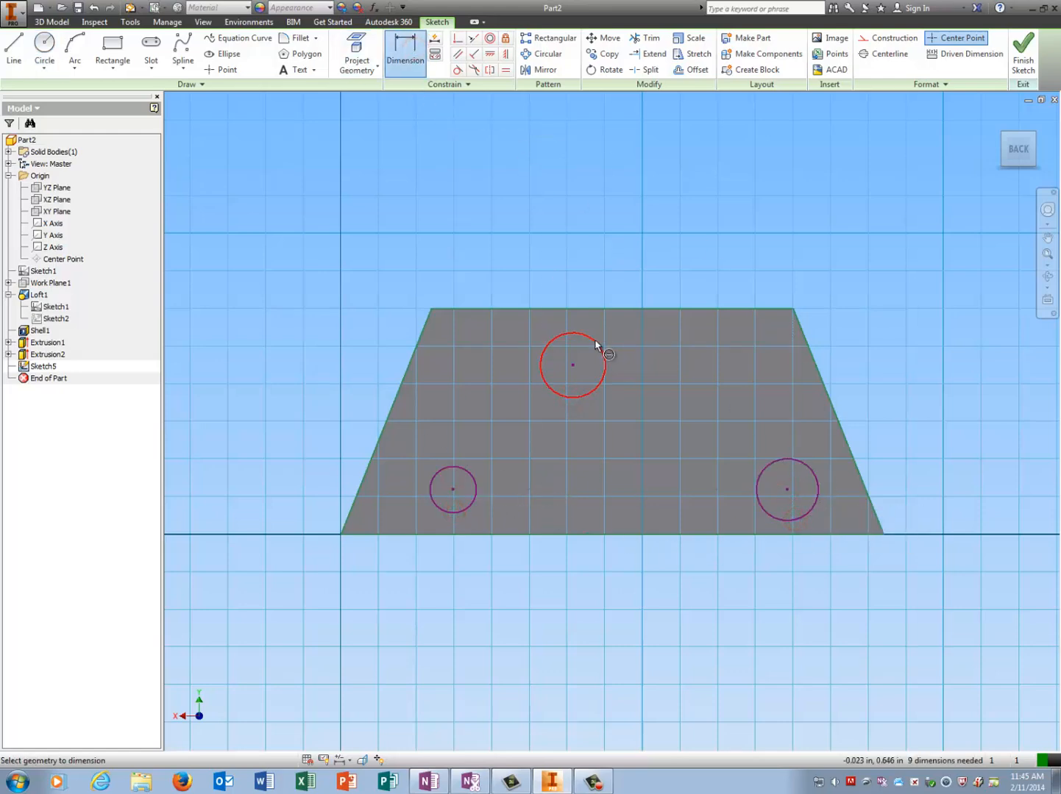
pyautogui.click(596, 344)
pyautogui.click(662, 270)
pyautogui.press('Escape')
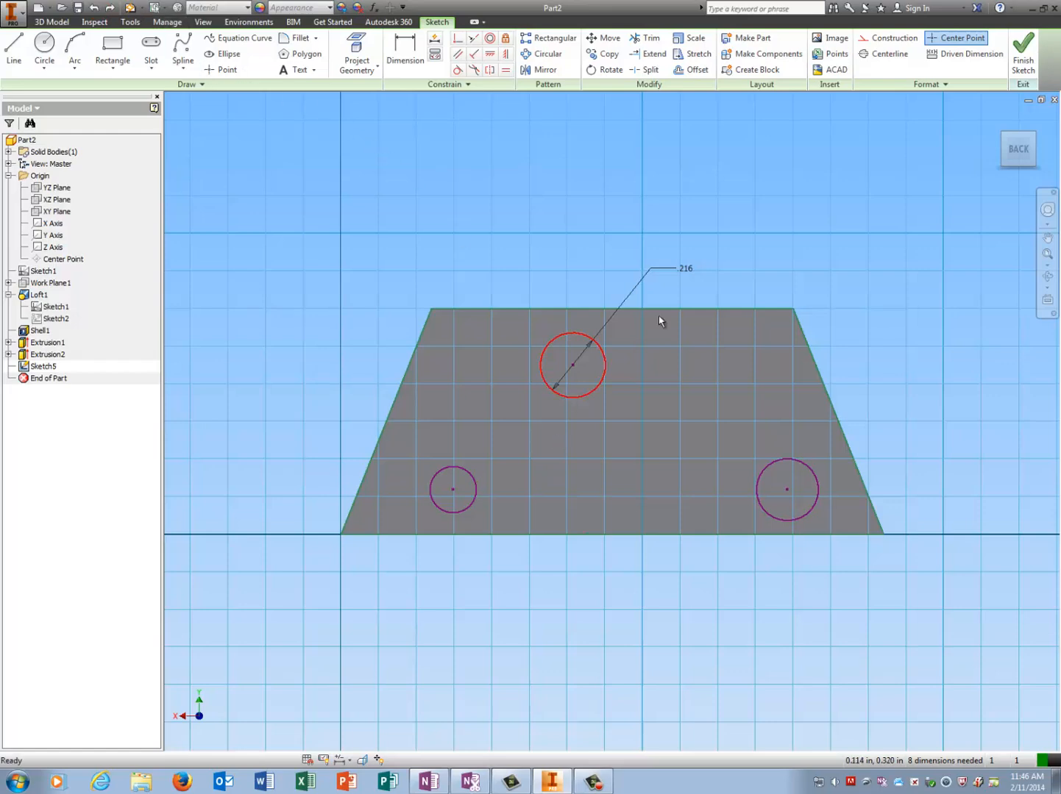
pyautogui.doubleClick(687, 268)
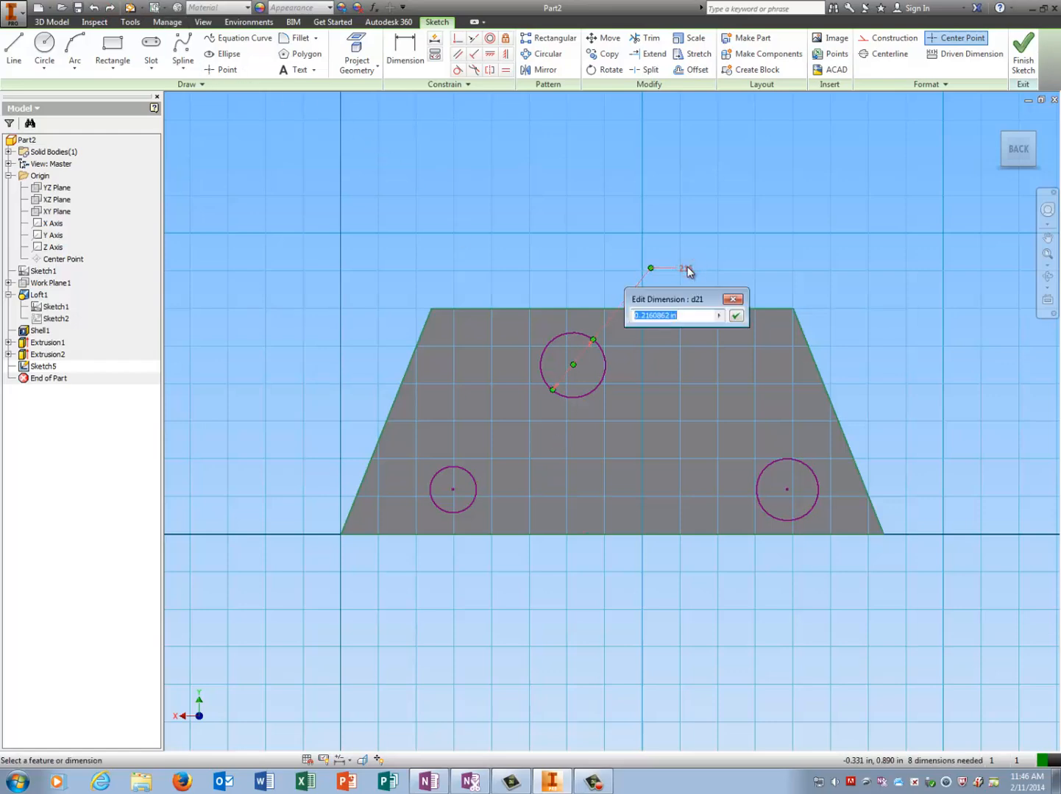
pyautogui.write('.125')
pyautogui.press('Return')
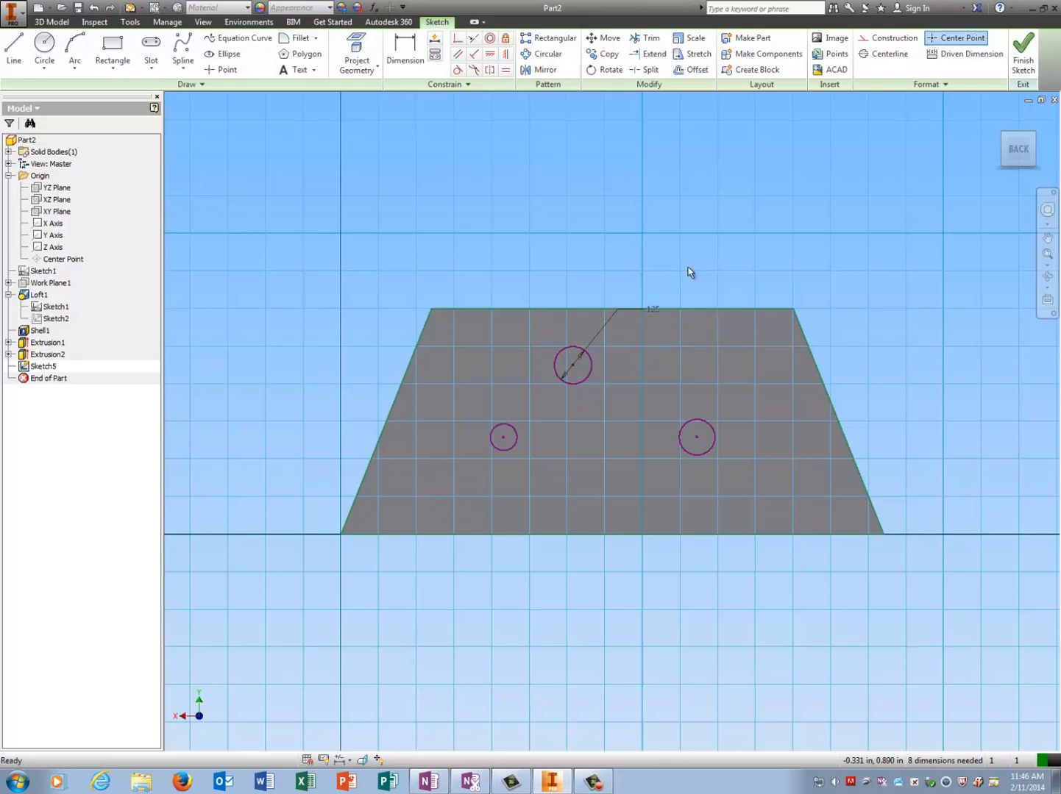
# - Apply an Equal constraint between the top circle and the lower-left circle
pyautogui.click(505, 70)
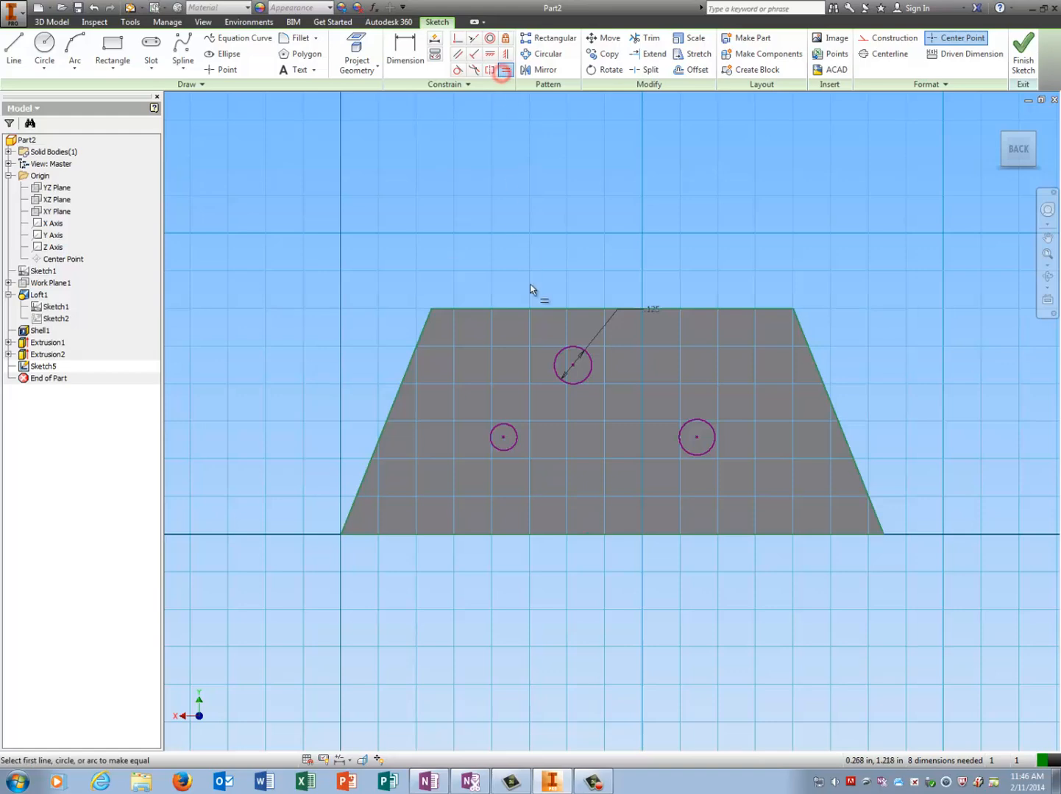
pyautogui.click(558, 363)
pyautogui.click(516, 438)
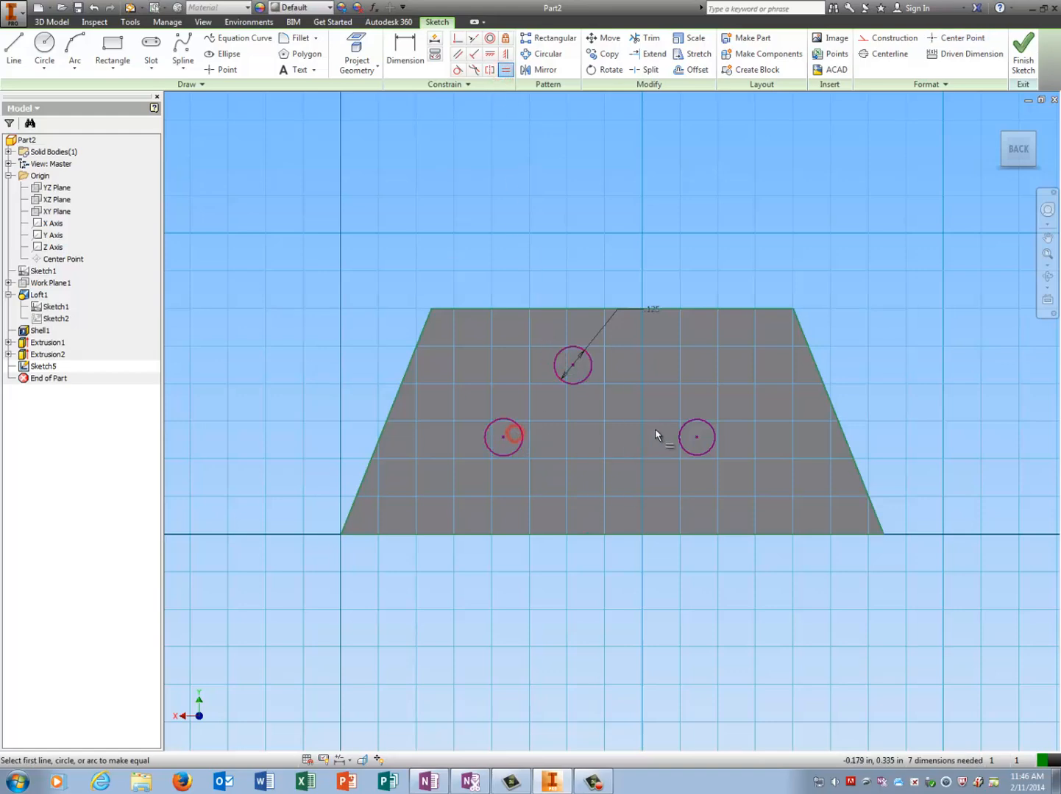
pyautogui.click(679, 434)
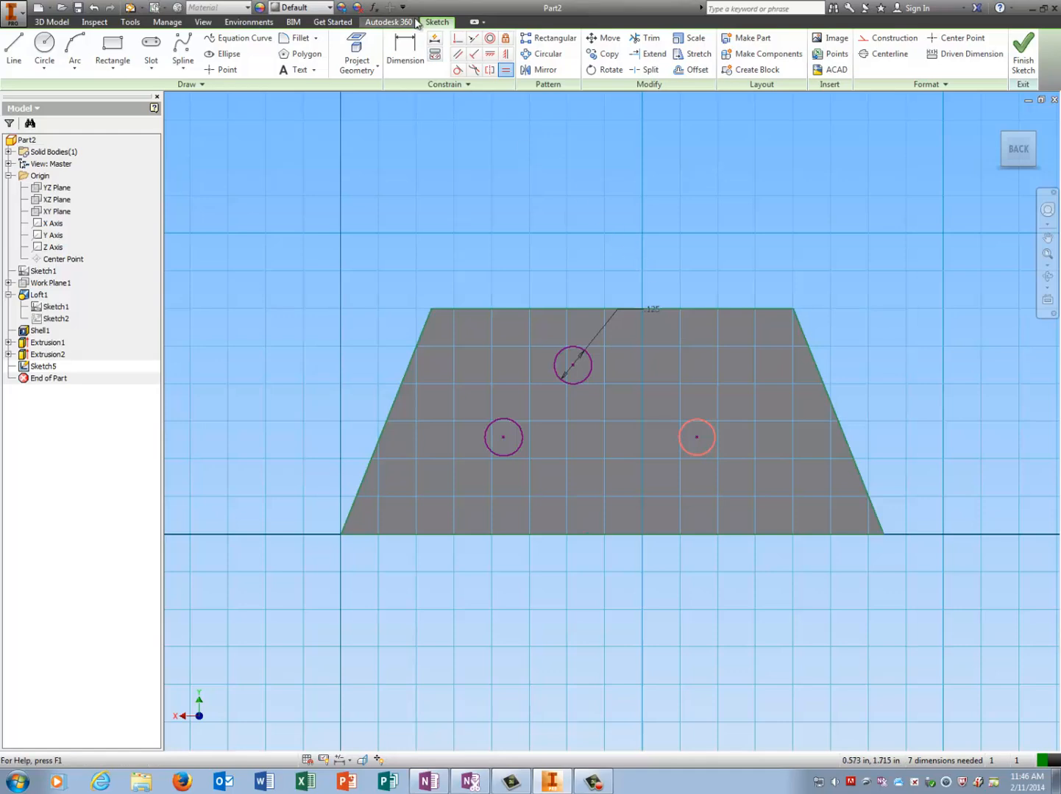
# - Dimension the lower-left circle's center .275 in horizontally from the face's lower-left corner and .125 in above the bottom edge
pyautogui.click(407, 53)
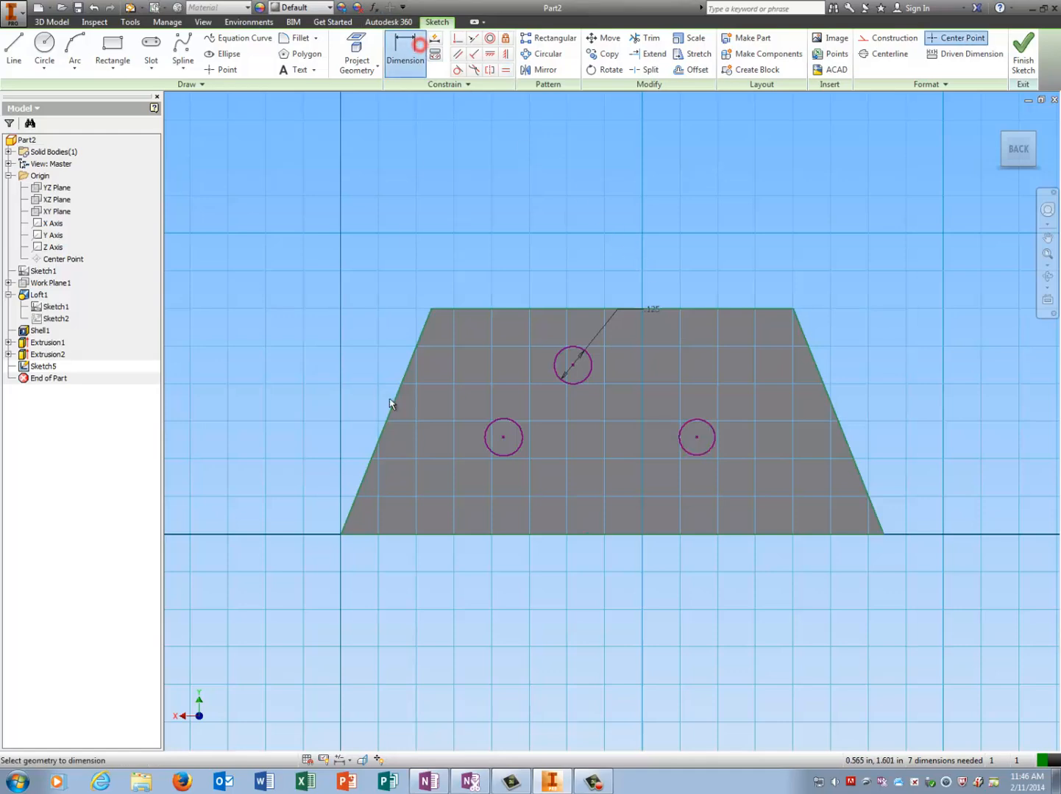
pyautogui.click(341, 534)
pyautogui.click(502, 437)
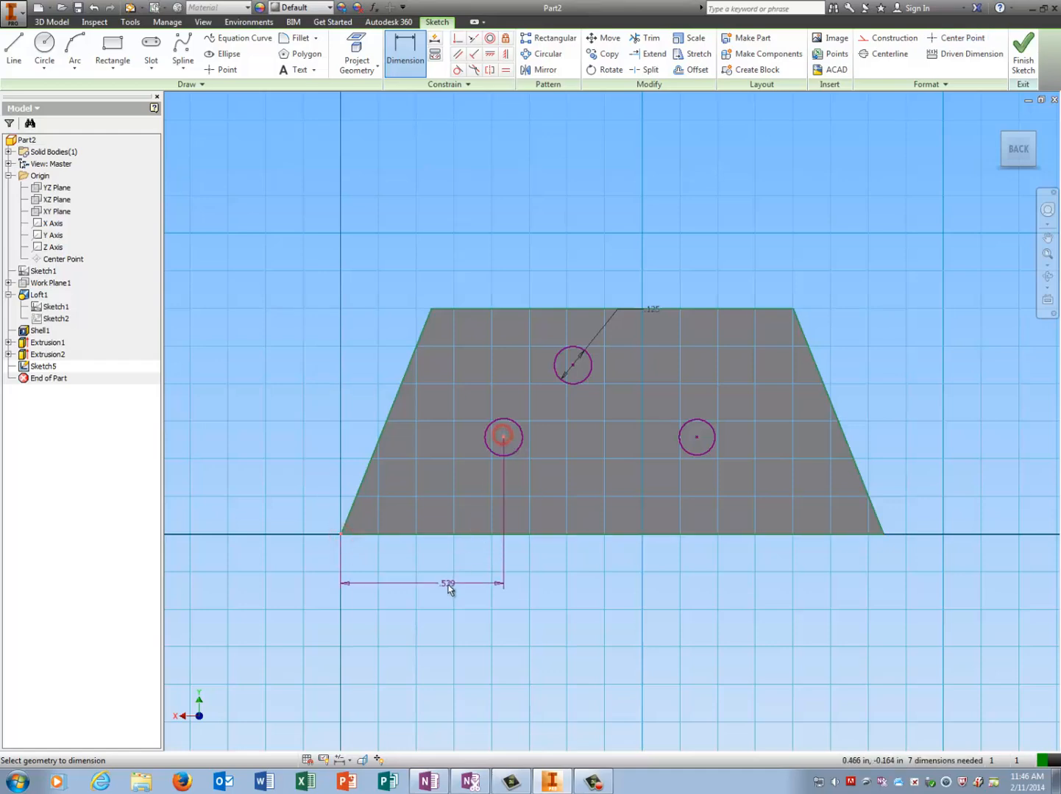
pyautogui.click(450, 588)
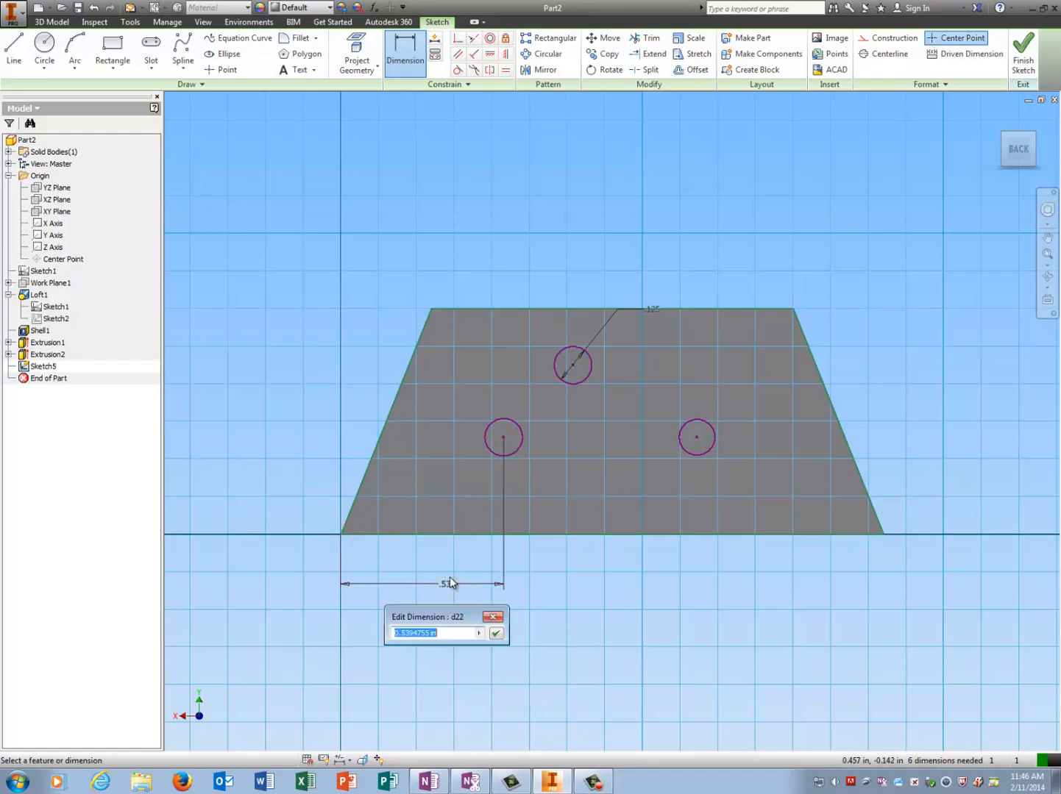
pyautogui.write('.275')
pyautogui.press('Return')
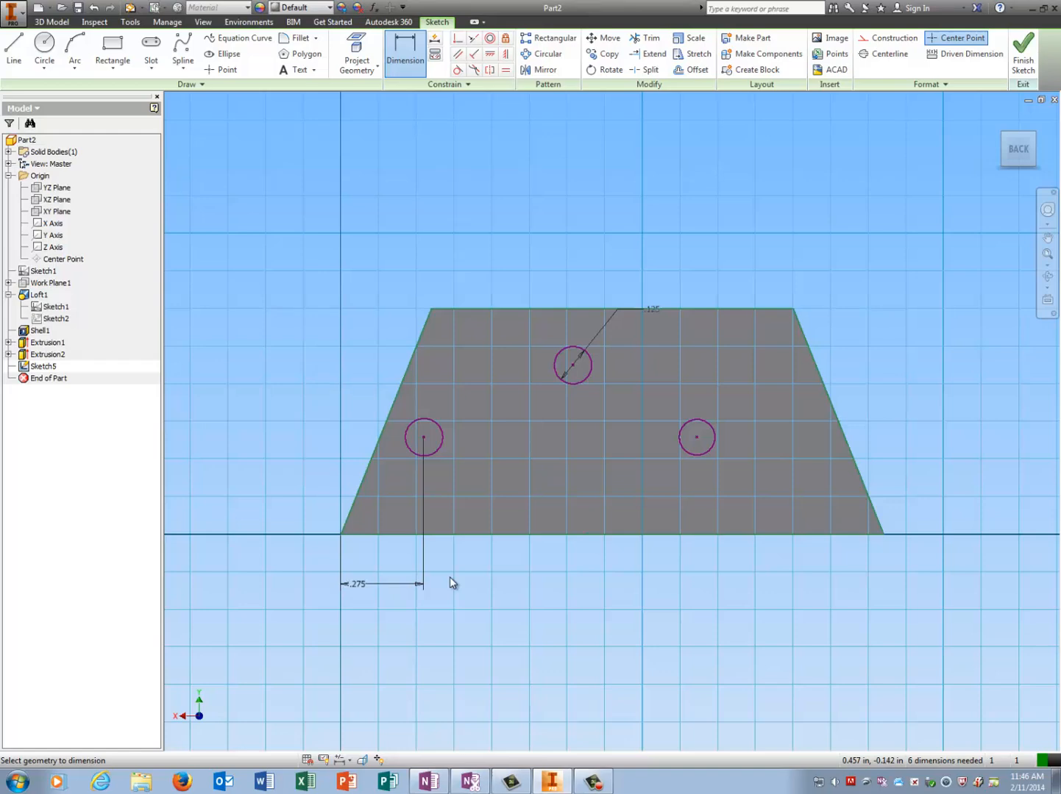
pyautogui.click(395, 535)
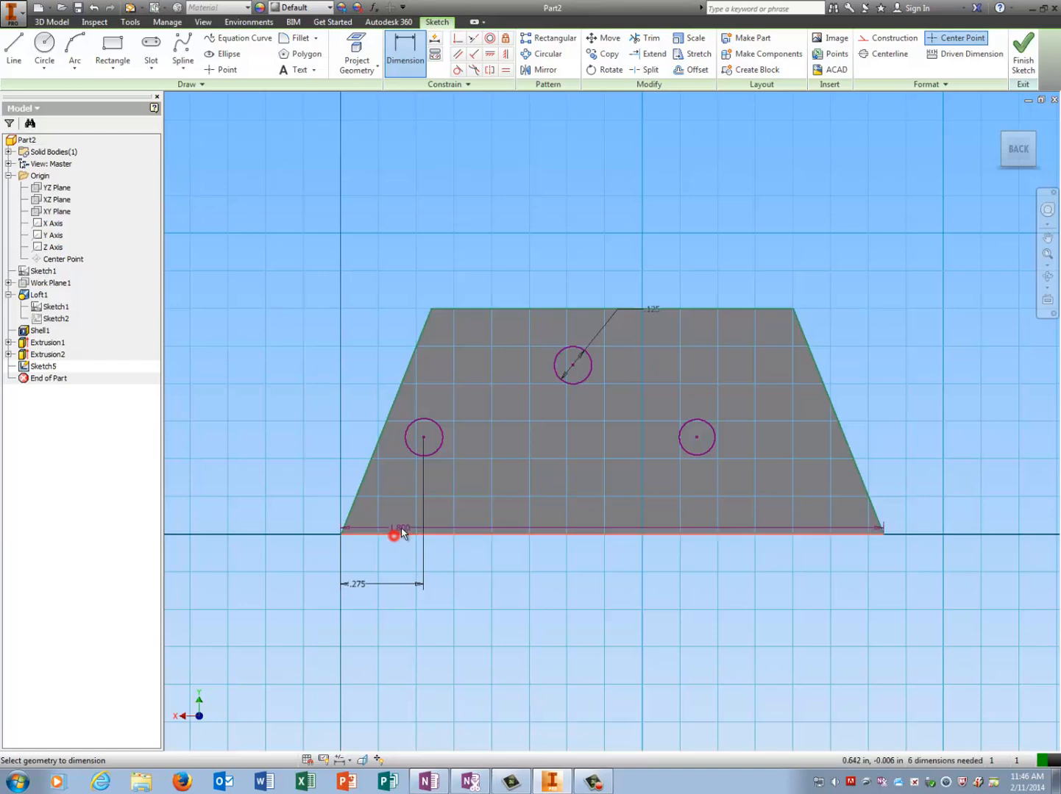
pyautogui.click(423, 438)
pyautogui.click(317, 475)
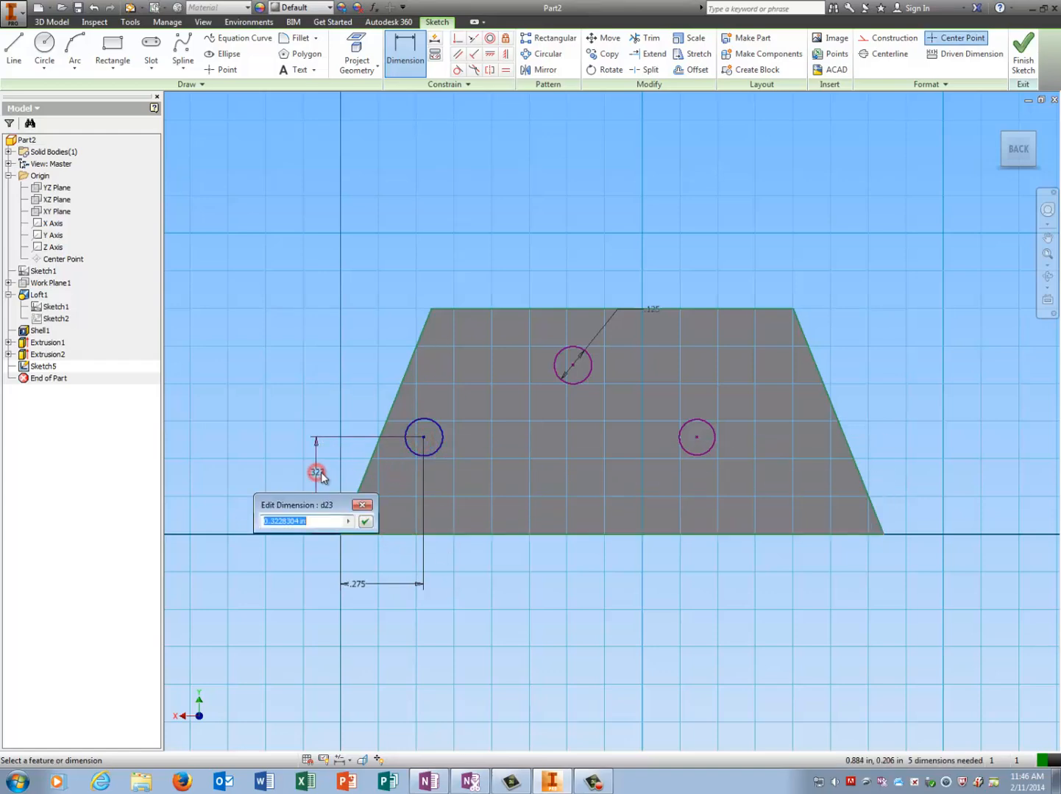
pyautogui.press('Return')
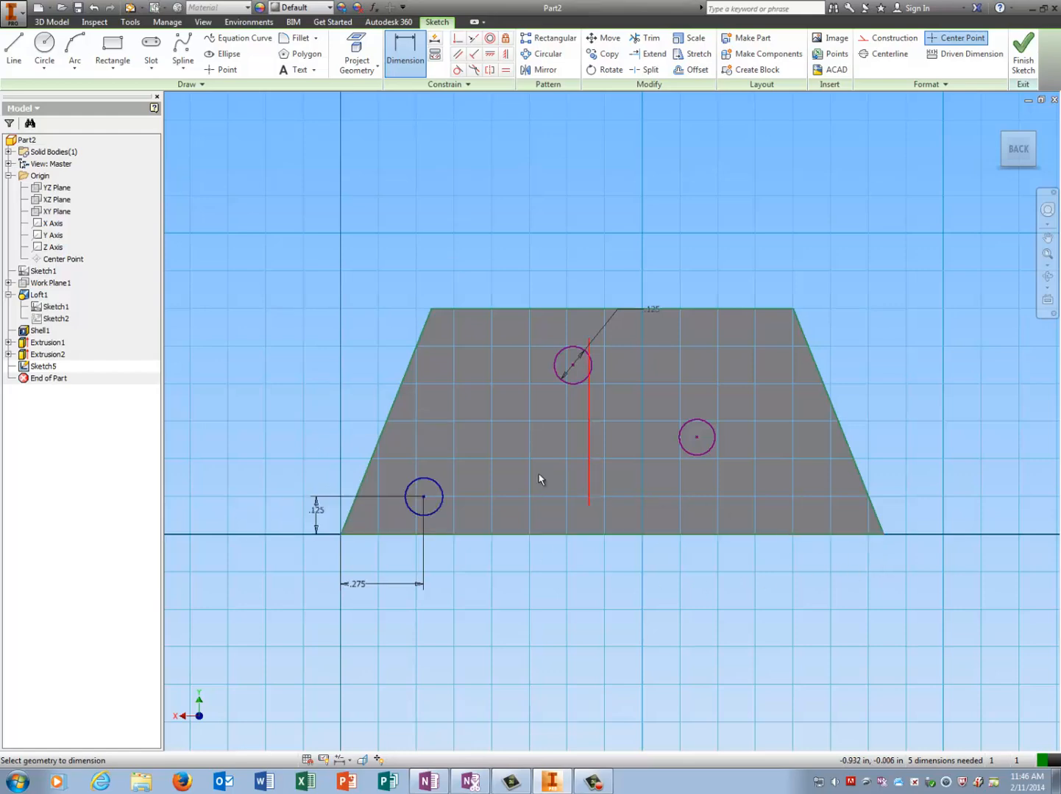
# - Dimension the top circle's center .625 in horizontally from the lower-left circle's center and .625 in above the bottom edge
pyautogui.click(424, 501)
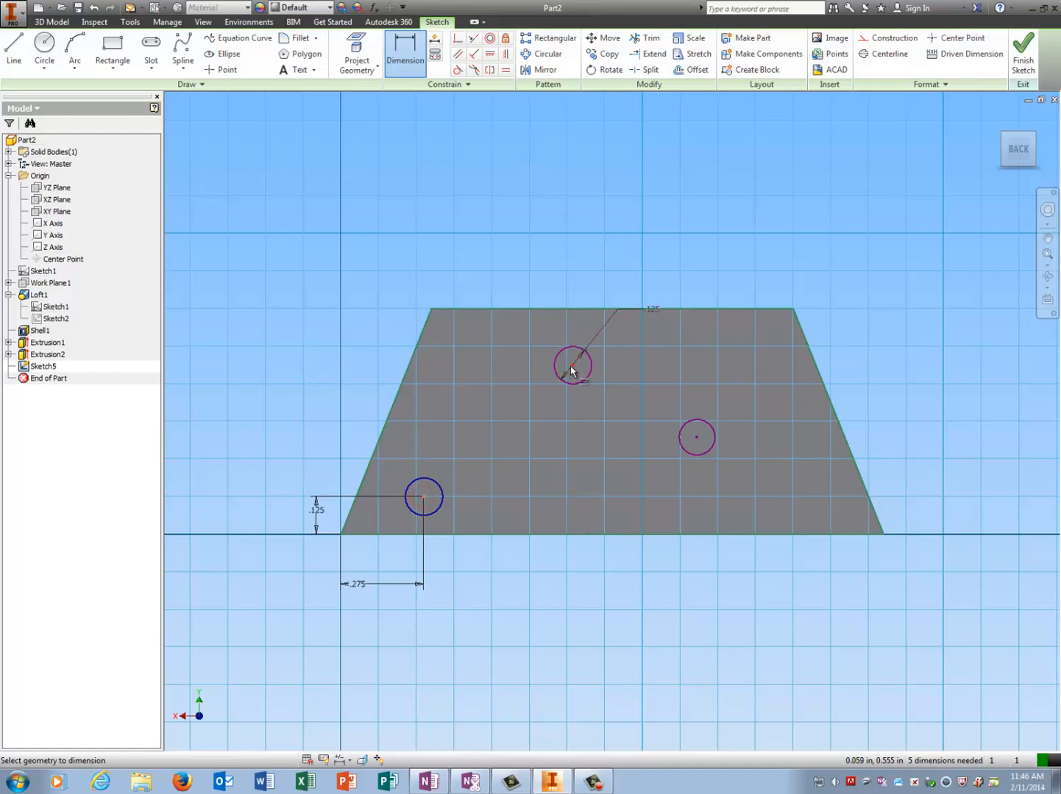
pyautogui.click(573, 365)
pyautogui.click(533, 637)
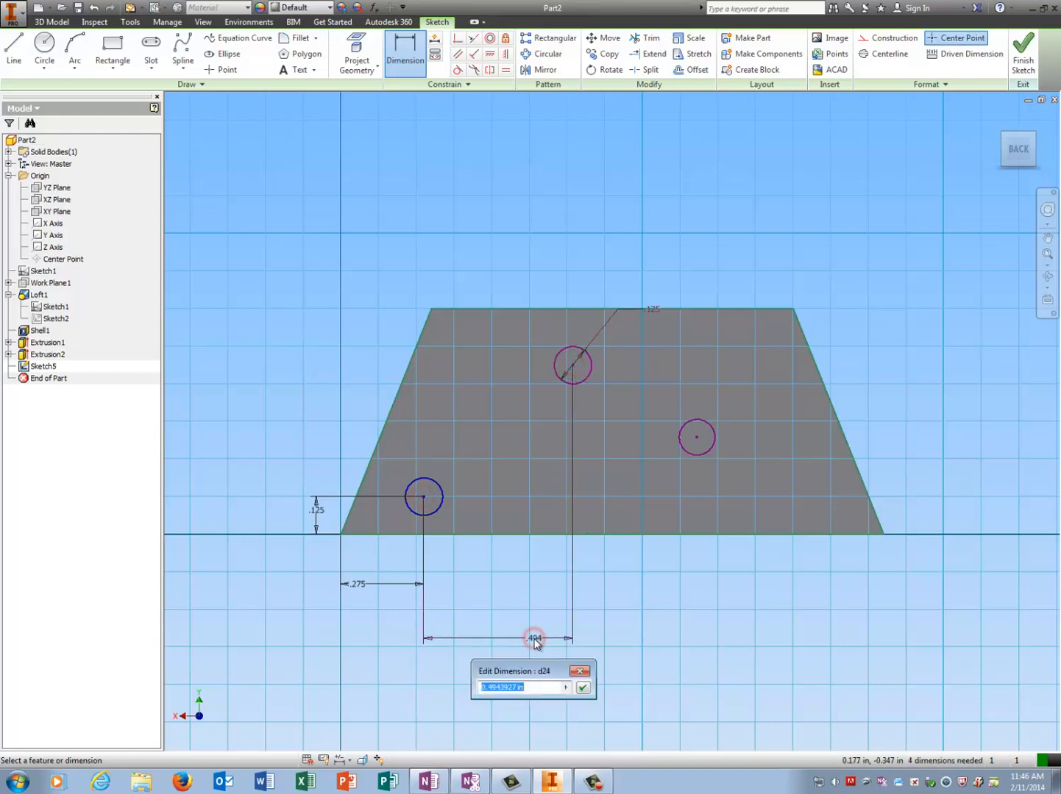
pyautogui.press('Return')
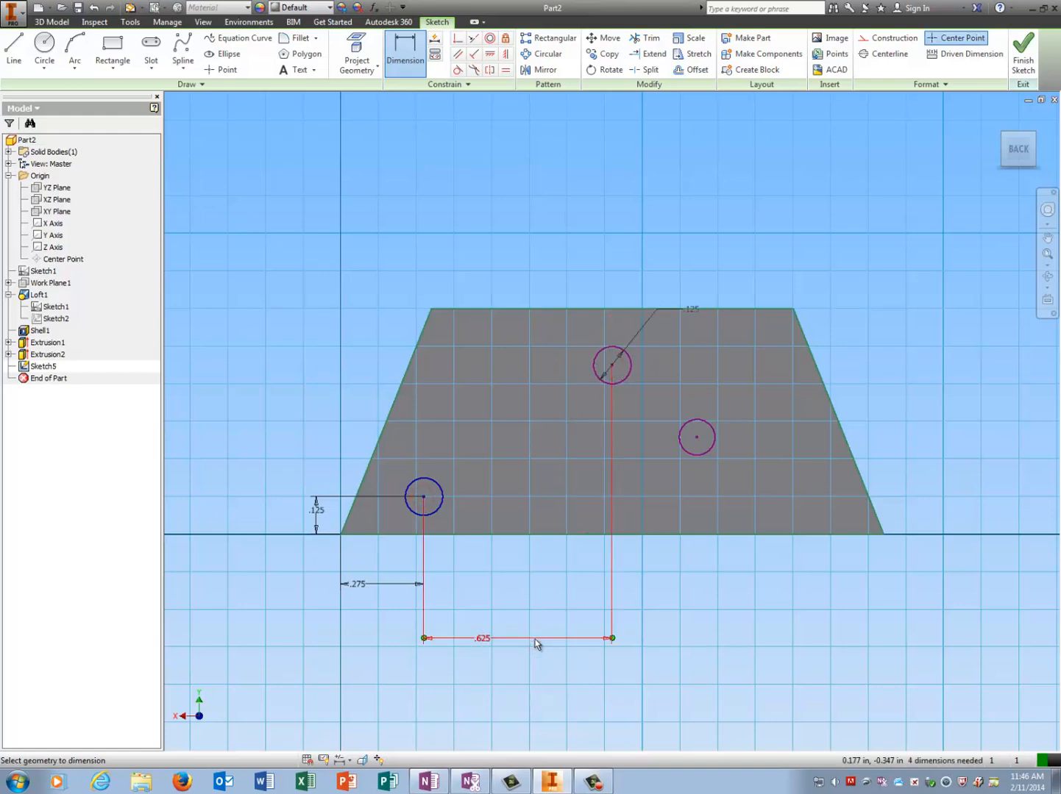
pyautogui.click(630, 535)
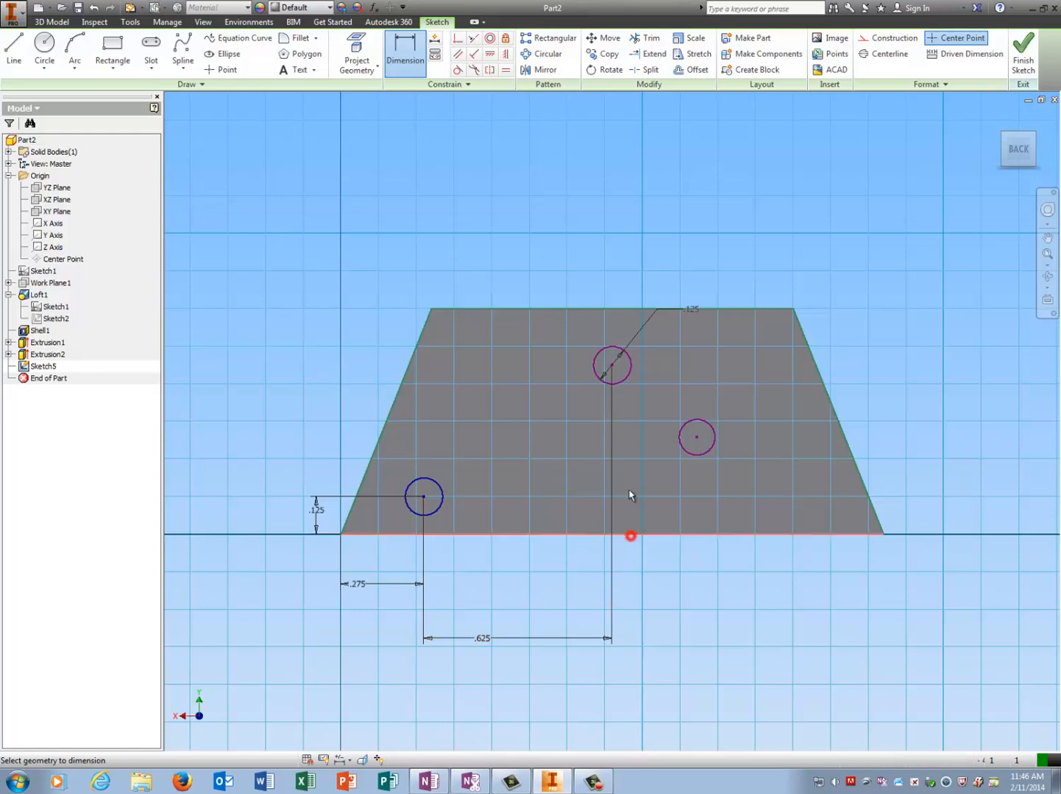
pyautogui.click(611, 365)
pyautogui.click(260, 386)
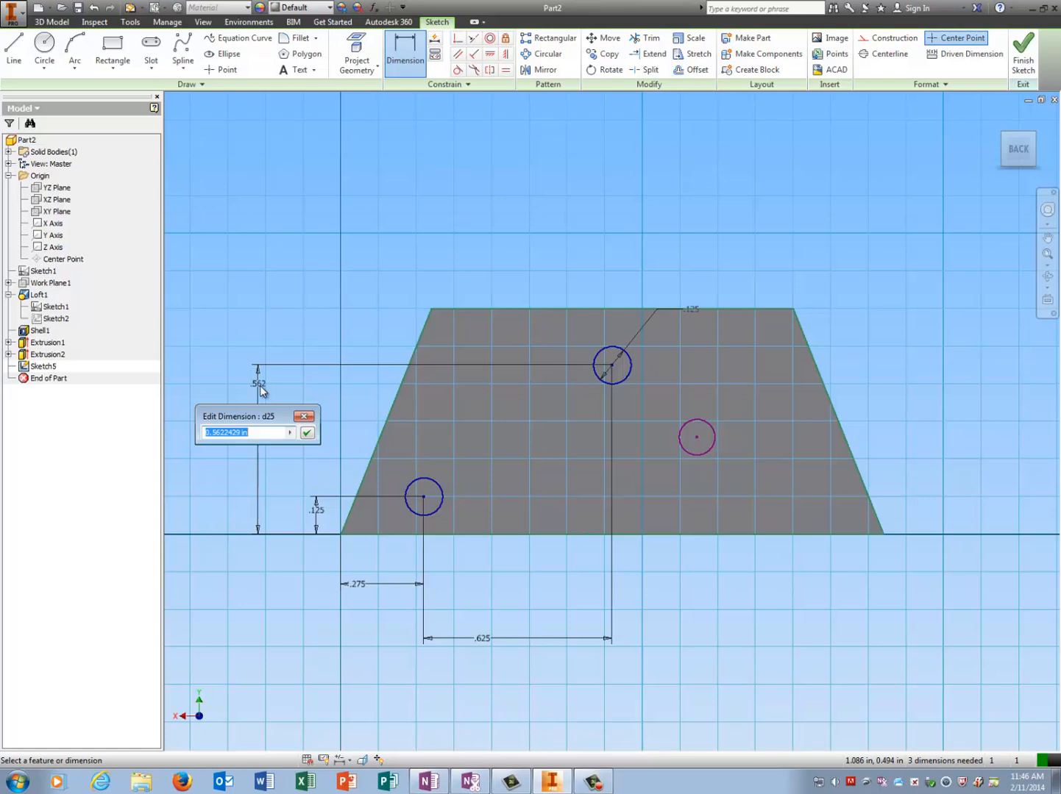
pyautogui.write('.625')
pyautogui.press('Return')
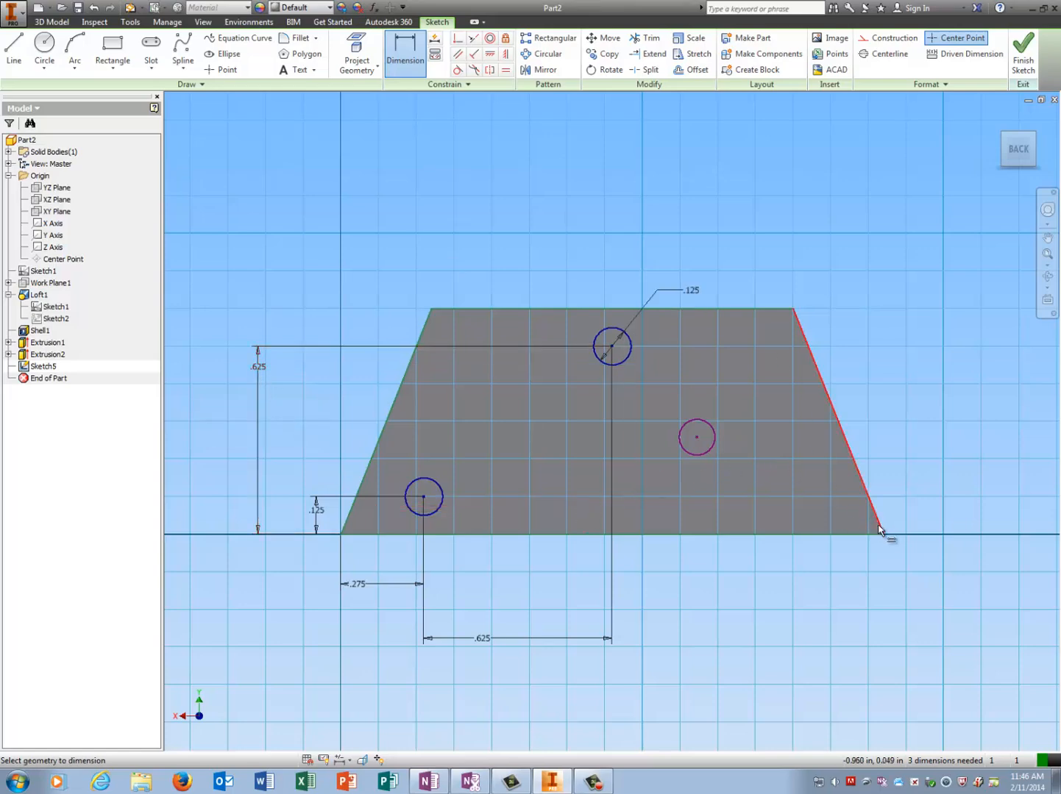
# - Dimension the lower-right circle's center 1.250 in horizontally from the lower-left circle's center and .125 in above the bottom edge
pyautogui.click(422, 497)
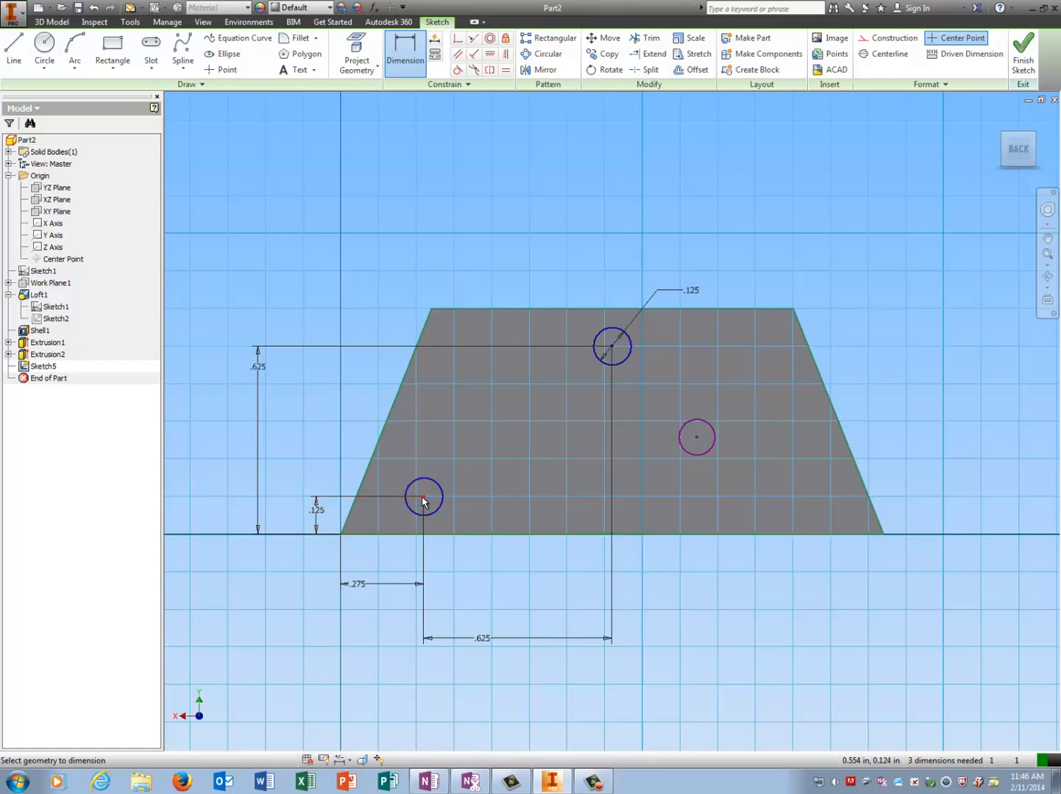
pyautogui.click(697, 438)
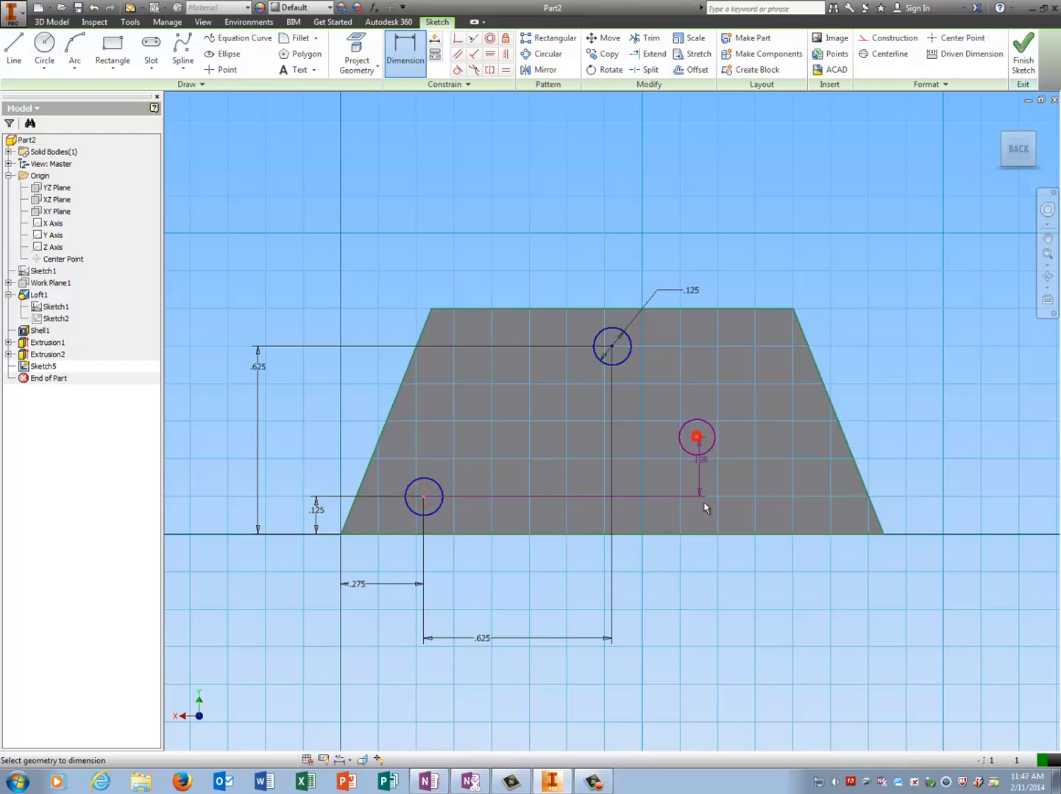
pyautogui.click(613, 618)
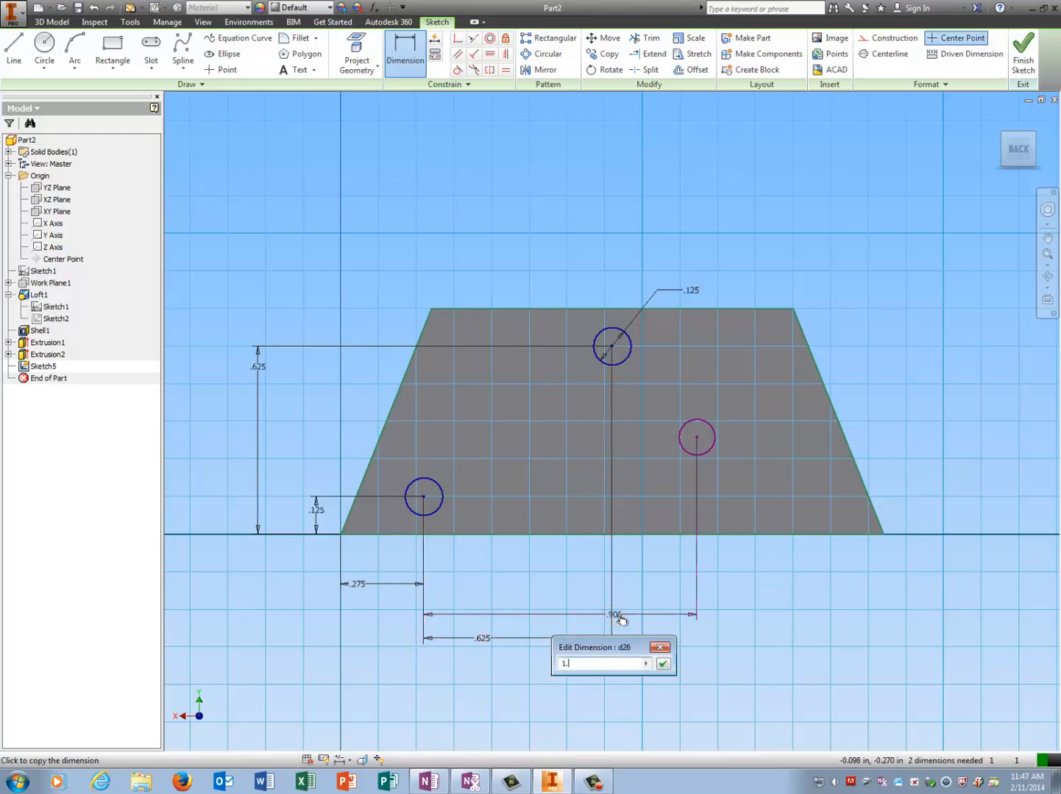
pyautogui.press('Return')
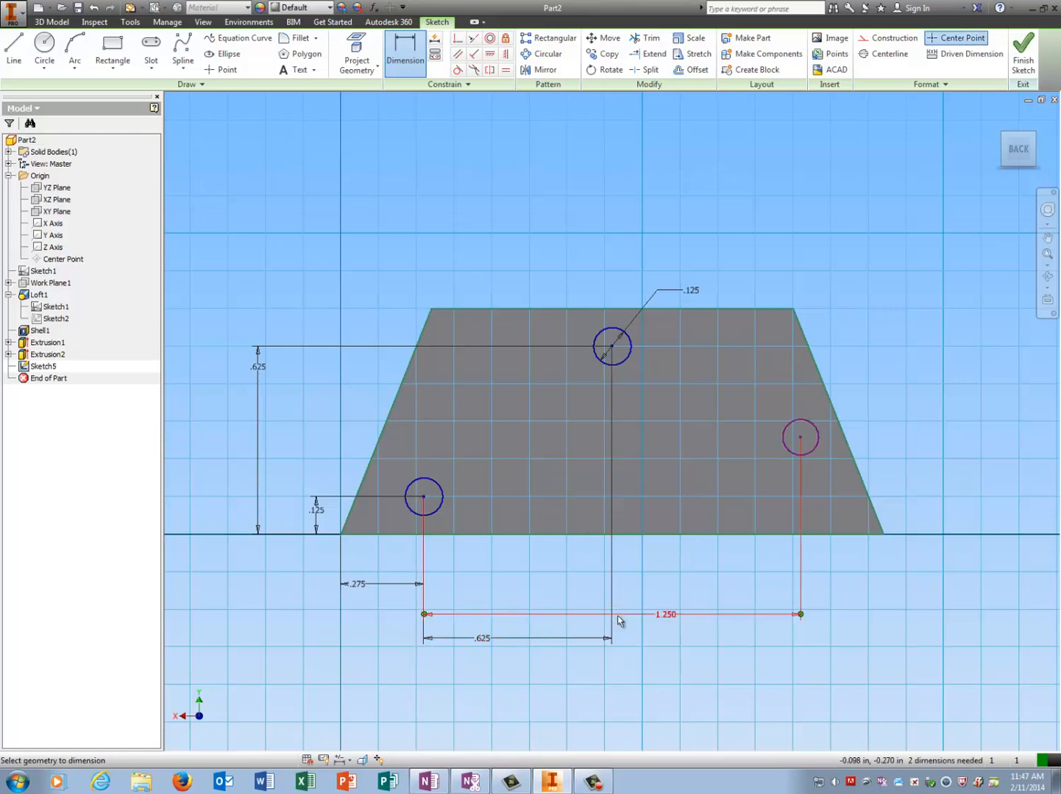
pyautogui.click(819, 536)
pyautogui.click(800, 438)
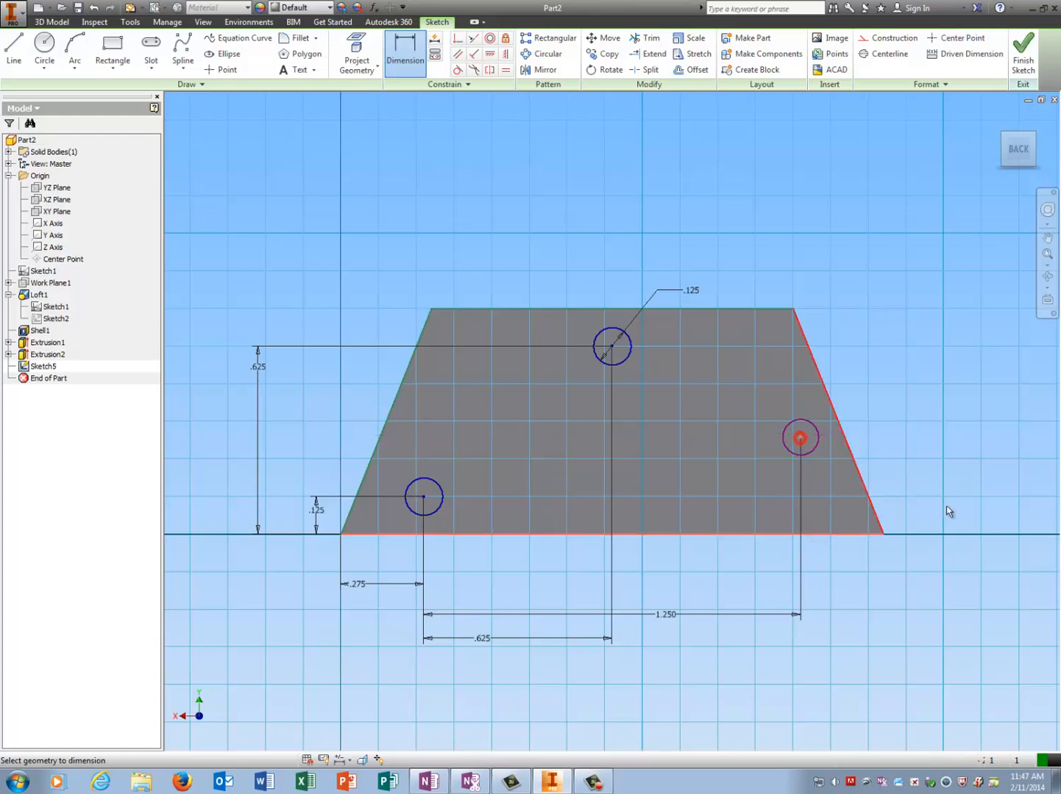
pyautogui.click(956, 506)
pyautogui.write('.125')
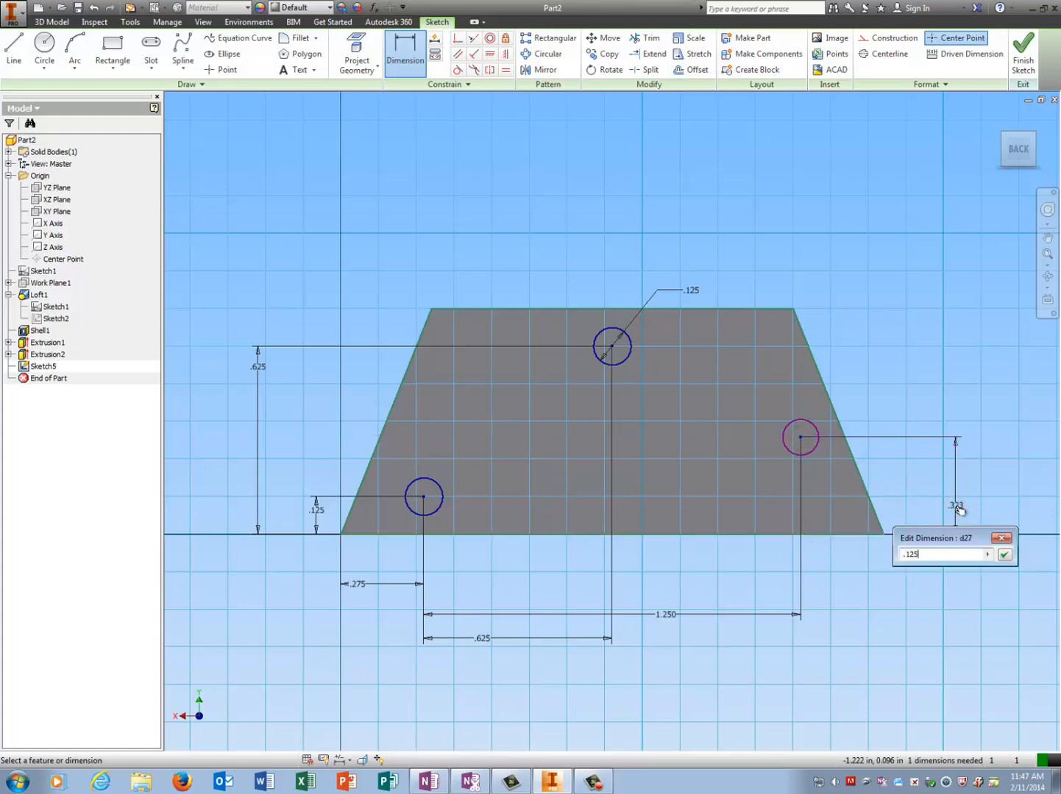
pyautogui.press('Return')
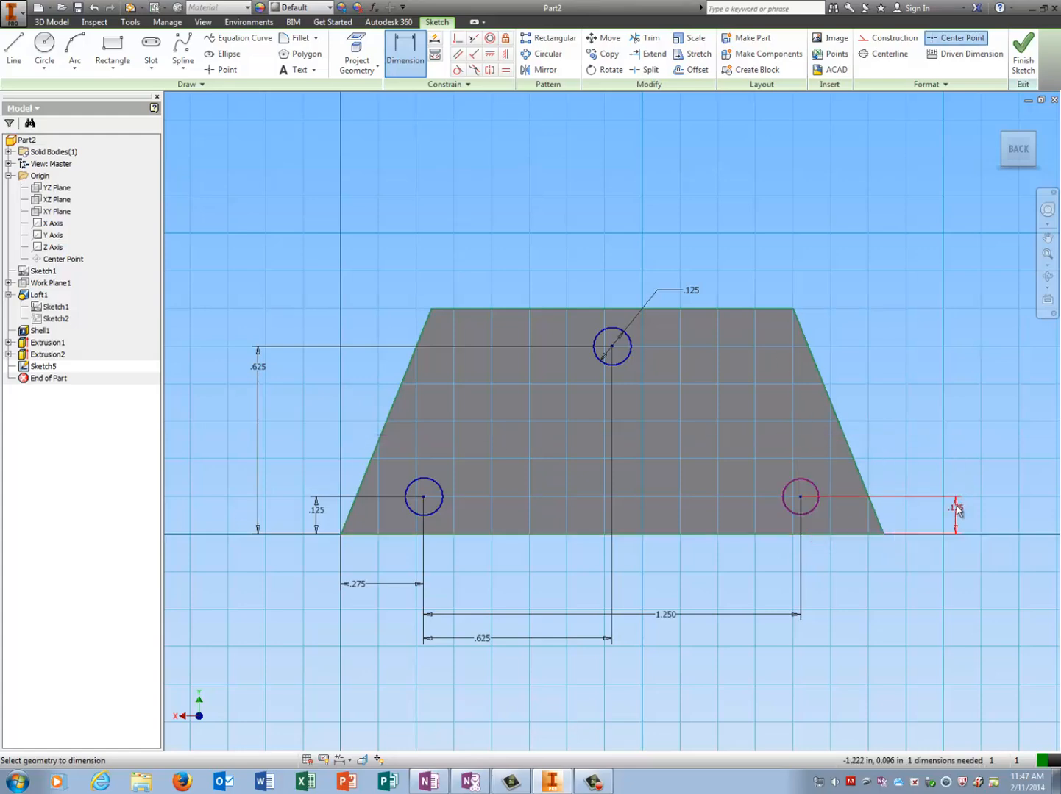
# - Finish the sketch and extrude the three circles .125 in outward from the back face as pegs
pyautogui.click(1021, 67)
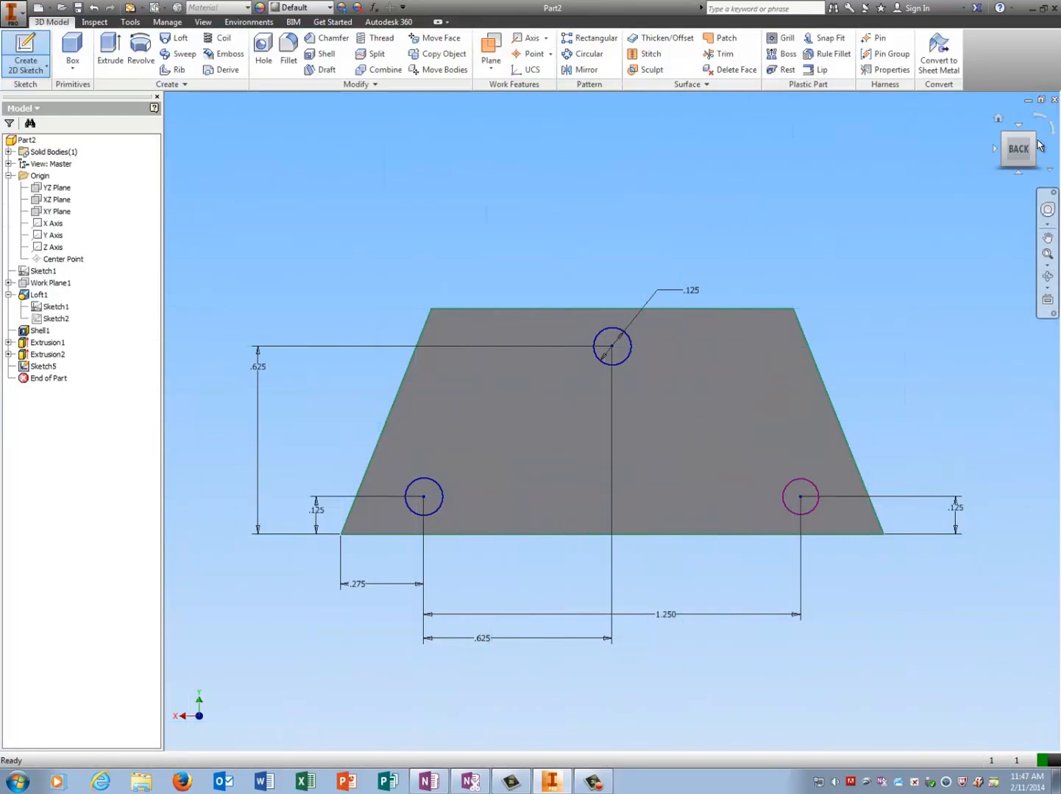
pyautogui.click(1033, 138)
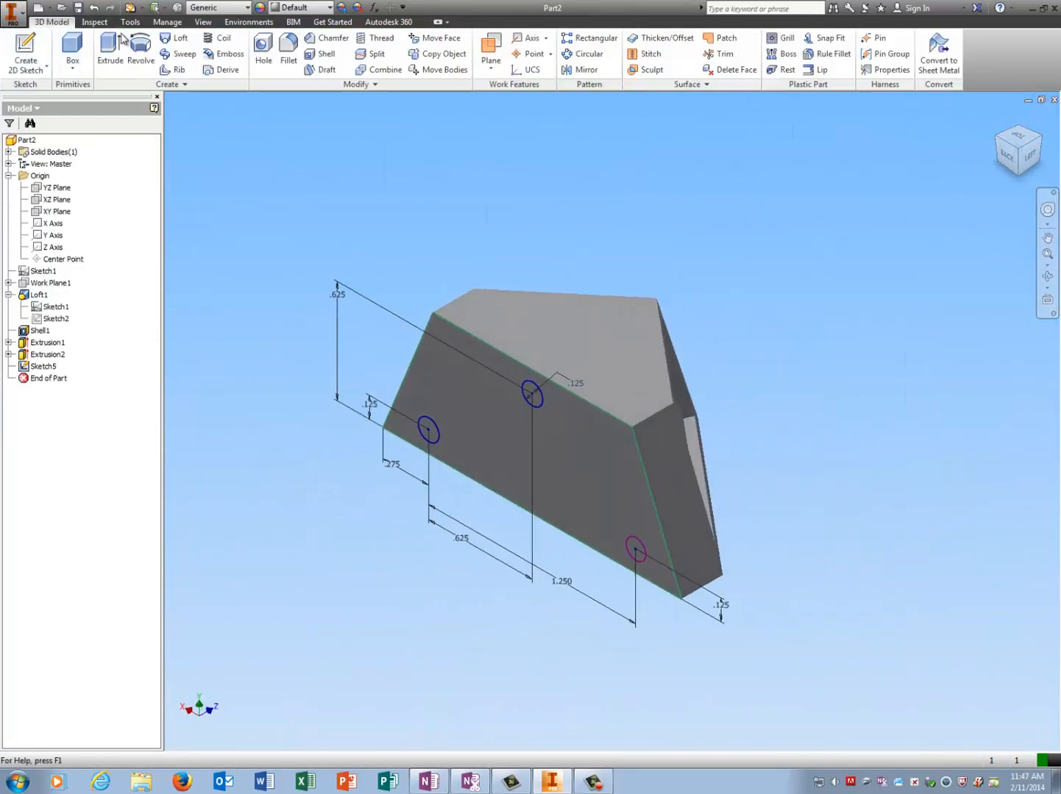
pyautogui.click(118, 43)
pyautogui.click(430, 435)
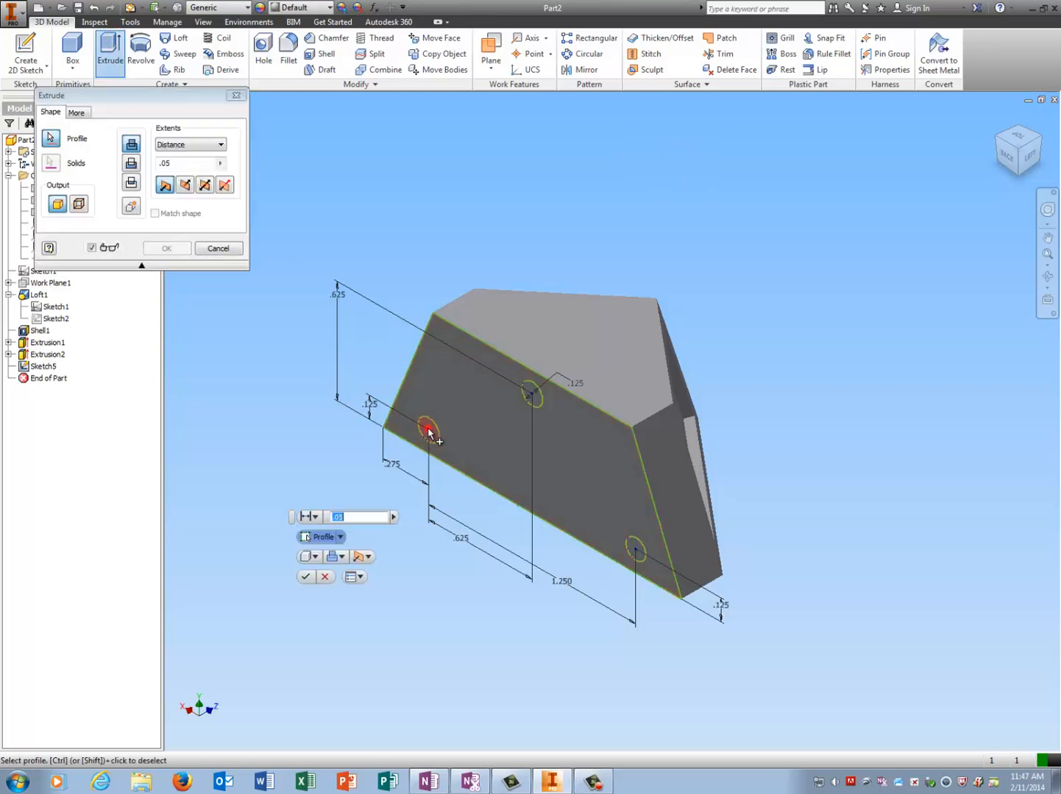
pyautogui.click(532, 398)
pyautogui.click(635, 554)
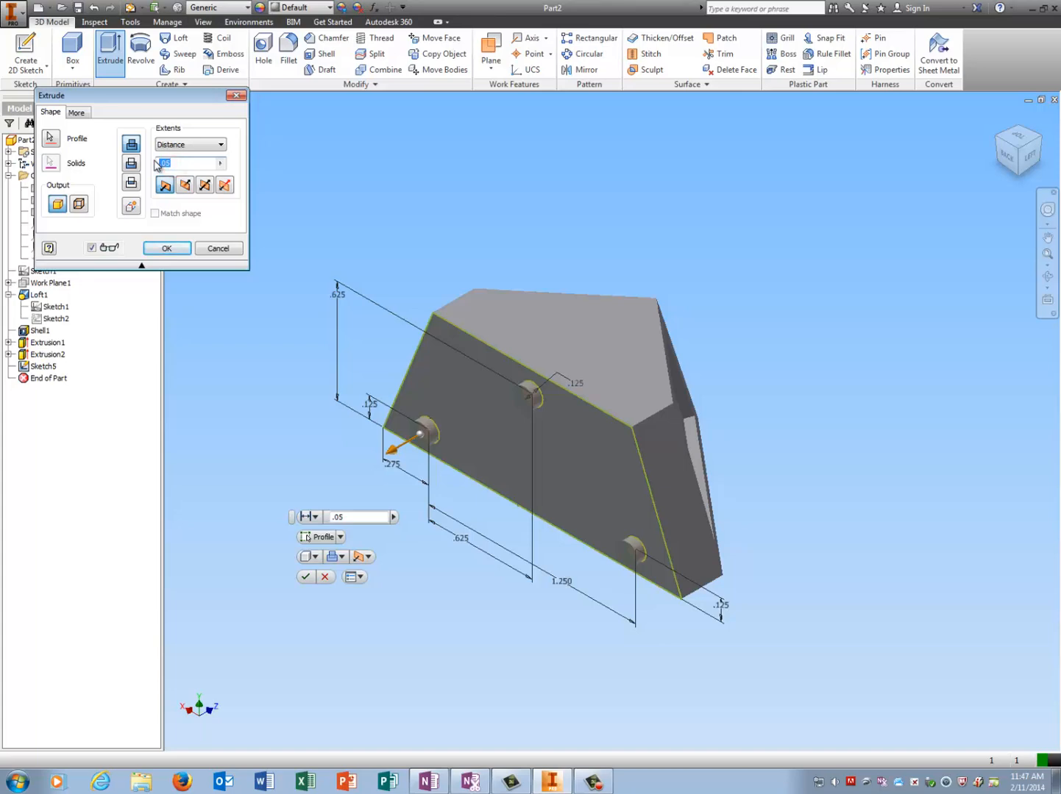
pyautogui.write('.125')
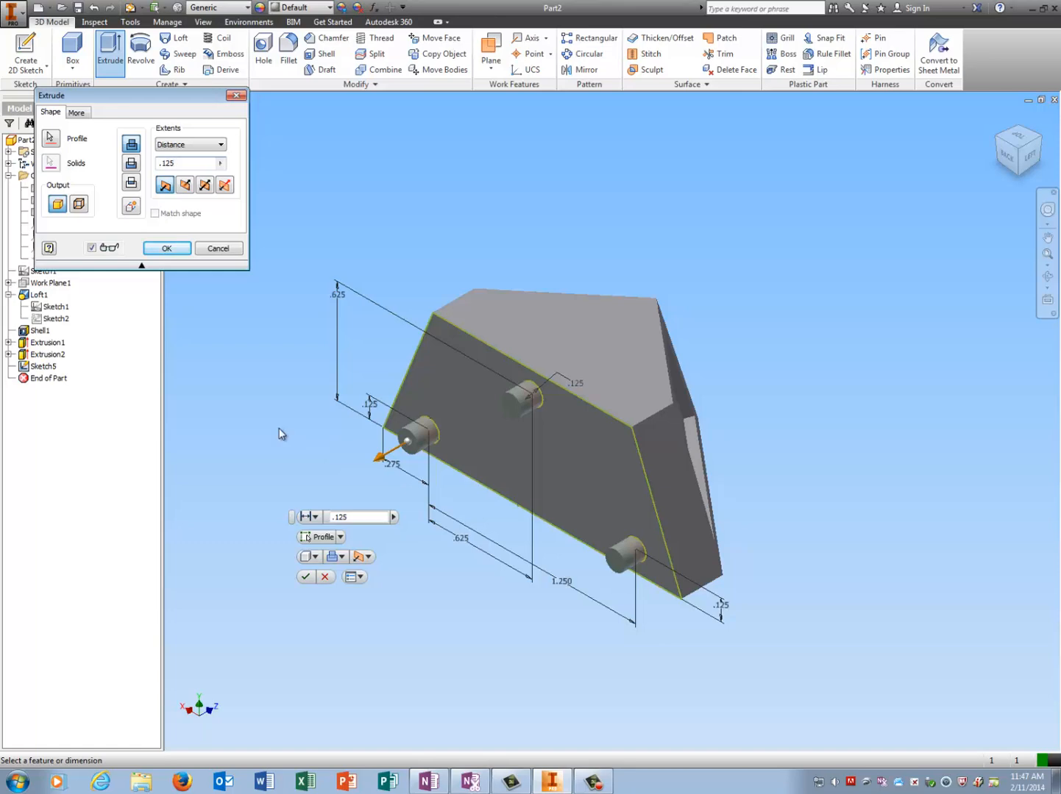
pyautogui.click(164, 248)
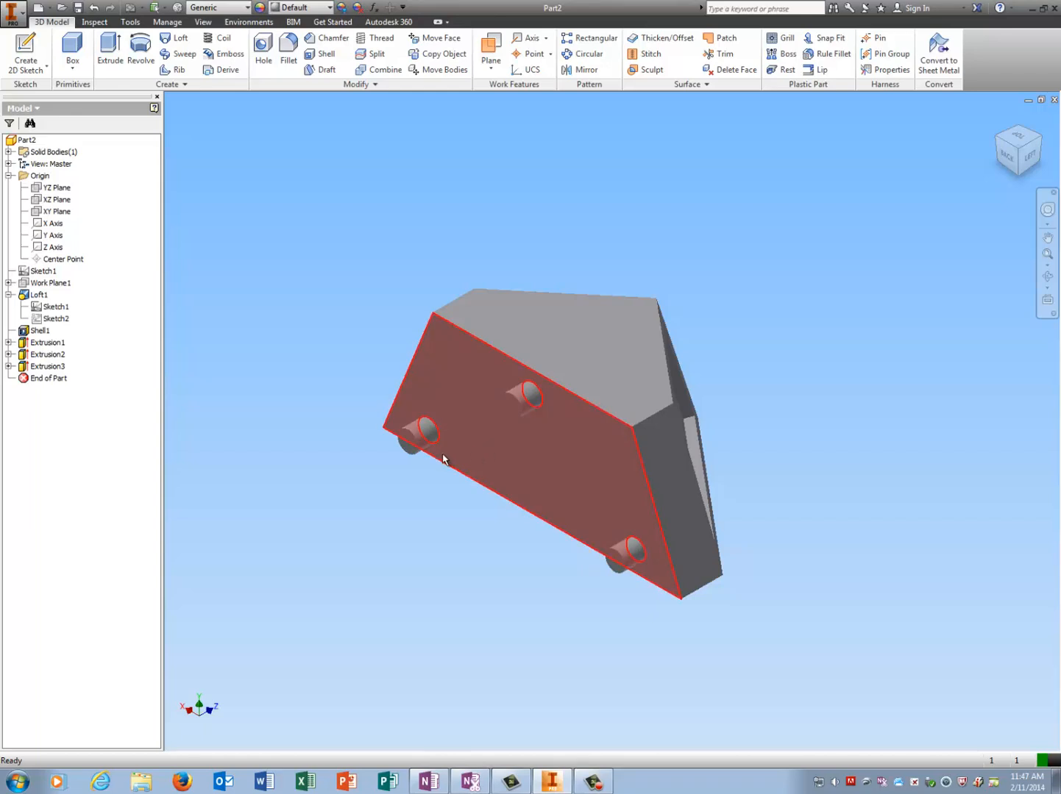
# - Chamfer the outer circular edges of all three pegs on the back face with a distance of .01 in
pyautogui.scroll(3, 441, 456)
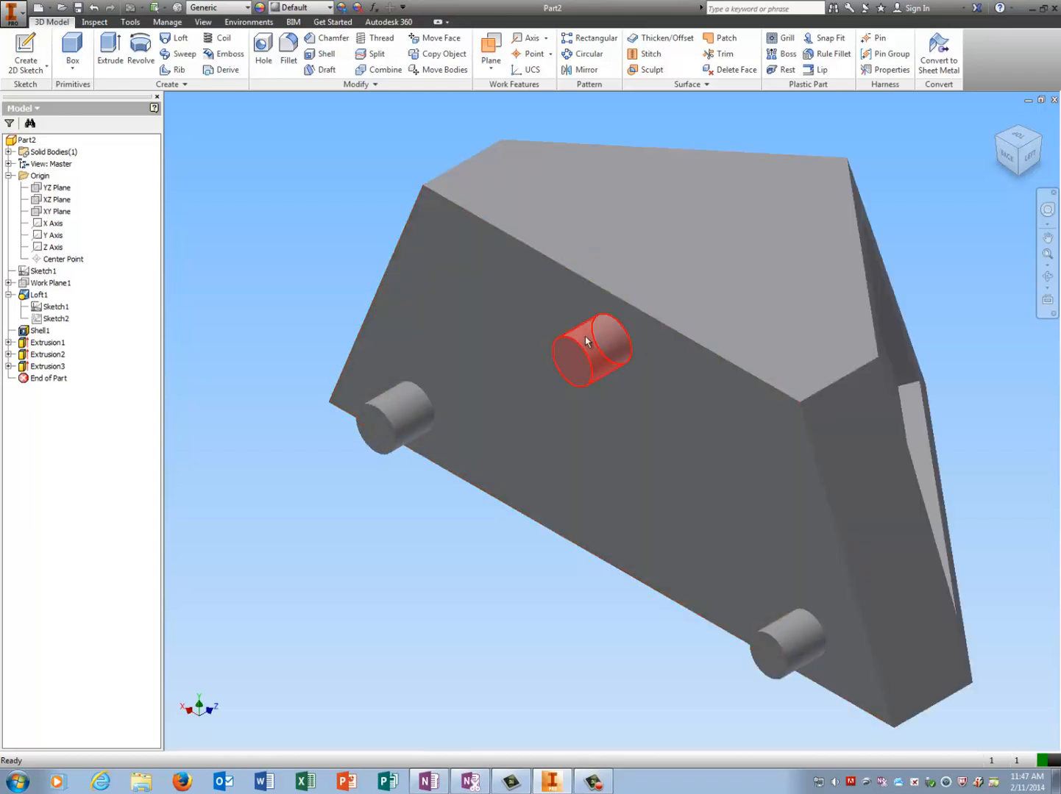
pyautogui.click(333, 38)
pyautogui.doubleClick(337, 141)
pyautogui.write('.01')
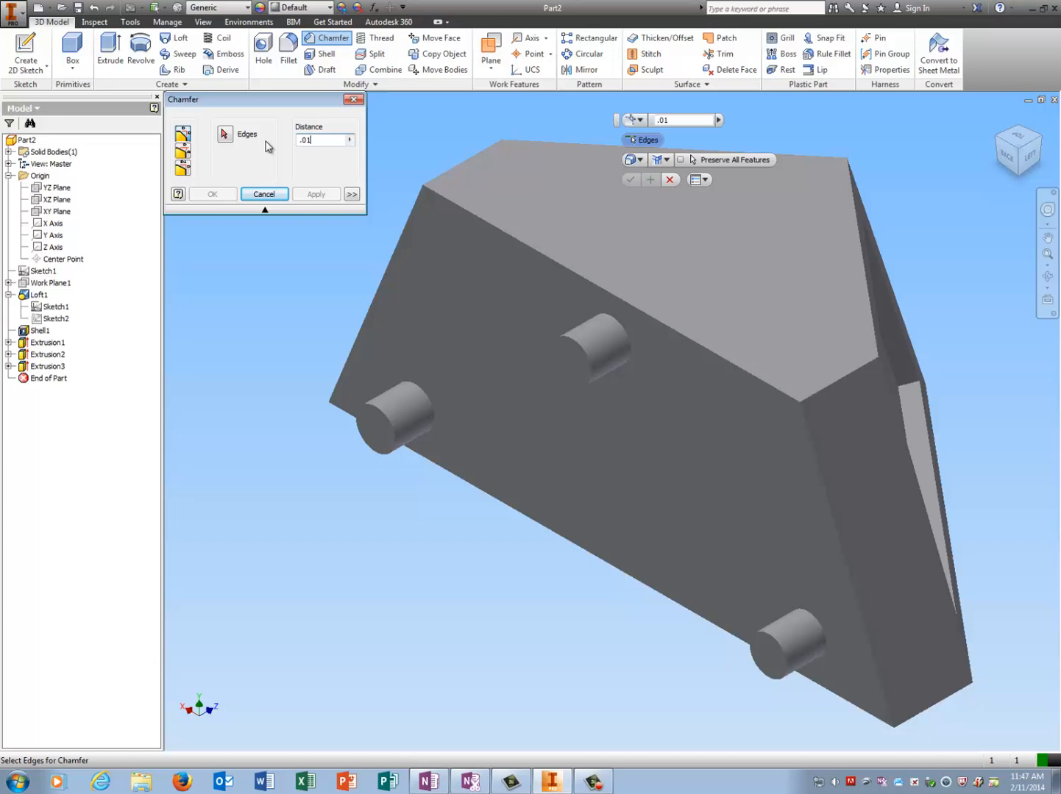
pyautogui.click(267, 146)
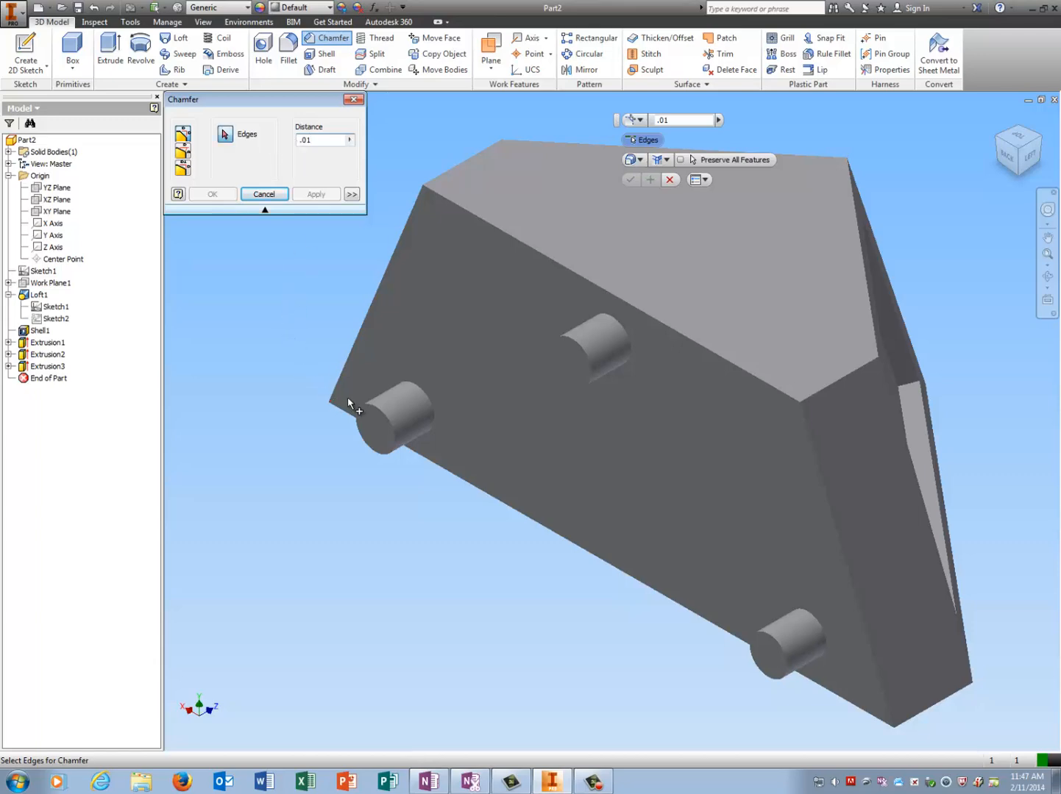
pyautogui.click(378, 420)
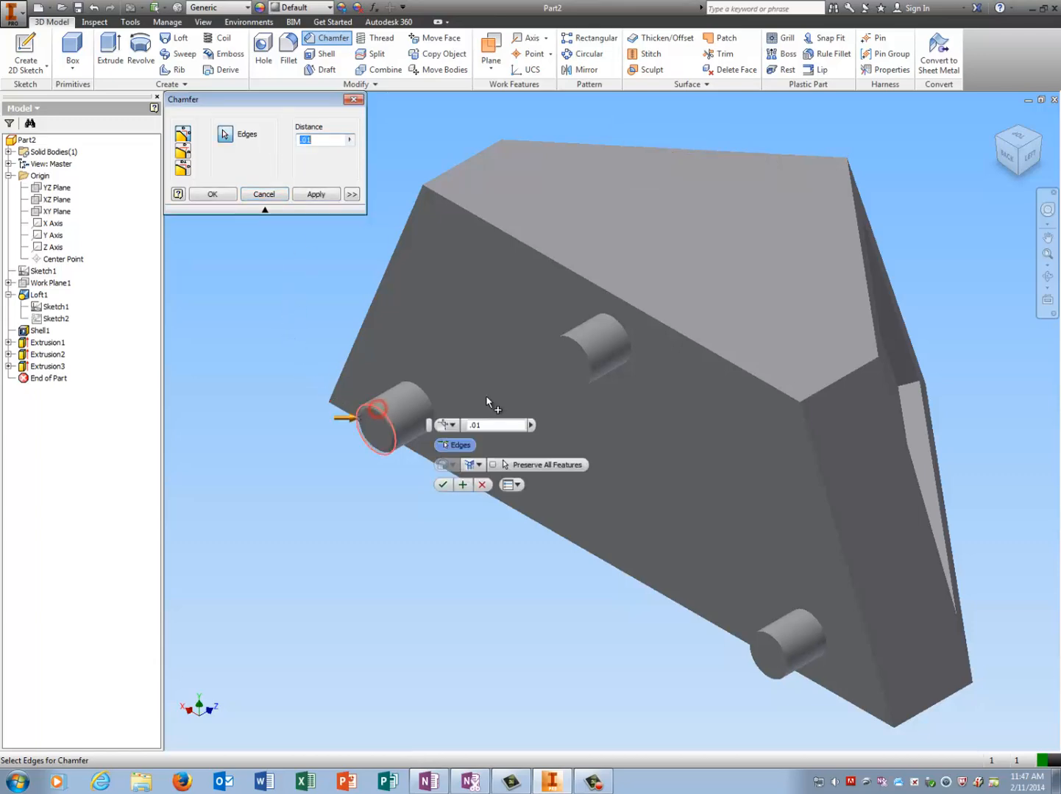
pyautogui.click(577, 353)
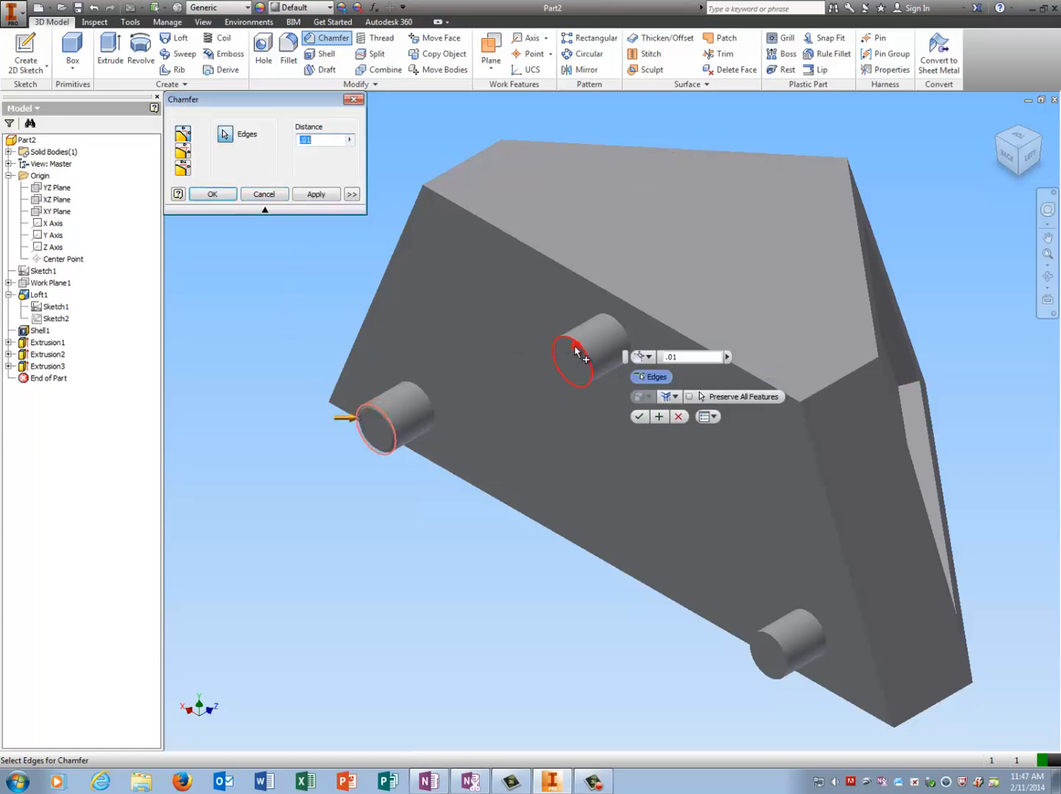
pyautogui.click(782, 652)
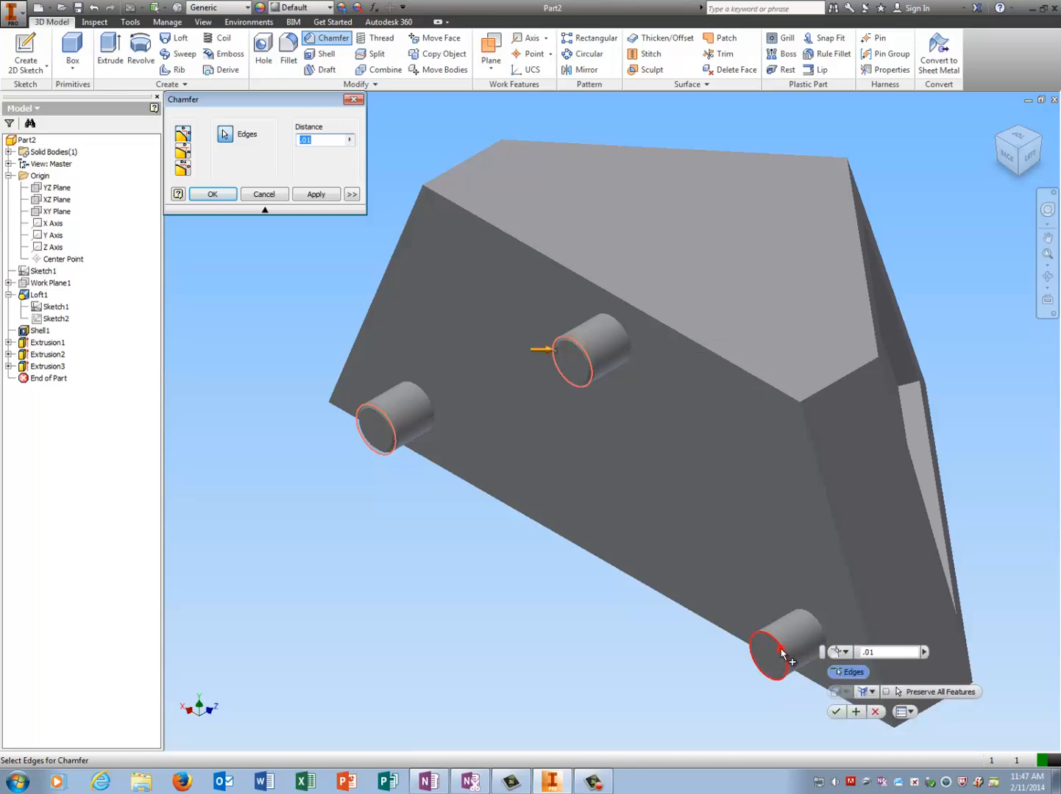
pyautogui.click(213, 194)
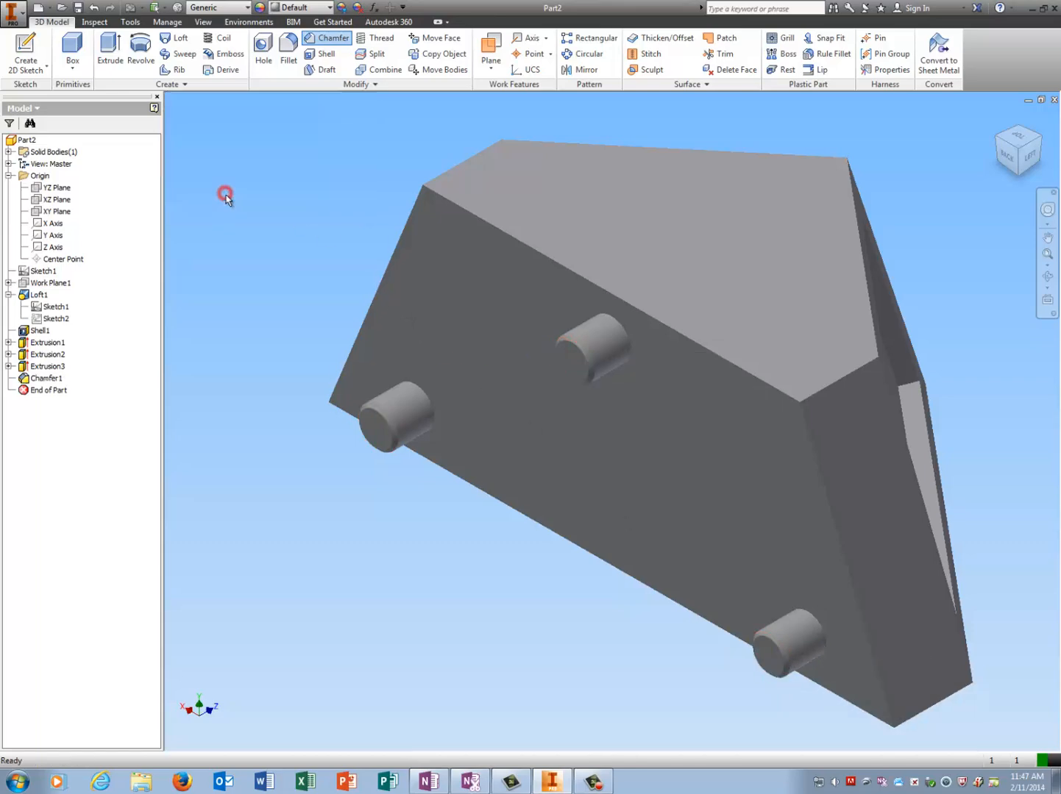
pyautogui.click(1040, 140)
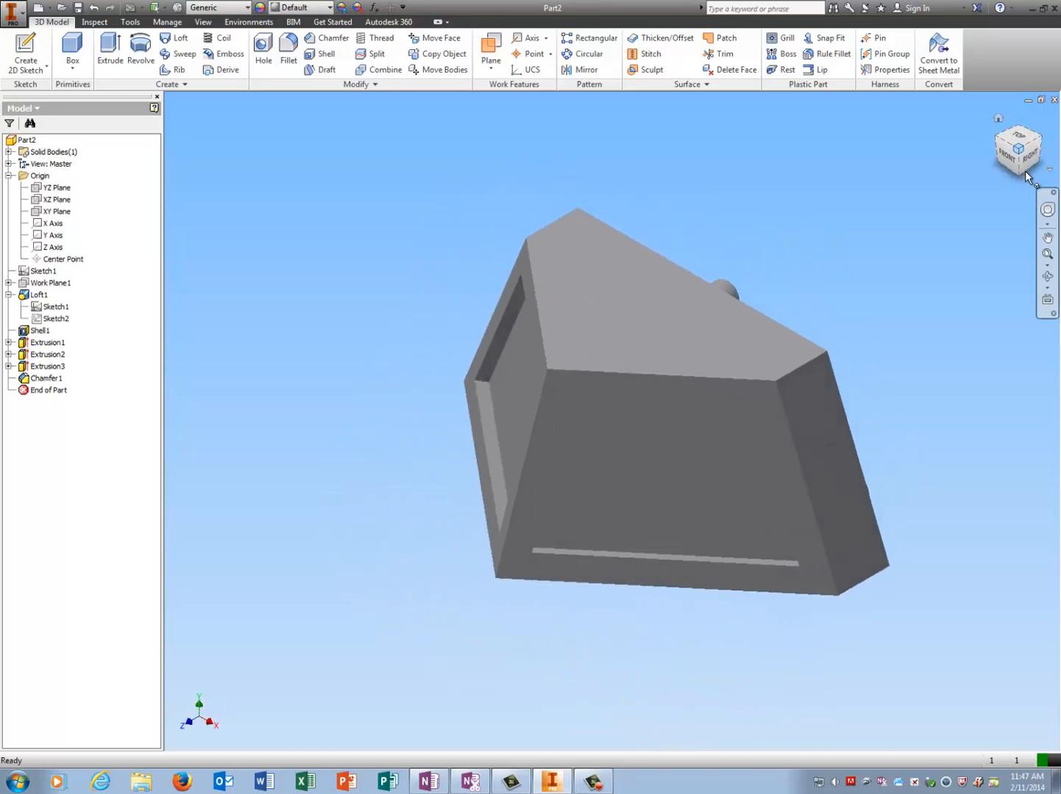
pyautogui.moveTo(1017, 170); pyautogui.dragTo(1023, 140)
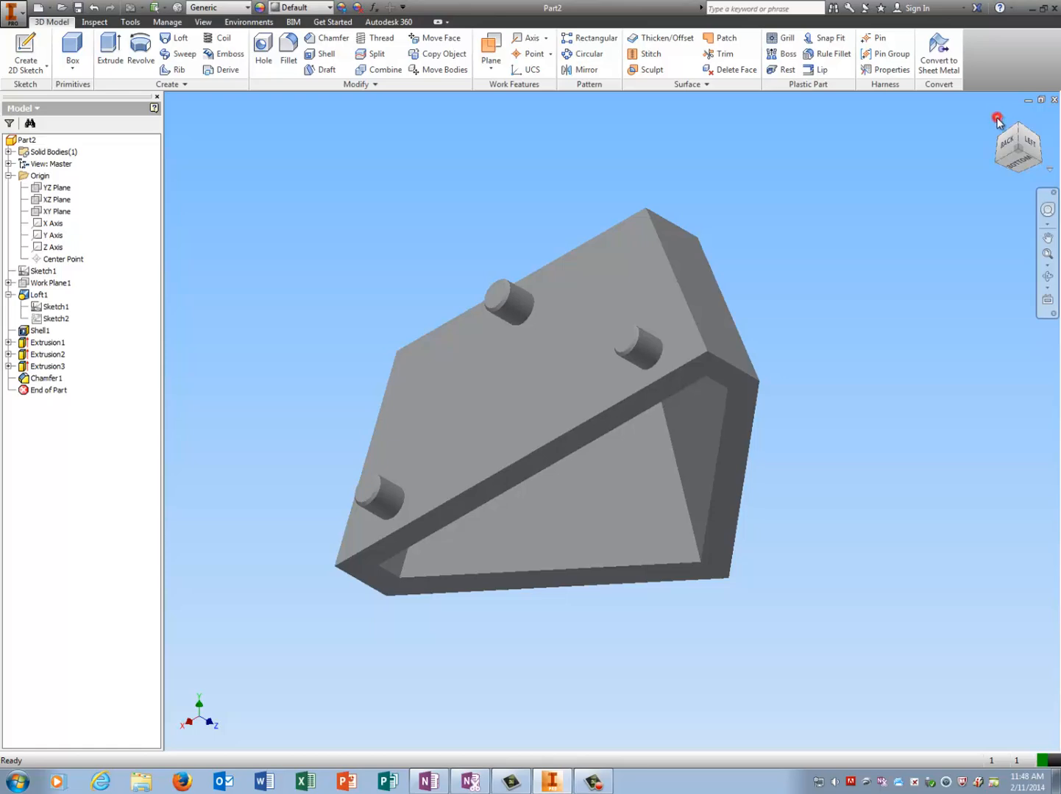
pyautogui.click(998, 119)
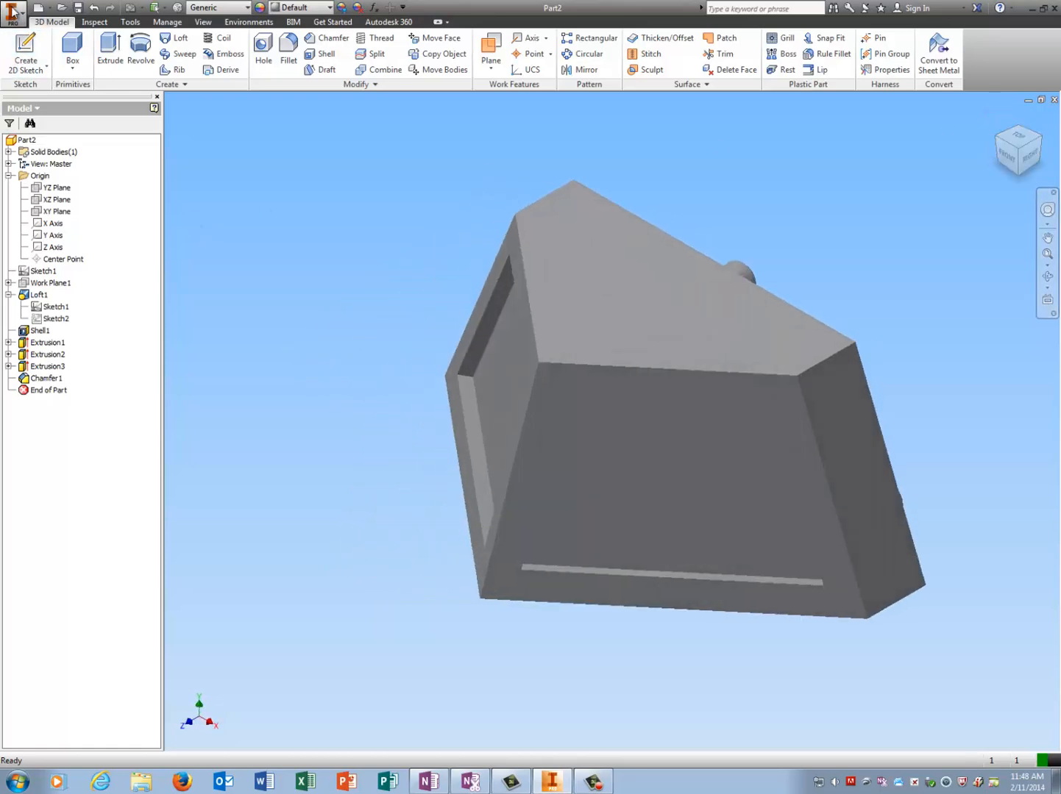
pyautogui.click(14, 12)
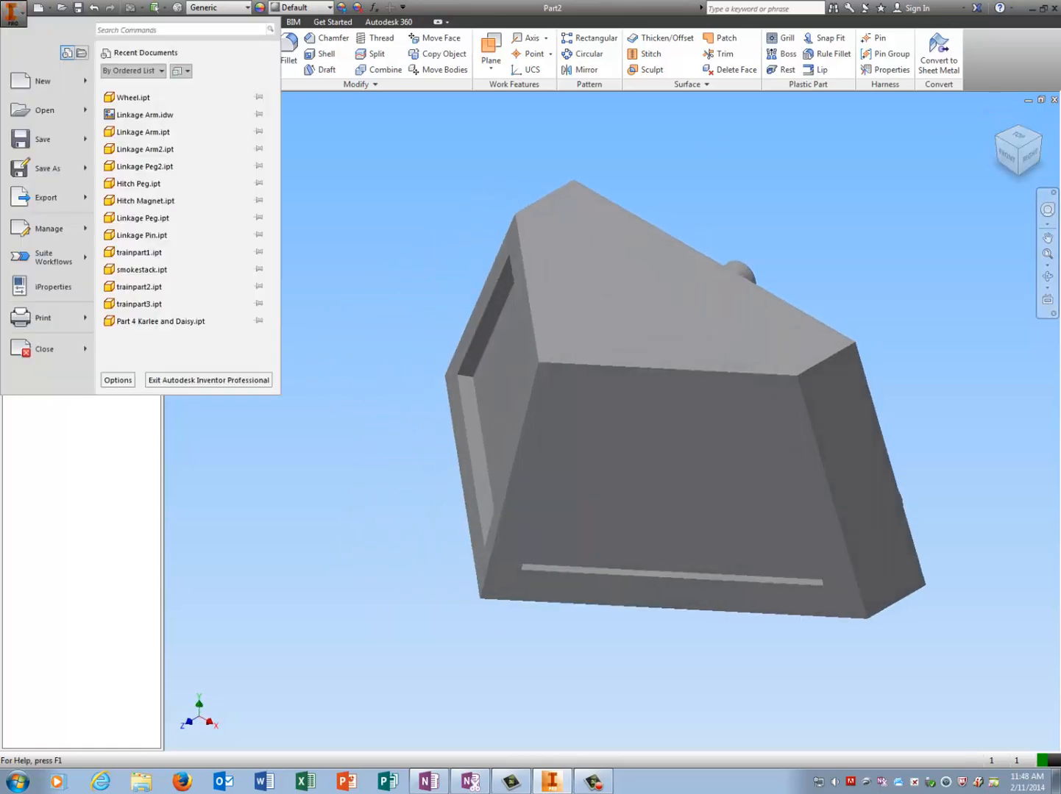
pyautogui.click(595, 782)
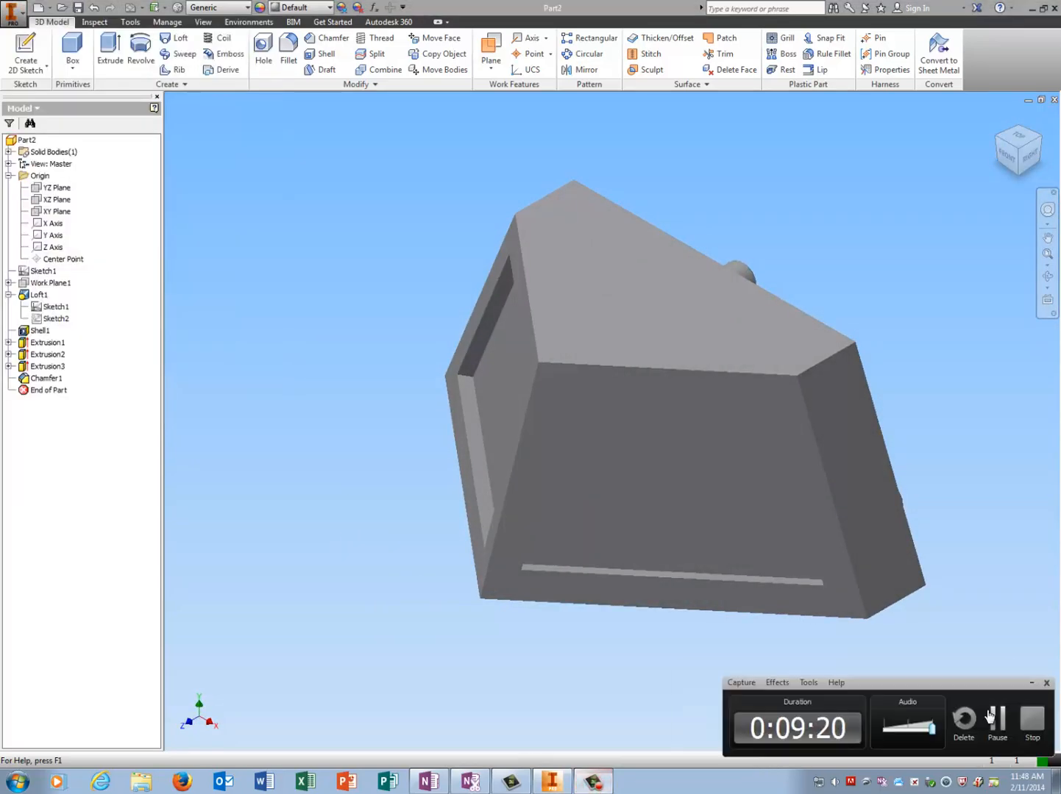